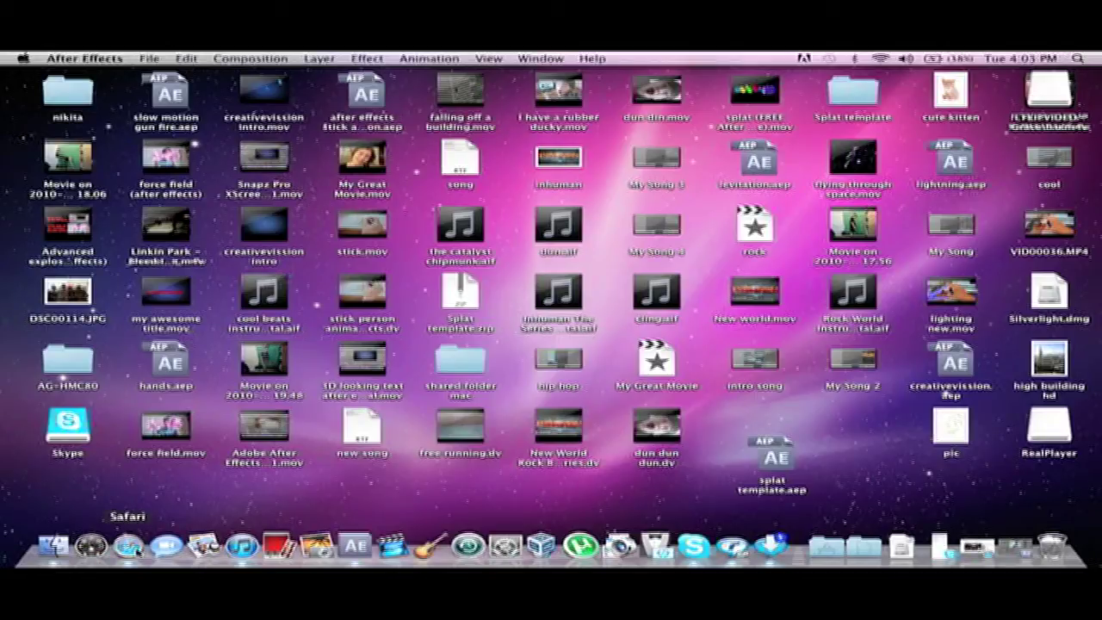
Step: Play the force field (after effects) video in Safari, open the linked previous special effect video, and close the browser window
left_click(129, 547)
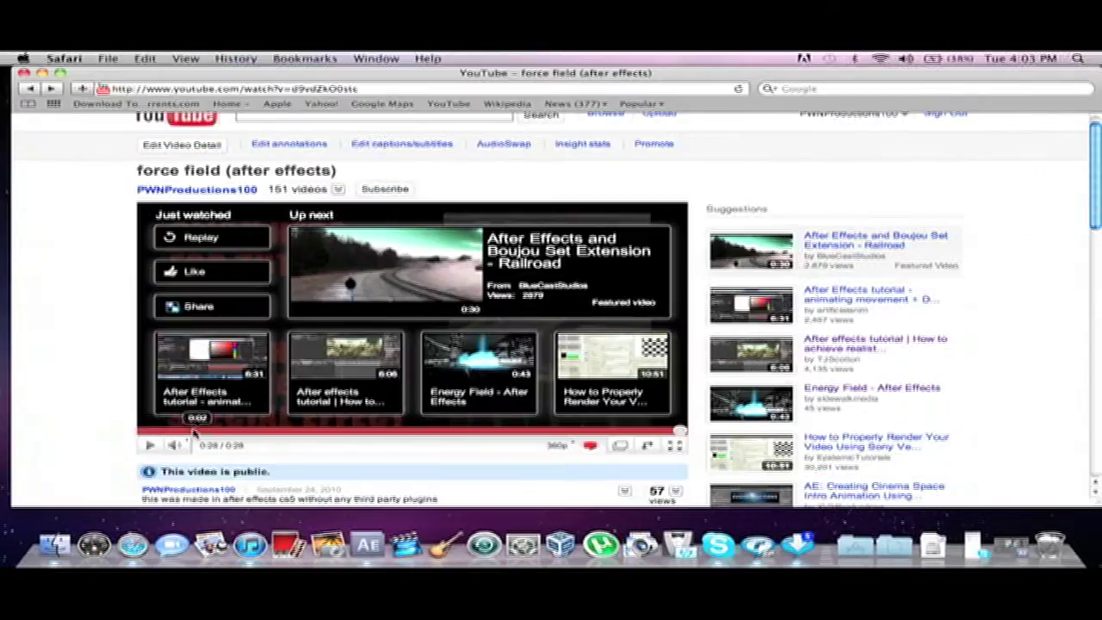
left_click(138, 431)
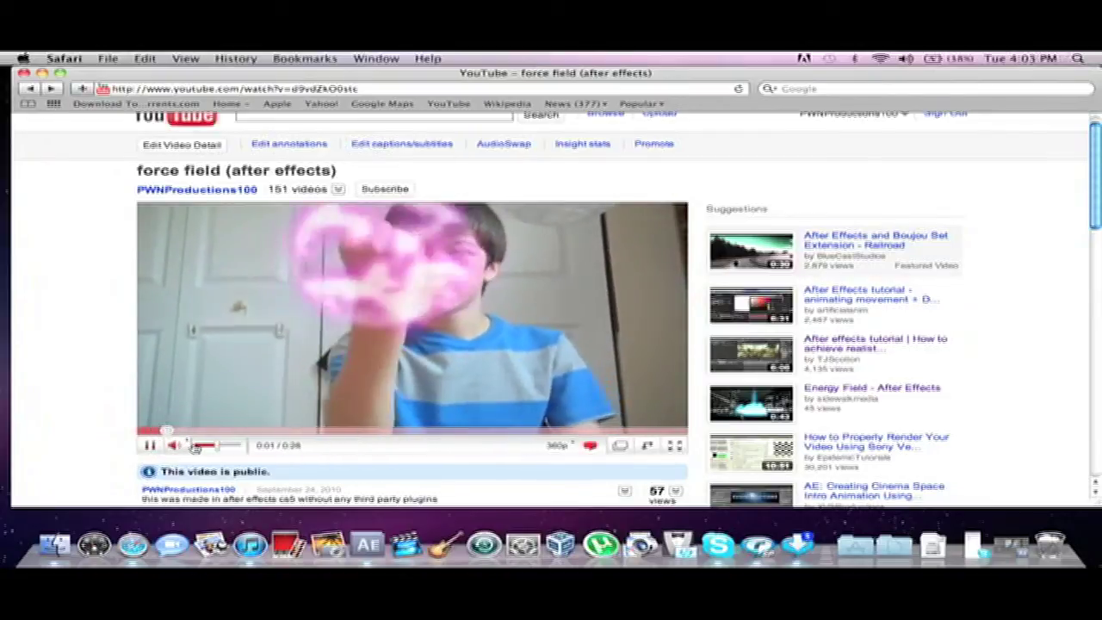
left_click_drag(196, 447, 233, 449)
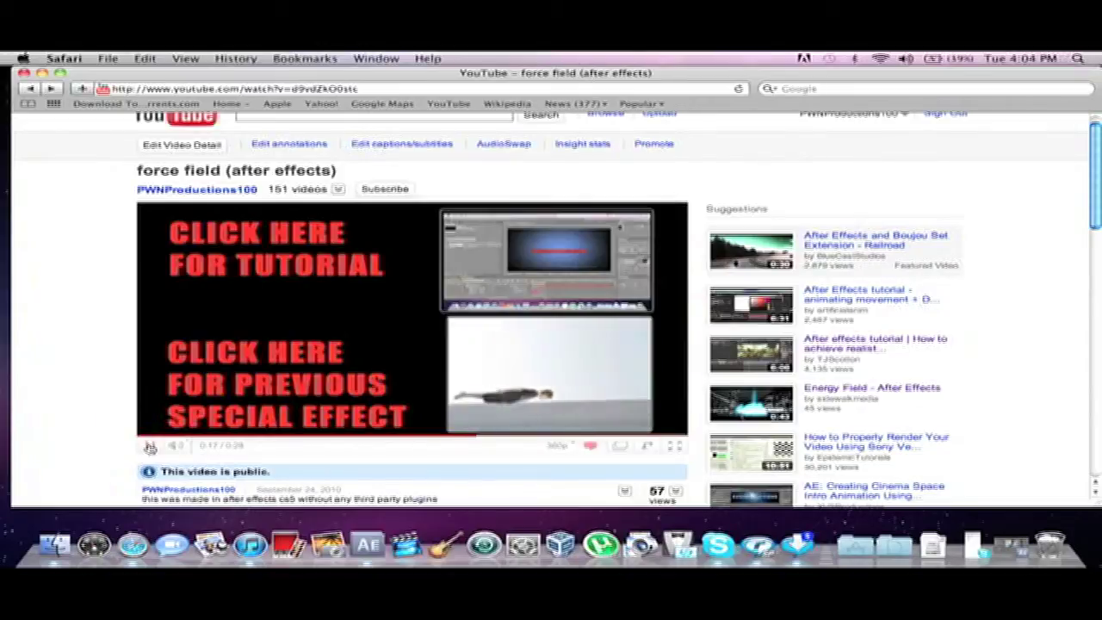
left_click(150, 447)
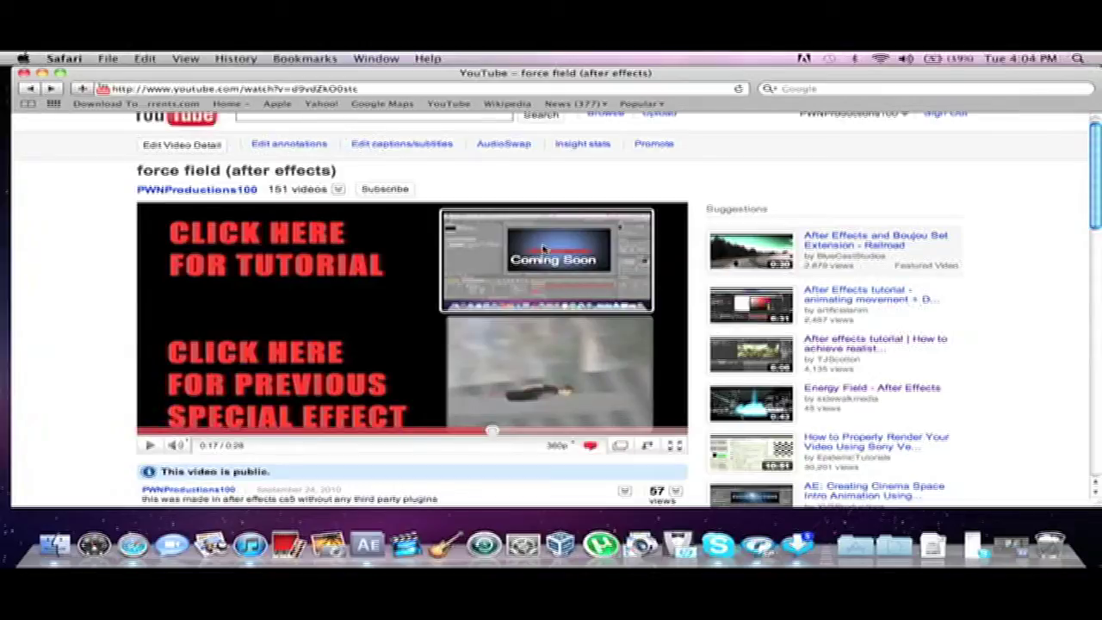
left_click(544, 347)
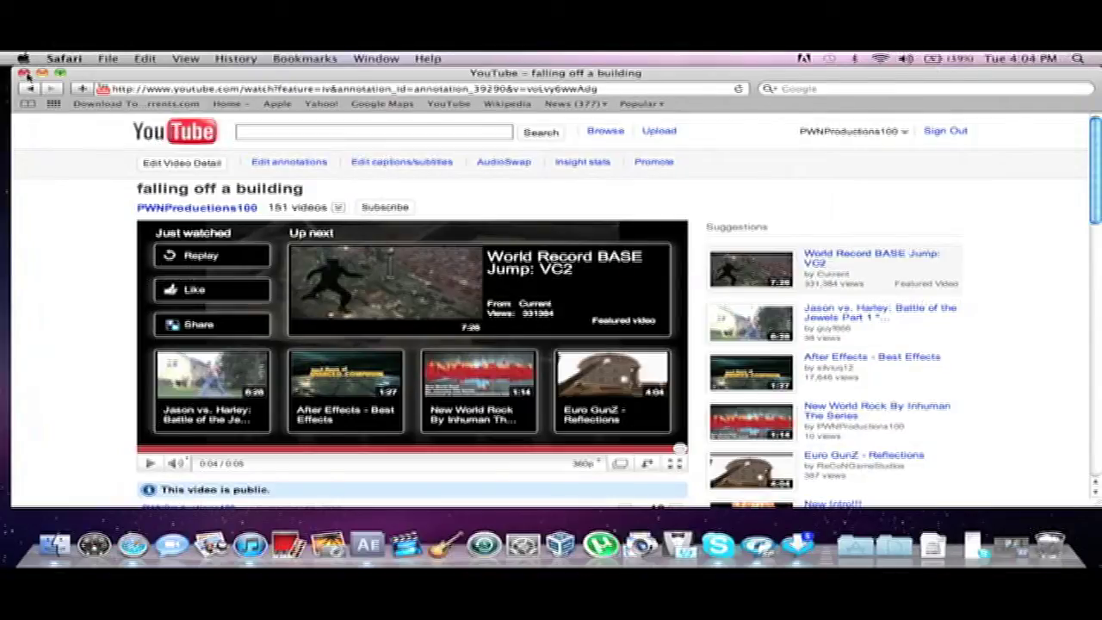
left_click(24, 73)
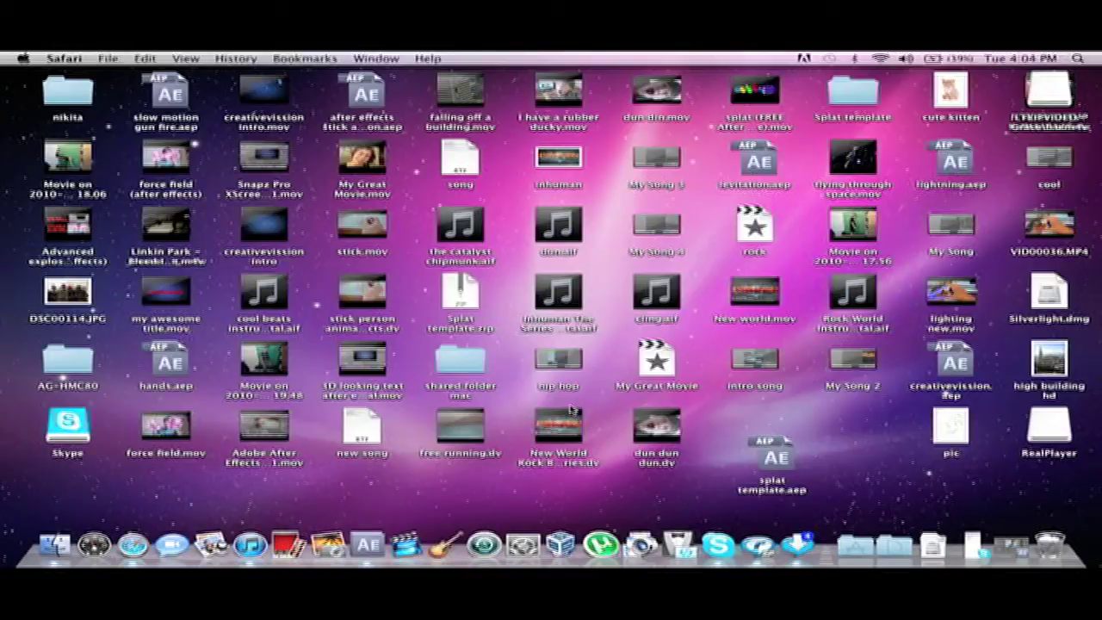
Step: Switch to After Effects and create a new composition named Comp 2 with the HDV/HDTV 720 29.97 preset
left_click(366, 544)
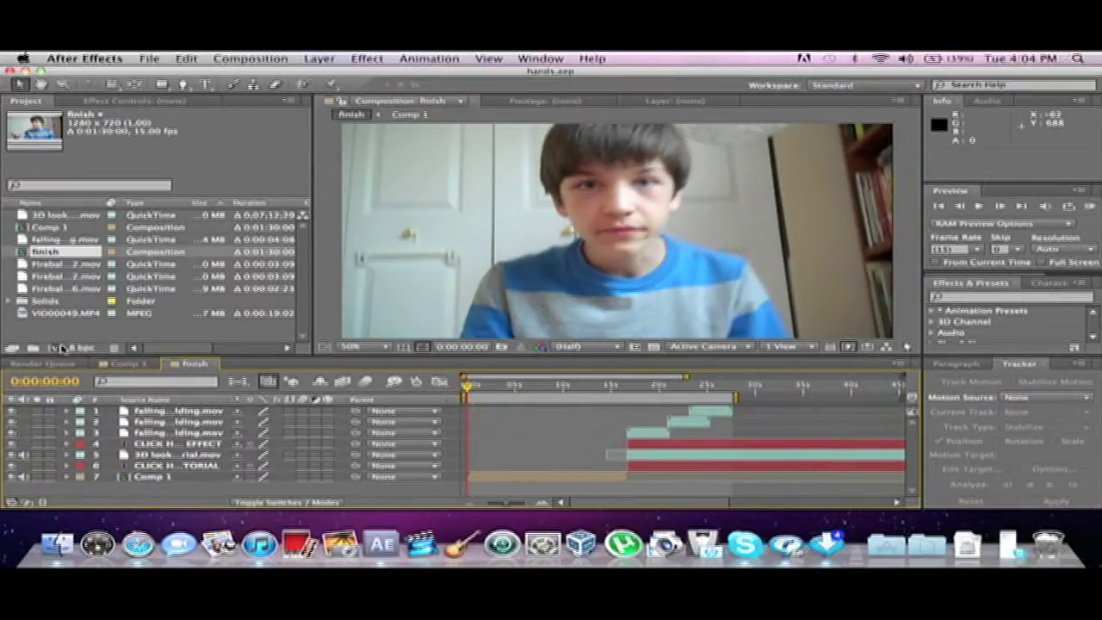
left_click(55, 348)
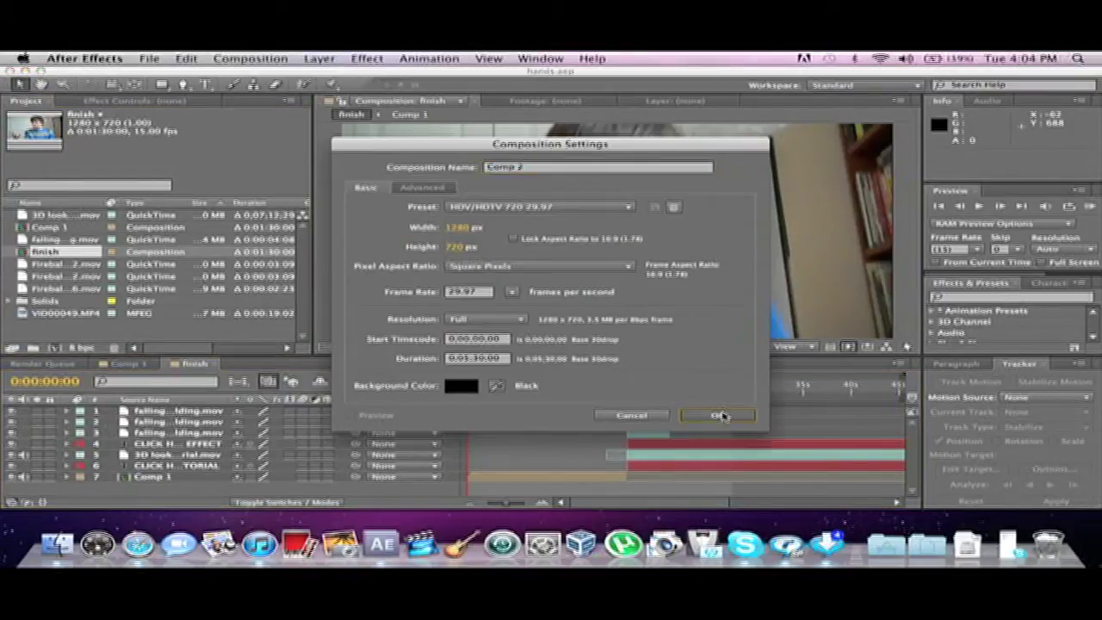
left_click(714, 414)
key("period")
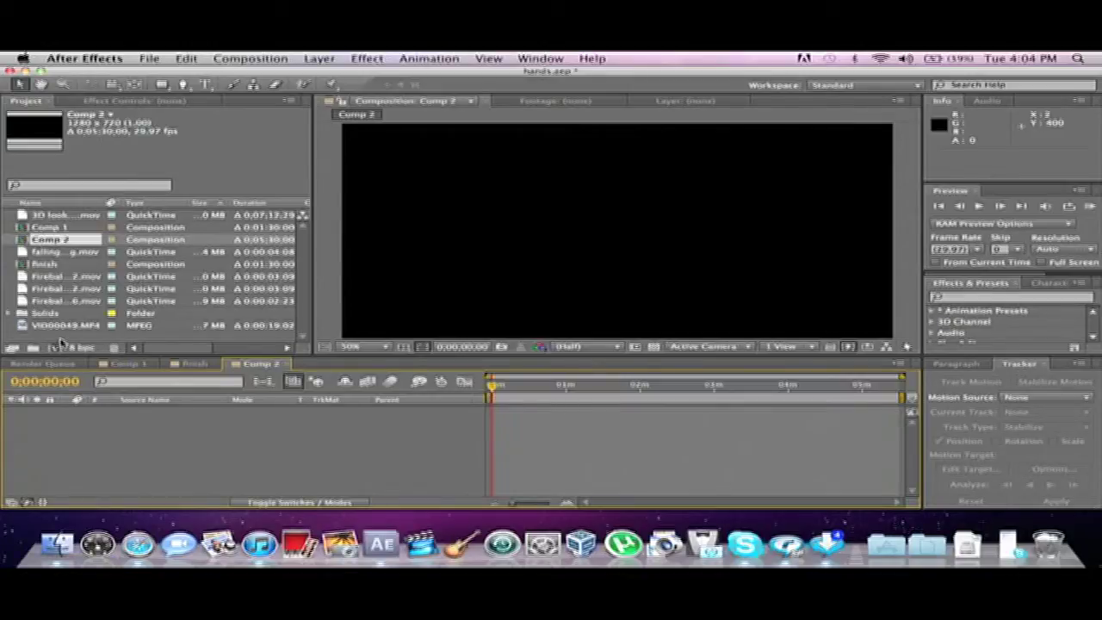
Step: Preview the Fireball_Day_06.mov clip in the new composition and delete its layer again
left_click(60, 340)
left_click(76, 327)
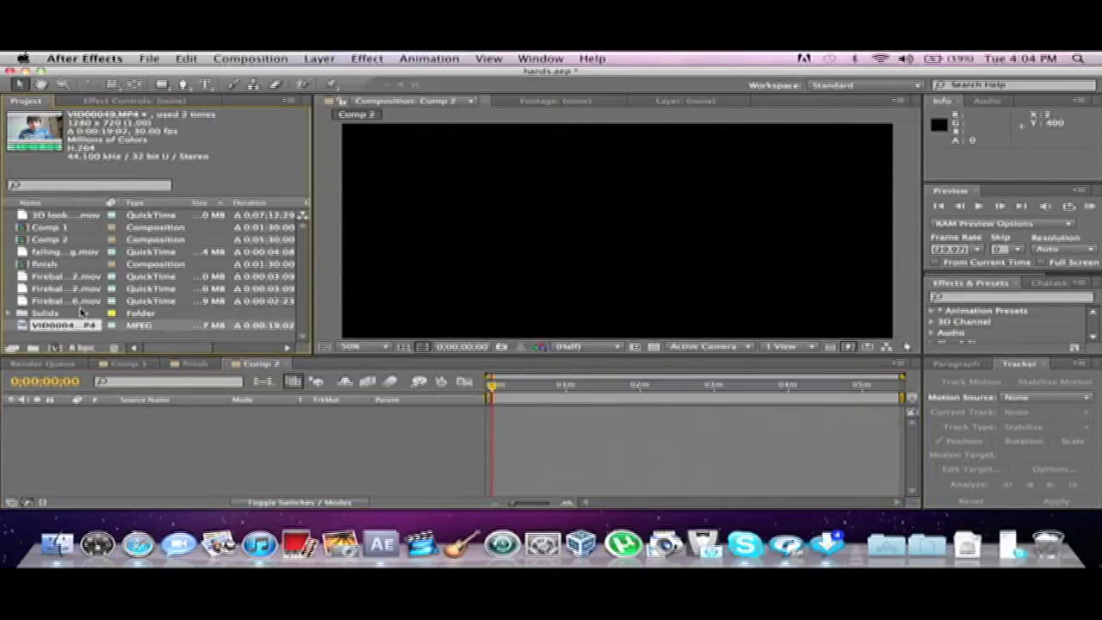
left_click(83, 301)
left_click(89, 289)
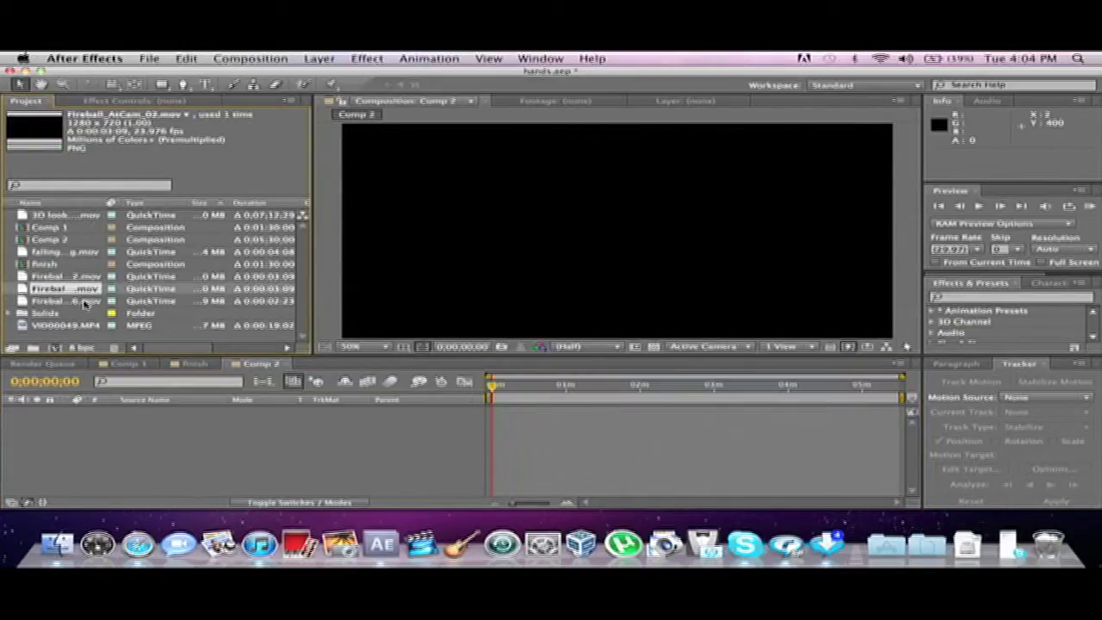
left_click_drag(84, 301, 111, 497)
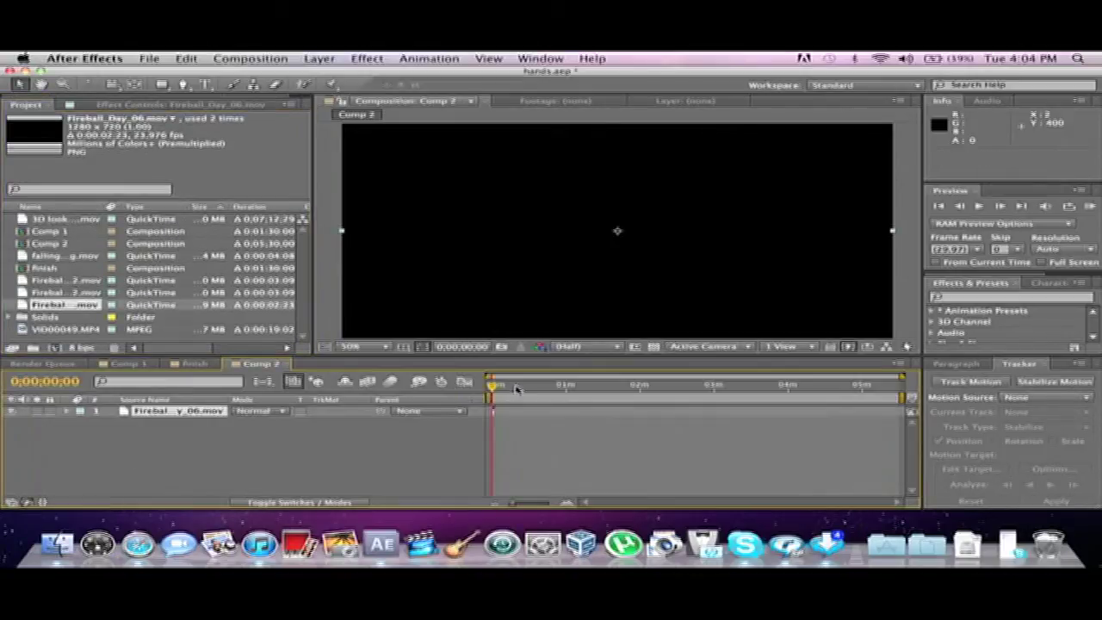
left_click(570, 505)
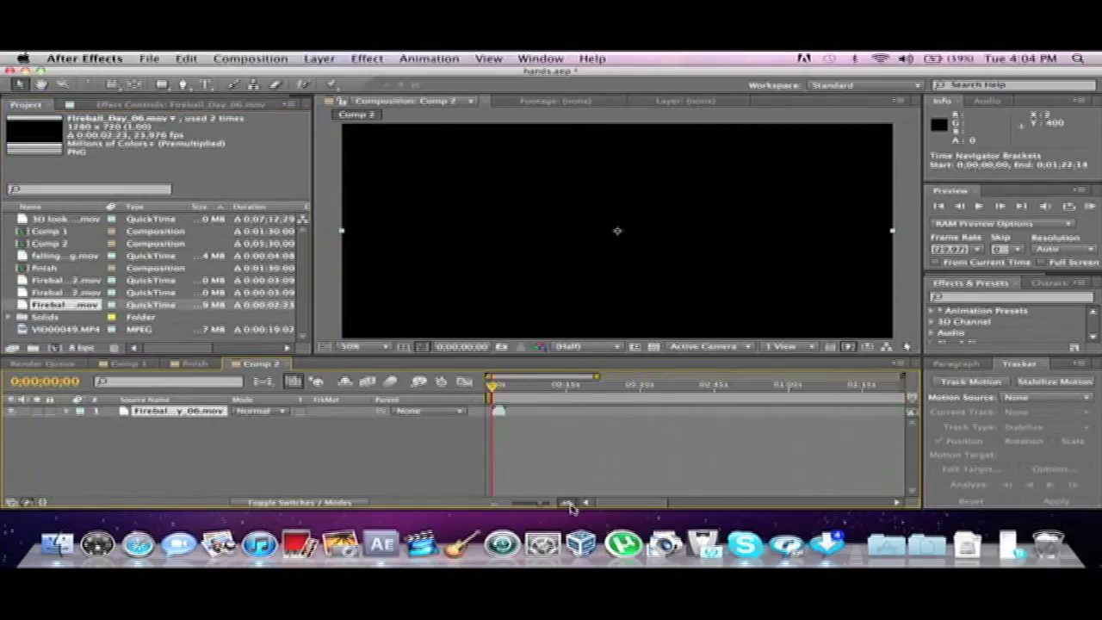
key("space")
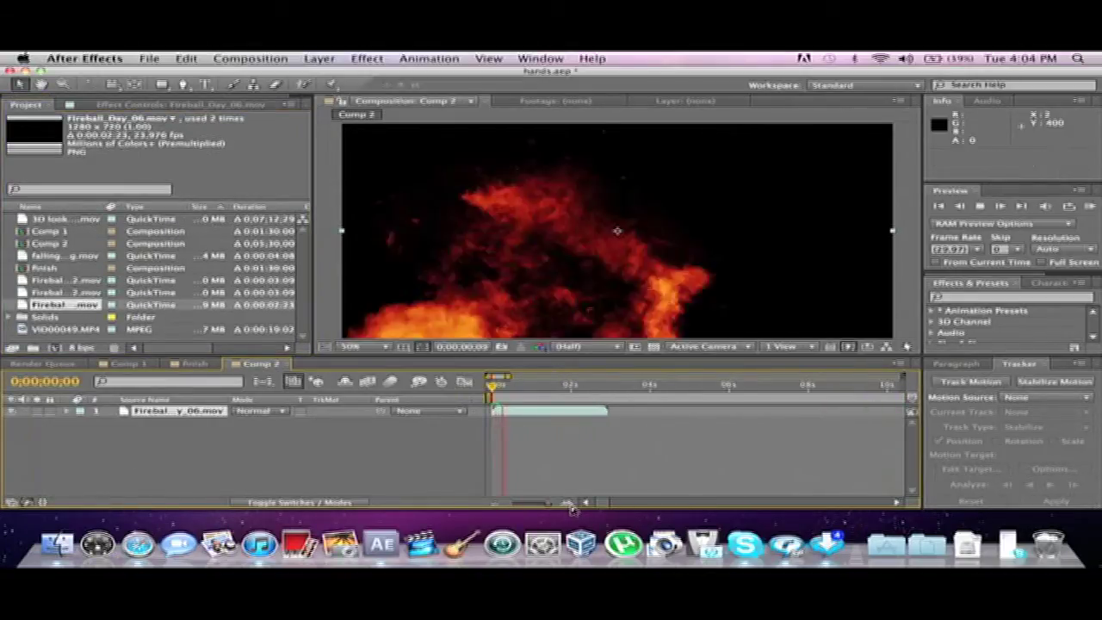
key("space")
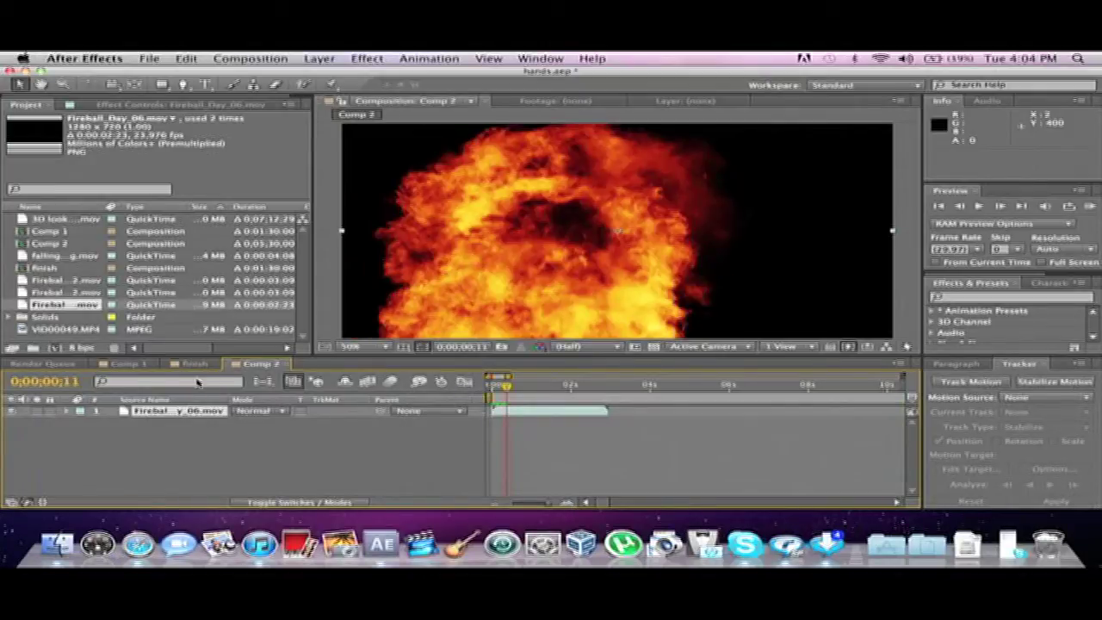
left_click(188, 413)
key("Delete")
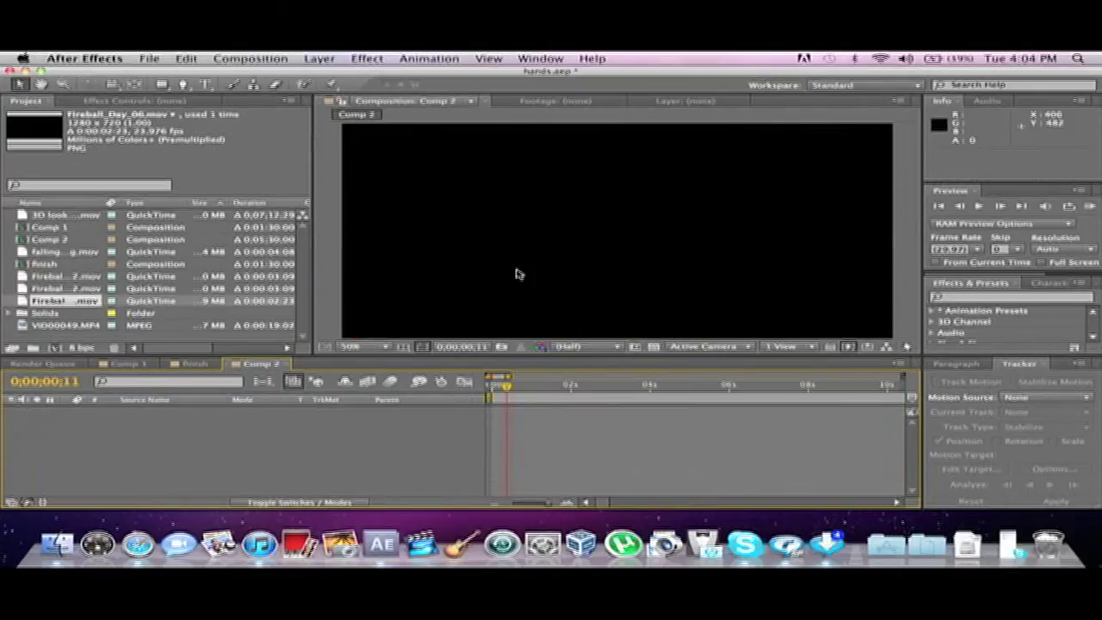
Step: Add VID00049.MP4 to Comp 2 as a layer starting at 0;00;00;00
left_click(491, 384)
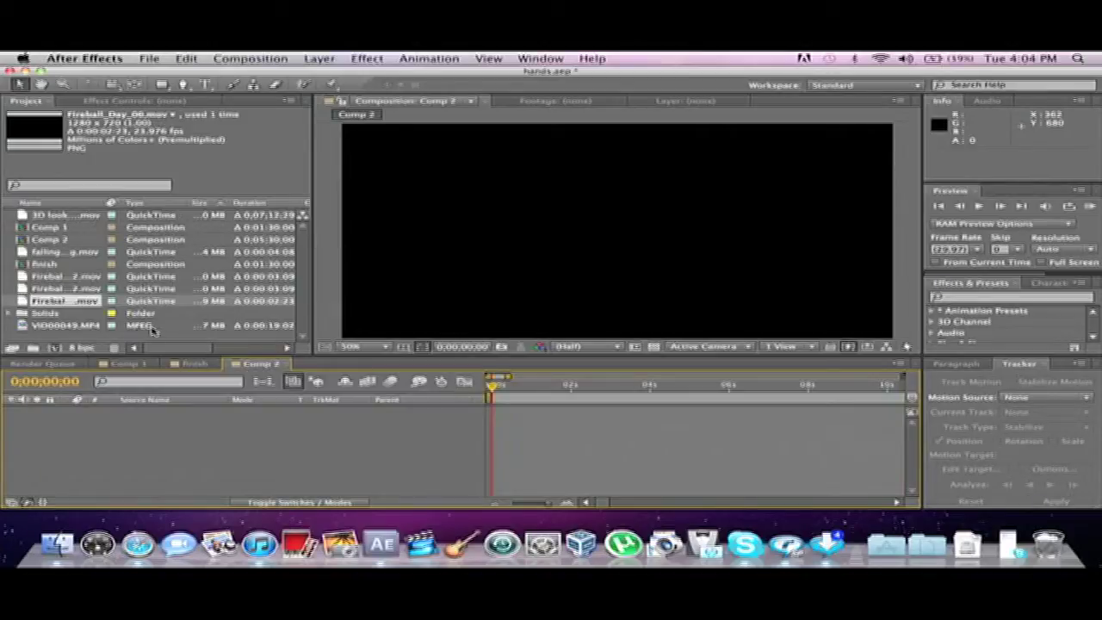
left_click_drag(78, 326, 118, 442)
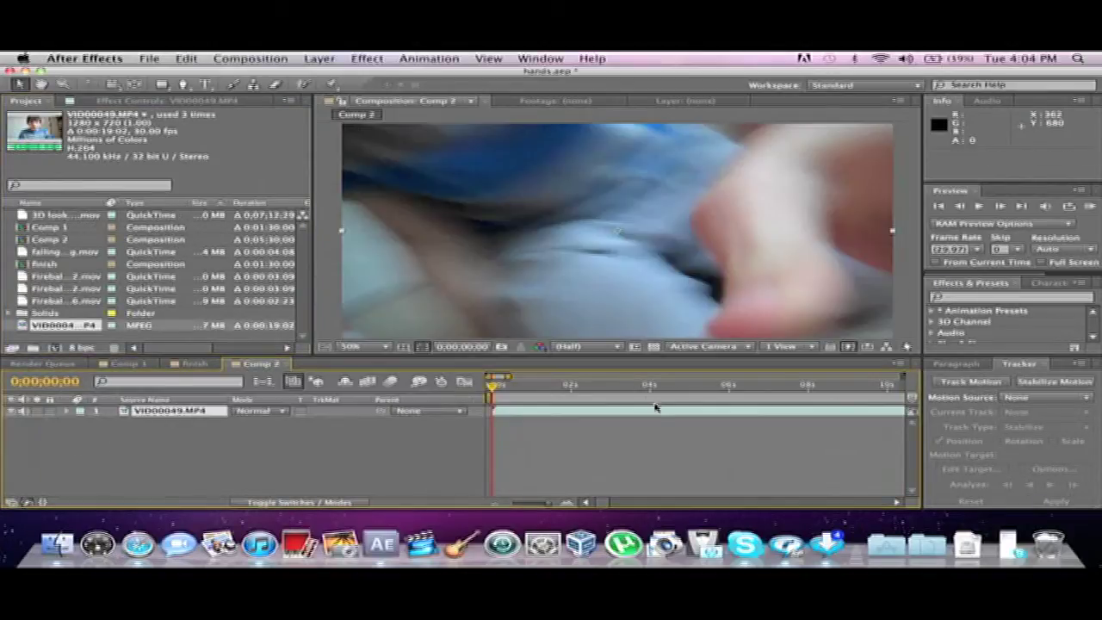
left_click(495, 503)
left_click(495, 504)
left_click(495, 503)
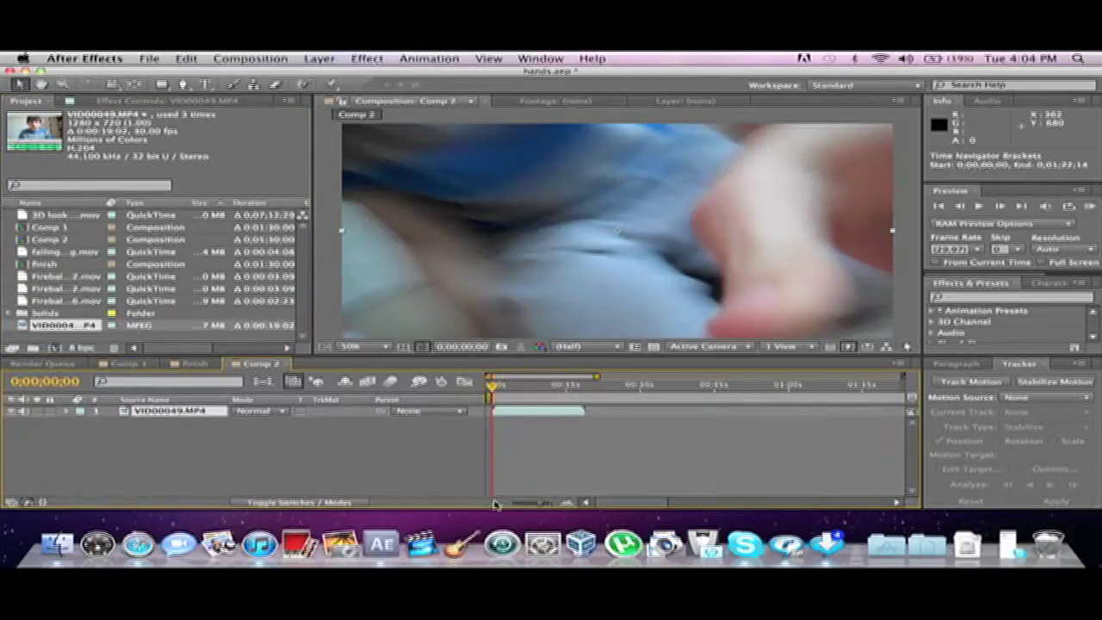
Step: Shorten the composition's work area so that it ends at about 0;00;15;09
left_click(586, 389)
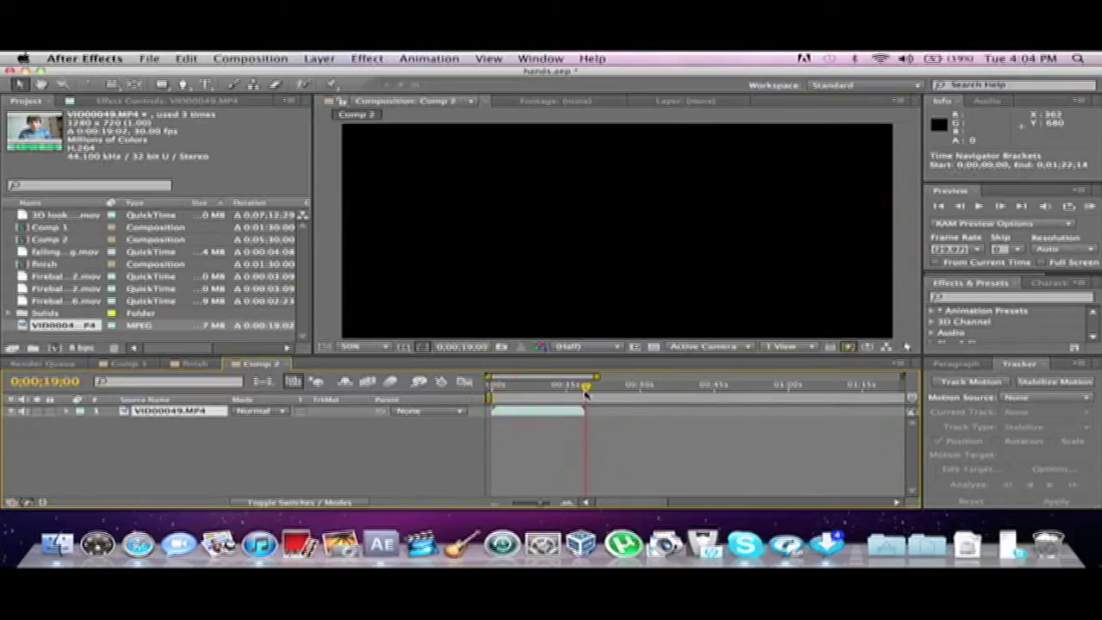
left_click_drag(583, 395, 574, 390)
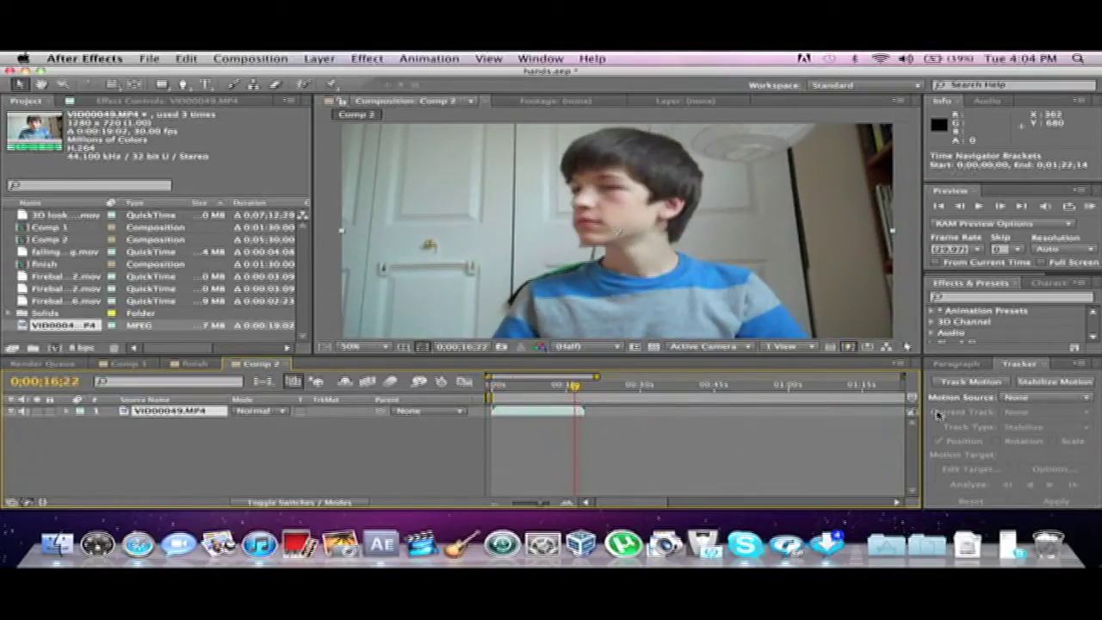
scroll(486, 504, "down", 5)
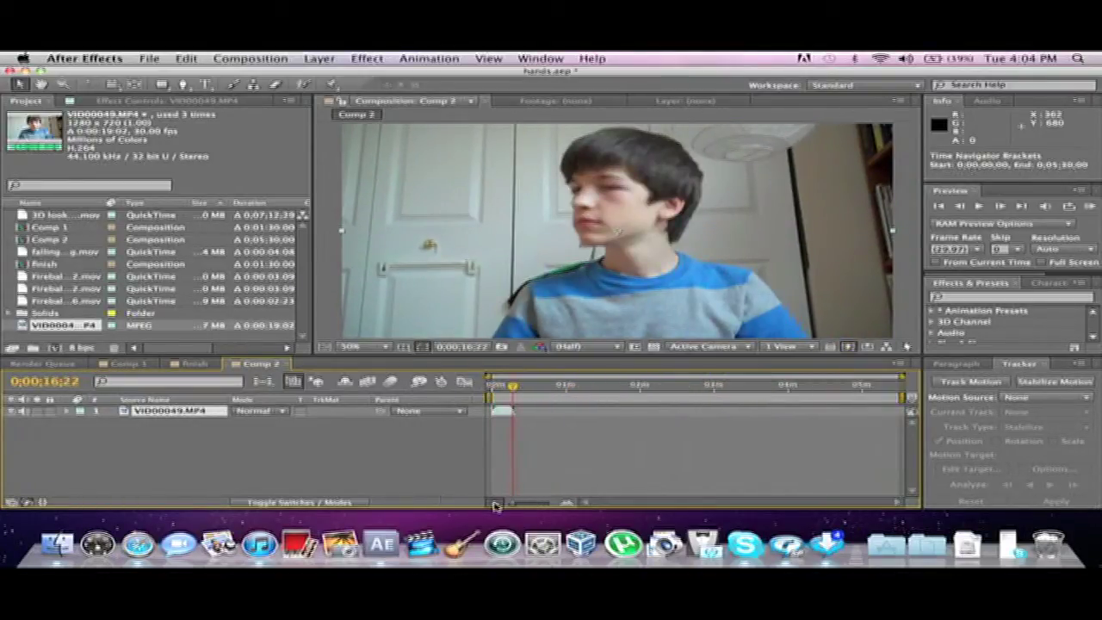
left_click_drag(900, 386, 511, 386)
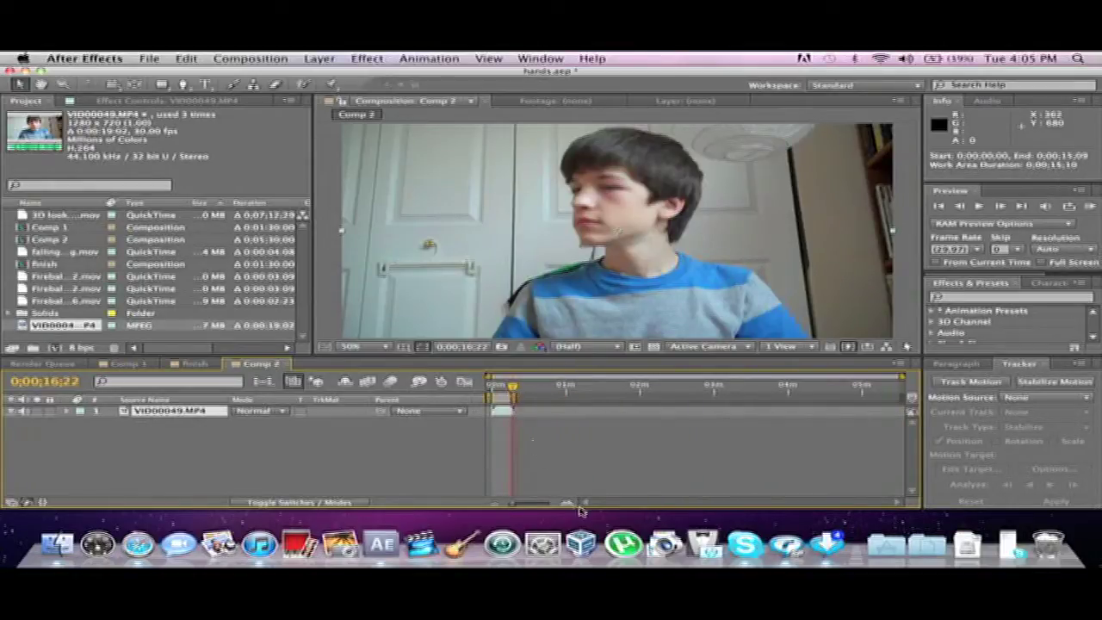
left_click(567, 504)
left_click(567, 504)
left_click(568, 504)
left_click_drag(638, 506, 624, 506)
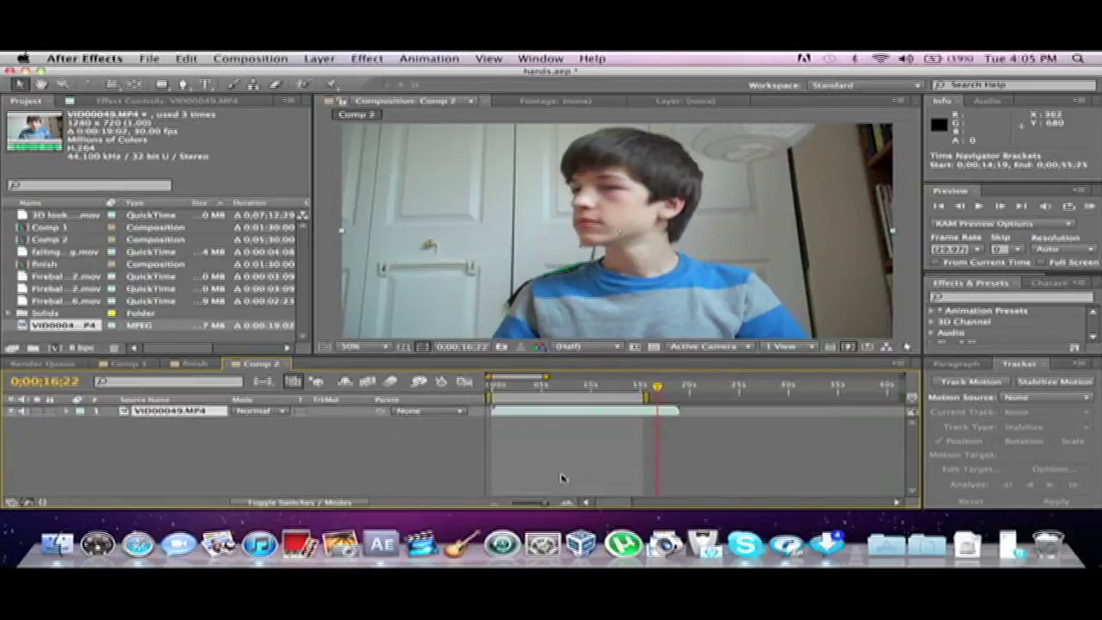
Step: Shift the VID00049.MP4 layer earlier so its in point lies at about -0;00;01;25, cutting off the blurry opening
left_click(491, 386)
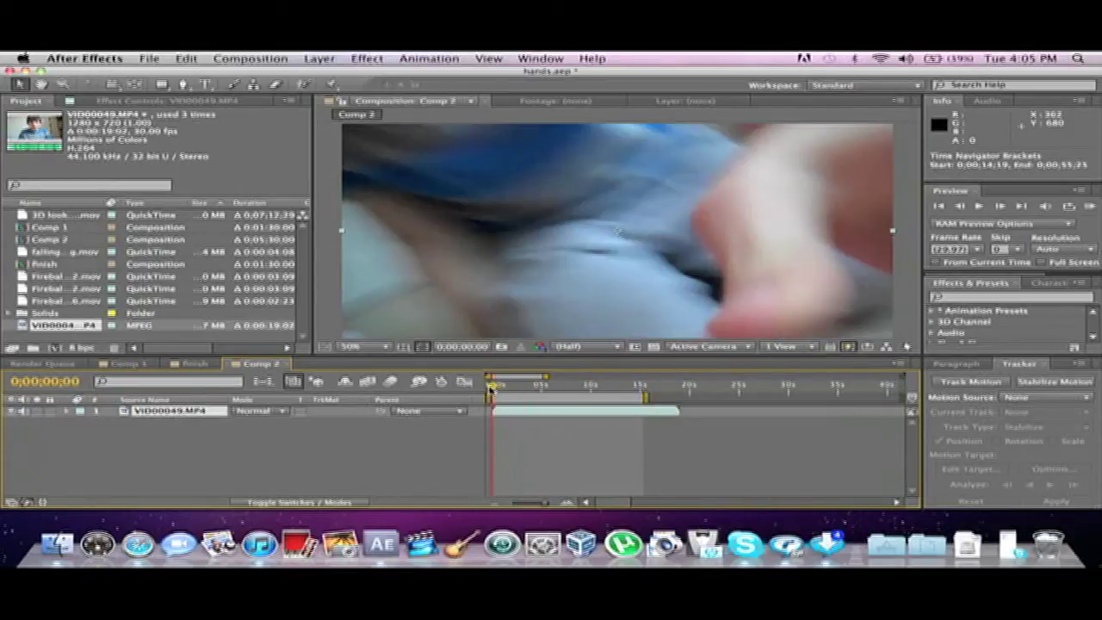
left_click_drag(520, 414, 504, 416)
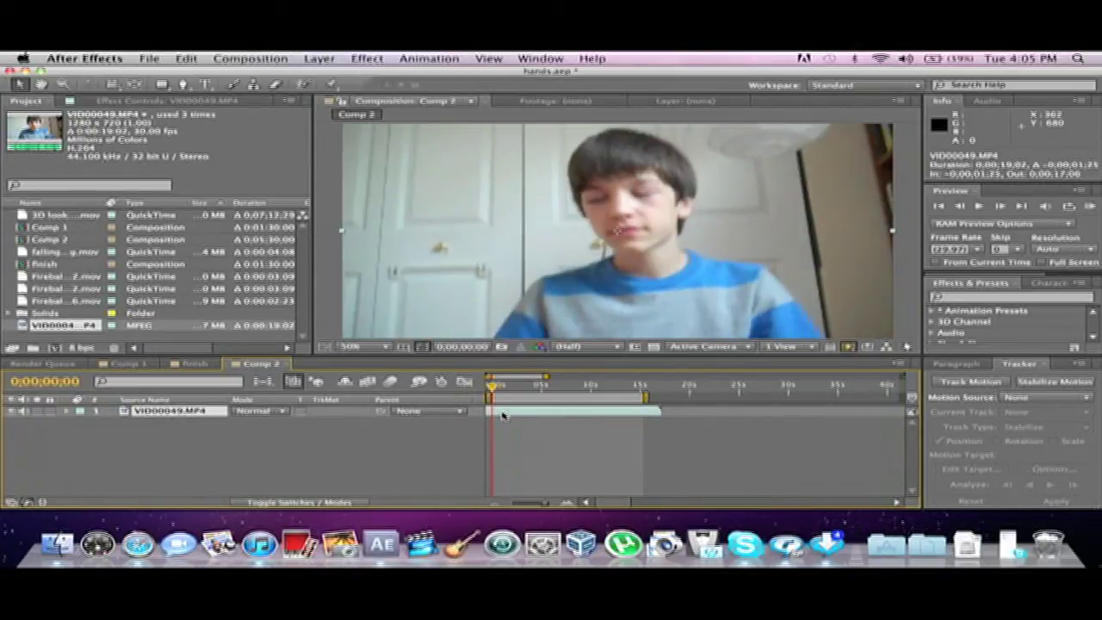
key("n")
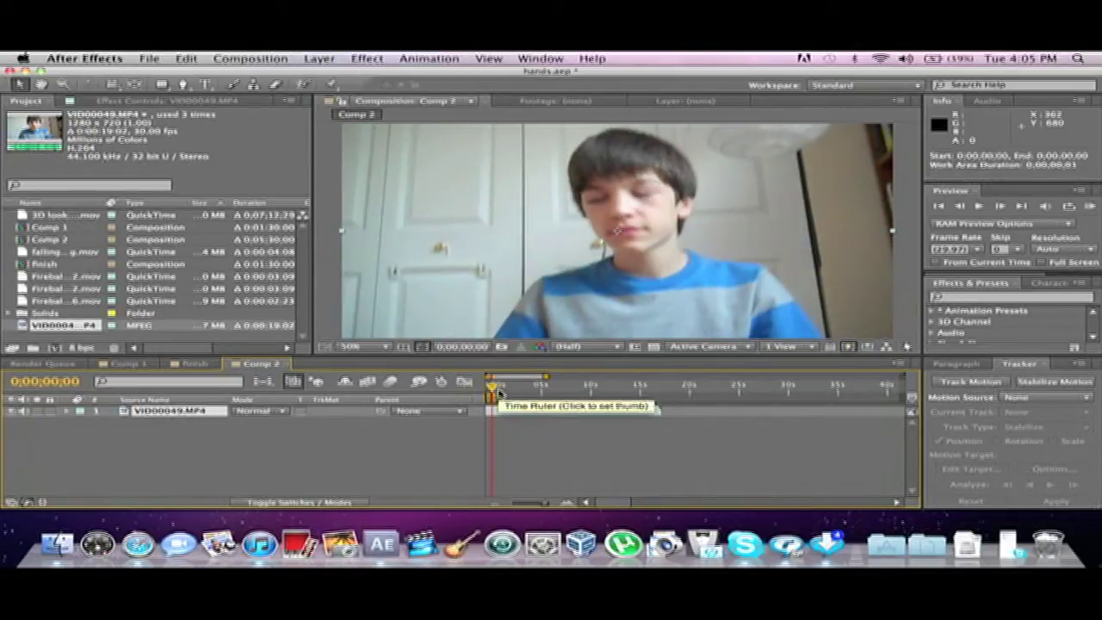
key("super+z")
Step: Preview the beginning of the shifted VID00049.MP4 footage
key("KP_0")
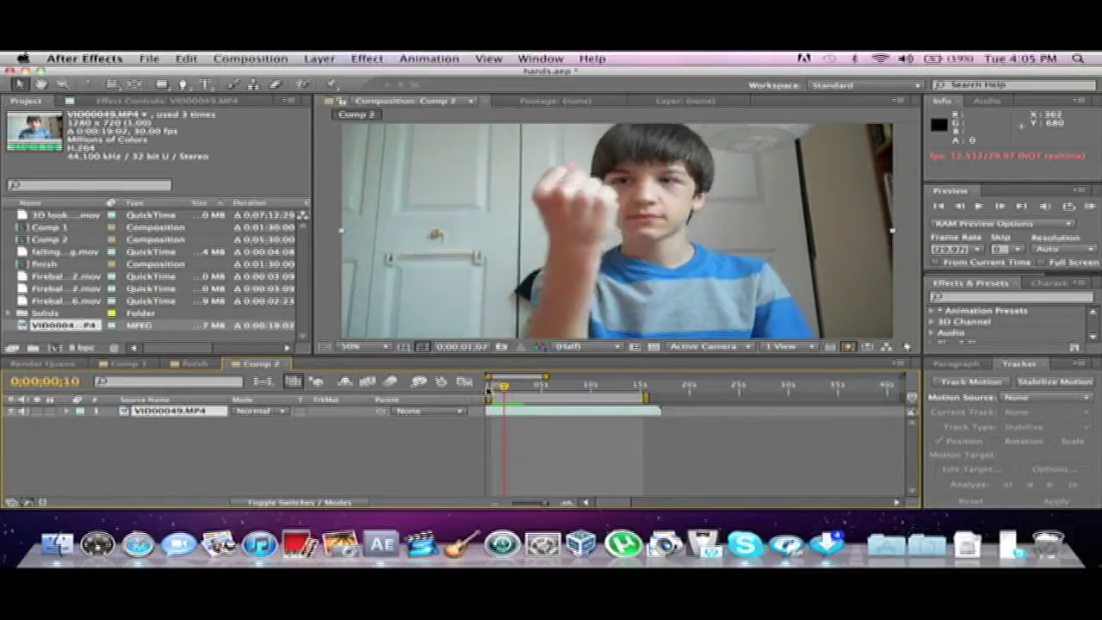
key("space")
left_click(356, 437)
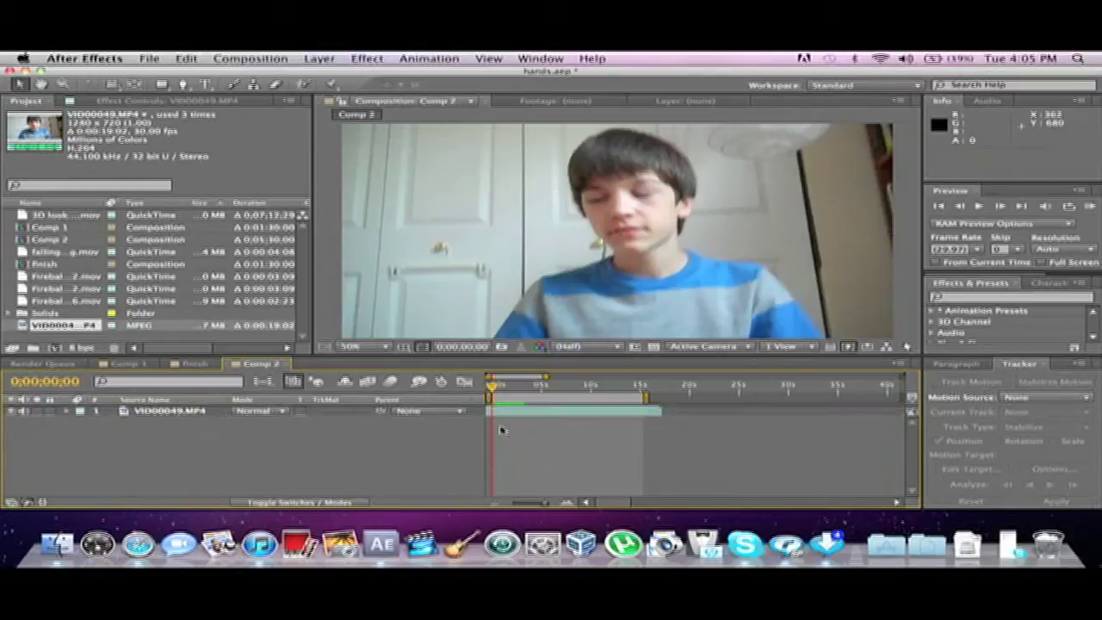
Step: Create a black solid layer above the footage, 720 px wide and 720 px high
left_click(497, 412)
left_click(322, 460)
left_click(319, 59)
mouse_move(327, 74)
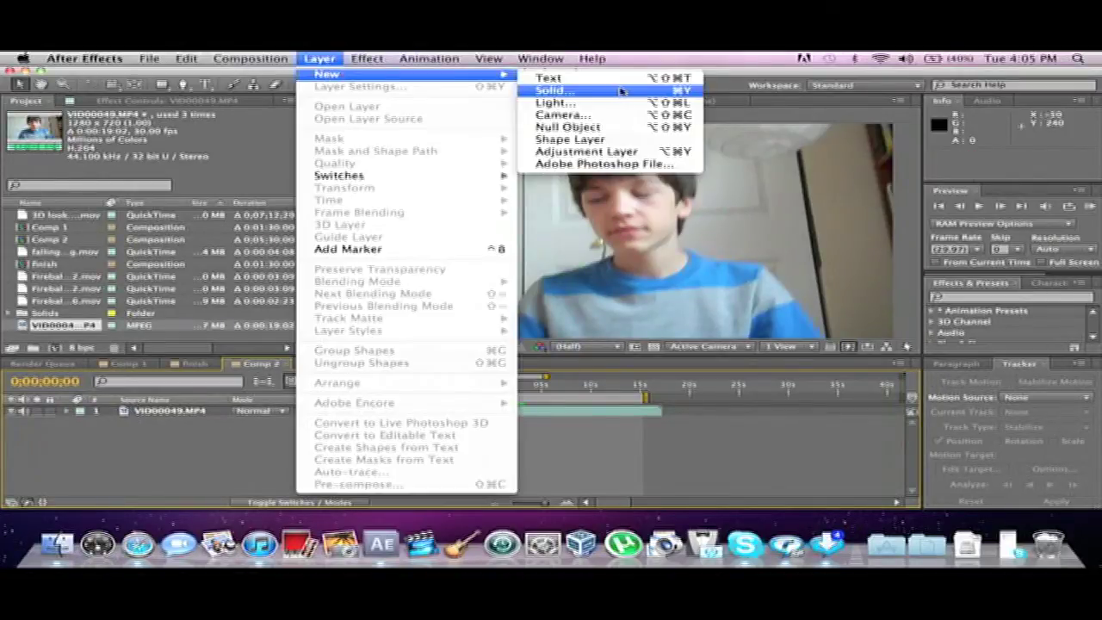
left_click(622, 92)
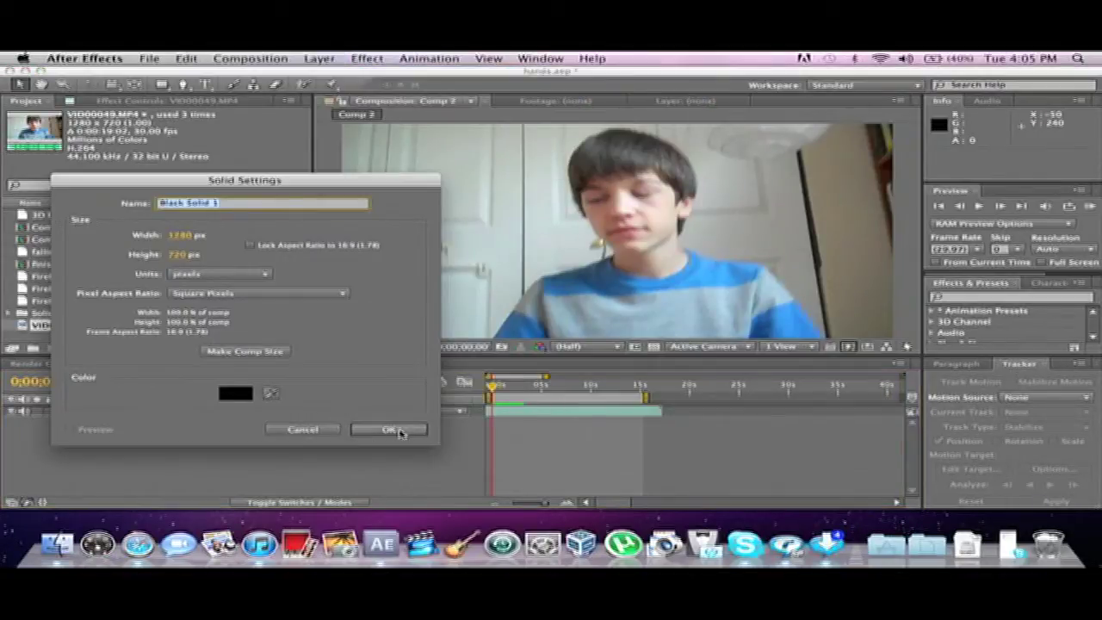
left_click(179, 235)
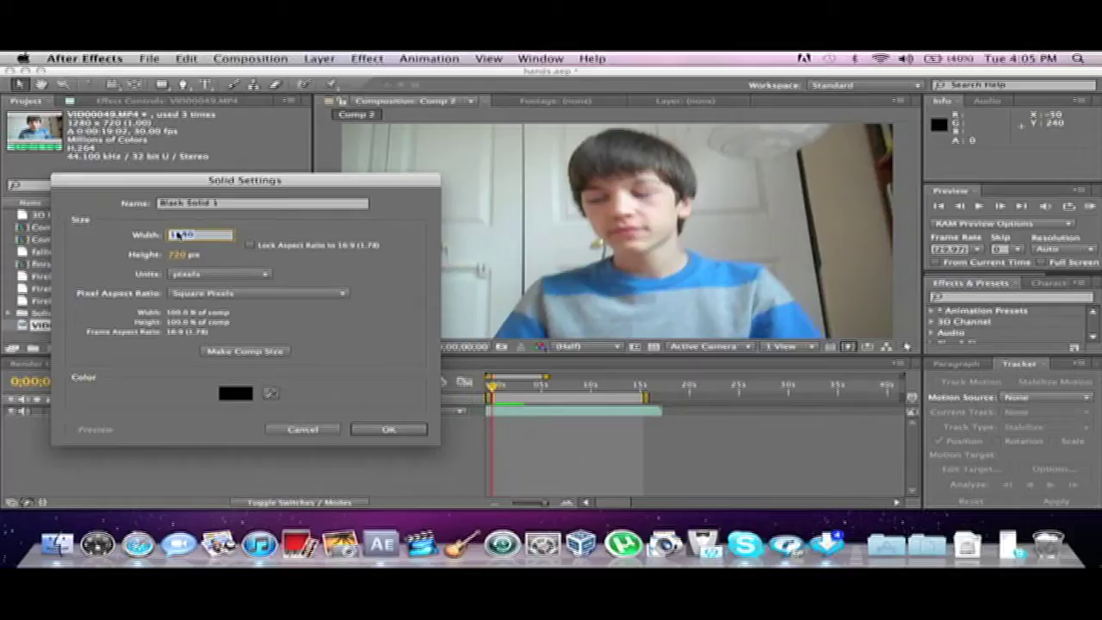
type("720")
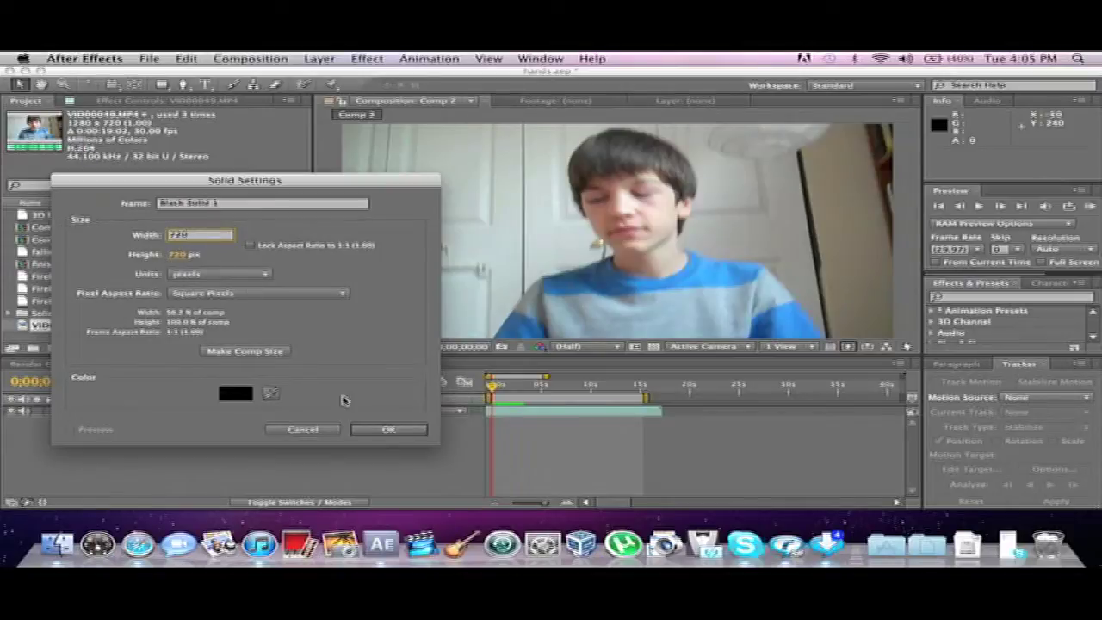
left_click(386, 429)
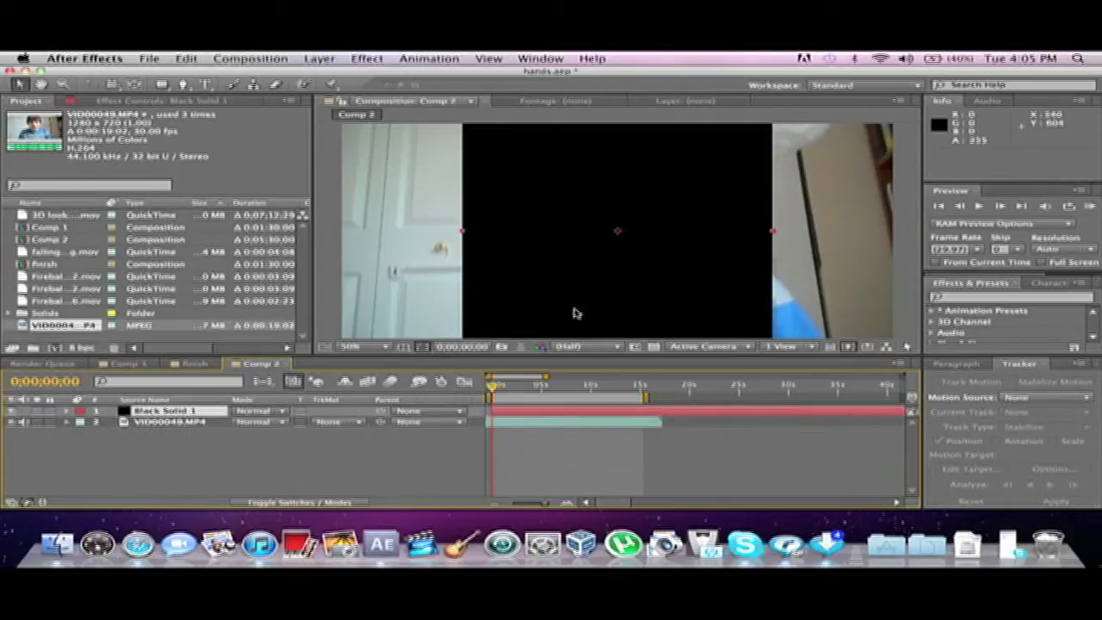
Step: Apply an elliptical mask that fills the whole black solid, turning it into a circle
left_click(161, 85)
left_click_drag(161, 85, 212, 118)
double_click(162, 85)
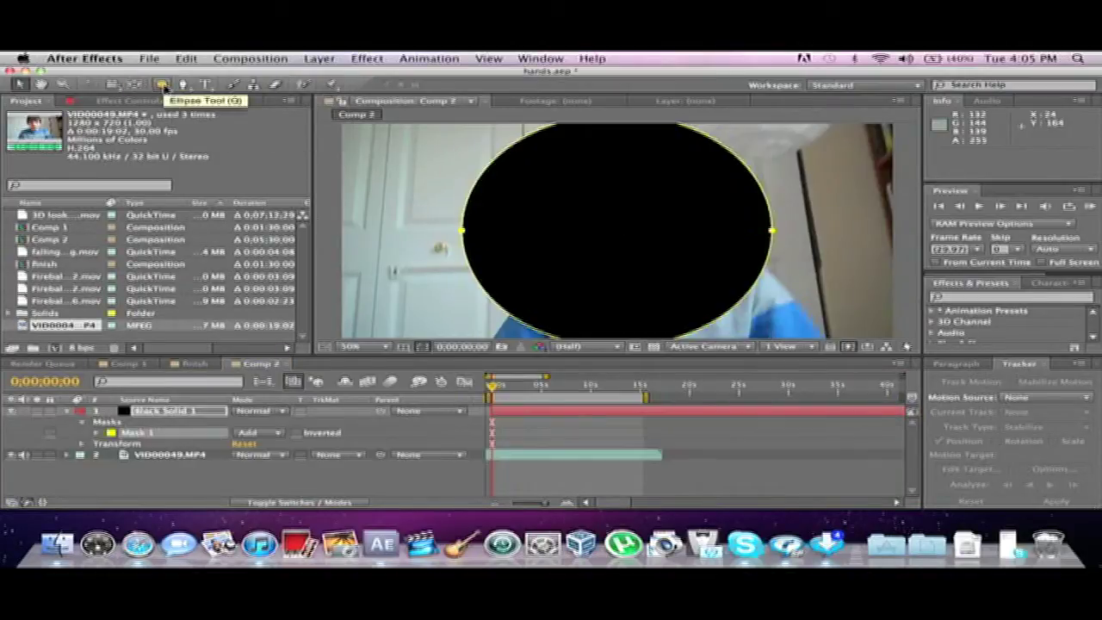
Step: Change the circular black solid's color to white (FFFFFF) in its solid settings
left_click(161, 413)
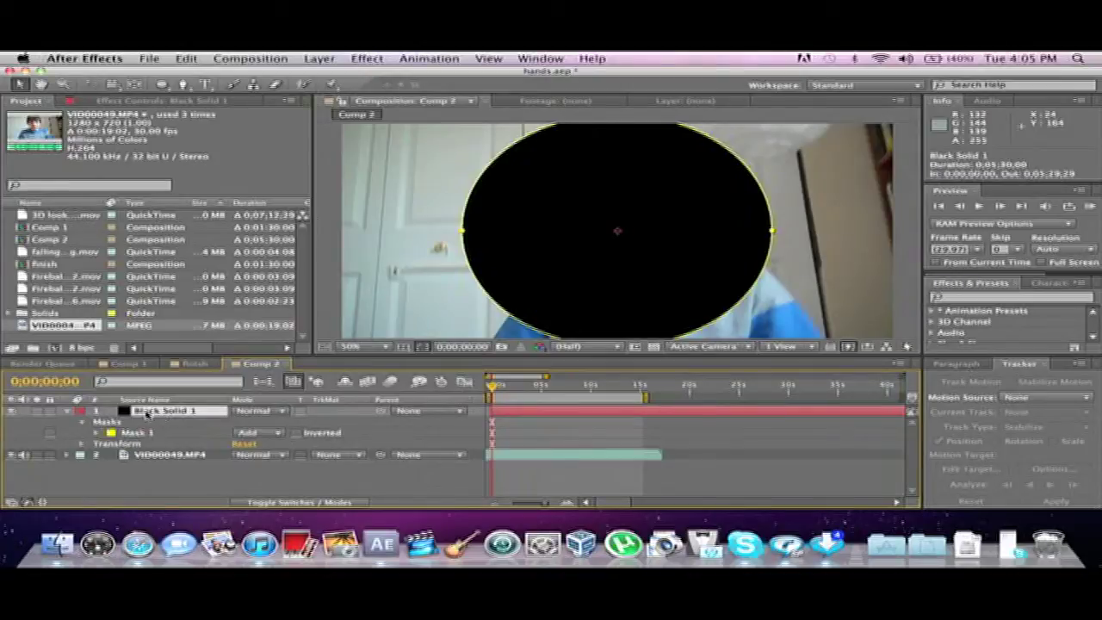
left_click(239, 60)
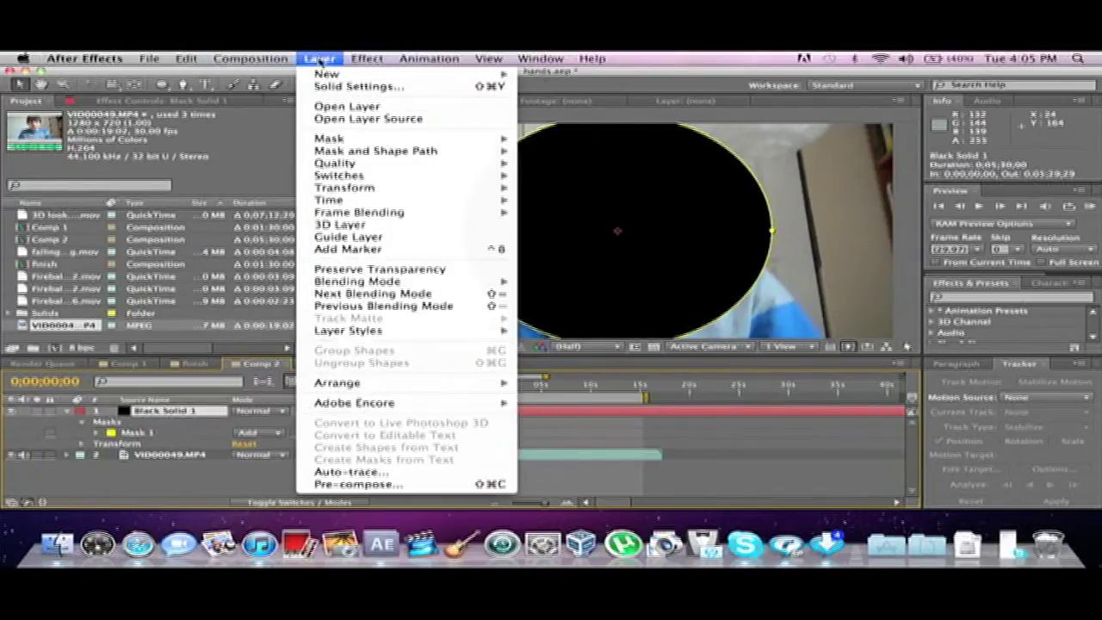
left_click(344, 86)
left_click(529, 356)
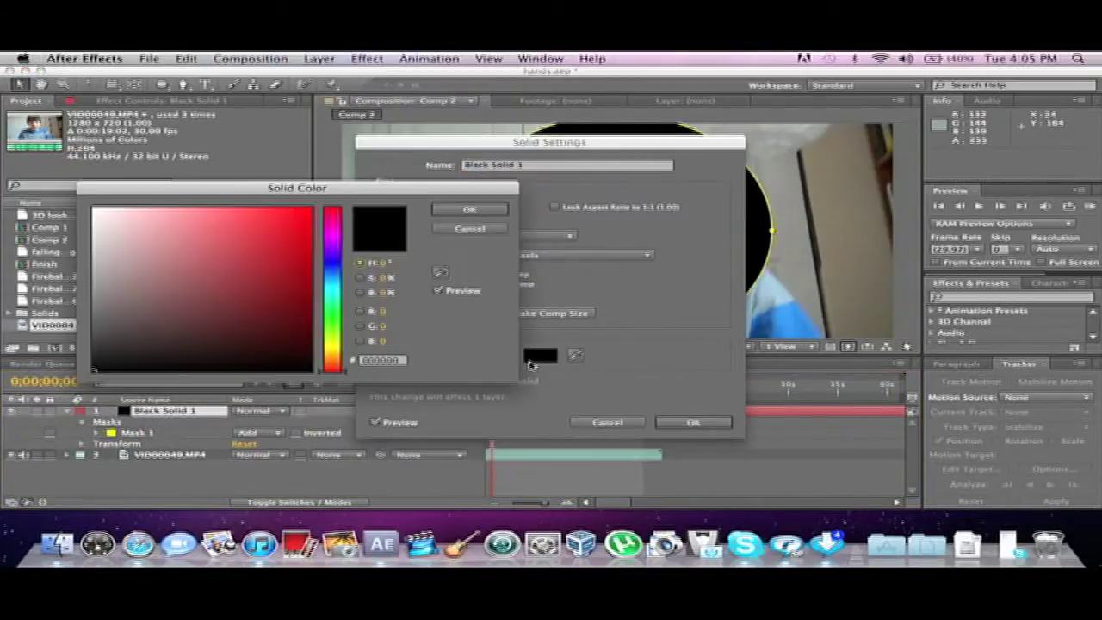
left_click_drag(229, 299, 3, 106)
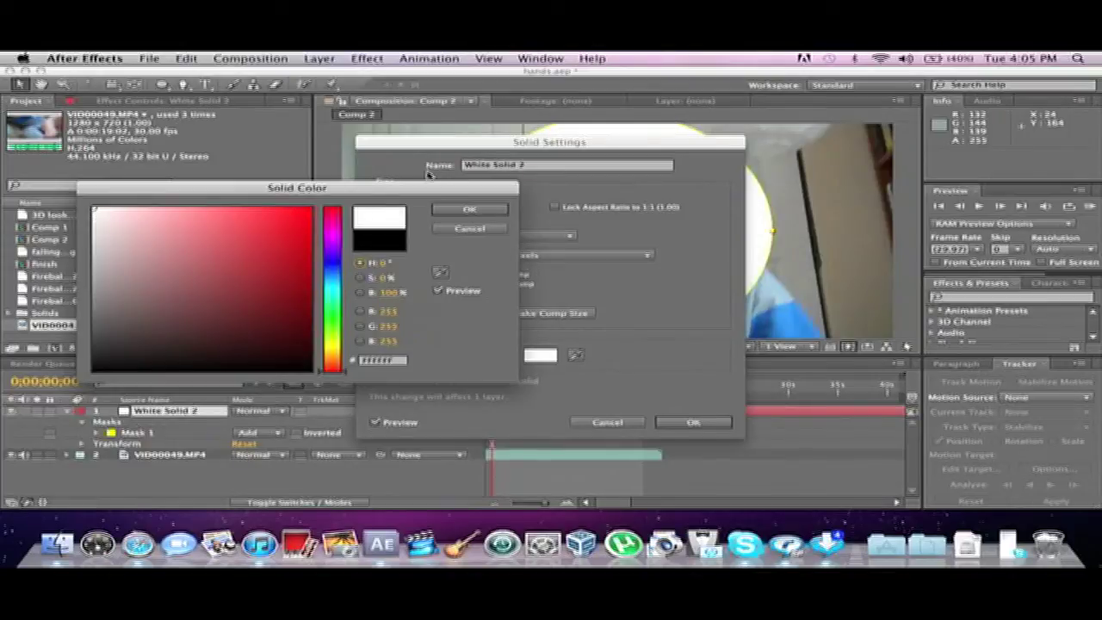
left_click(458, 209)
left_click(688, 422)
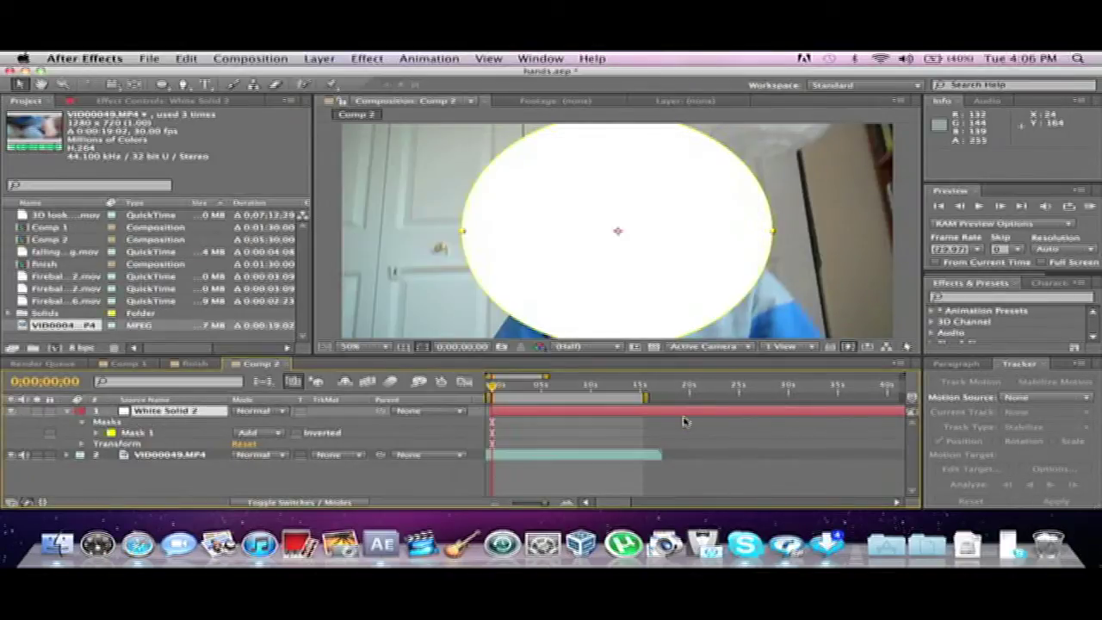
Step: Feather the white solid's circular mask by about 74 pixels
left_click(174, 417)
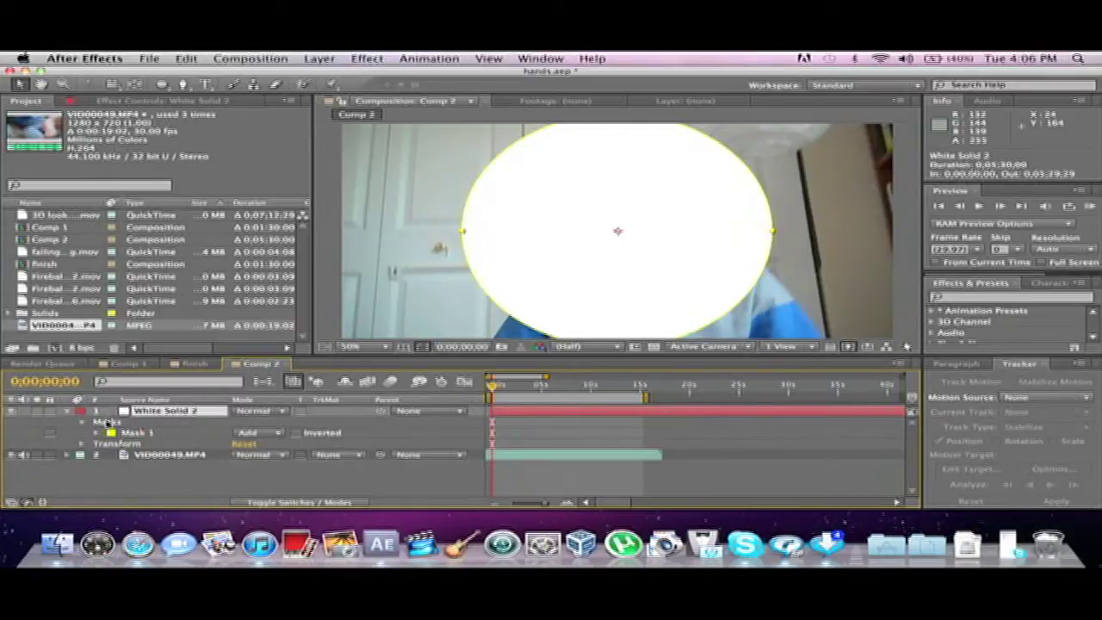
left_click(97, 433)
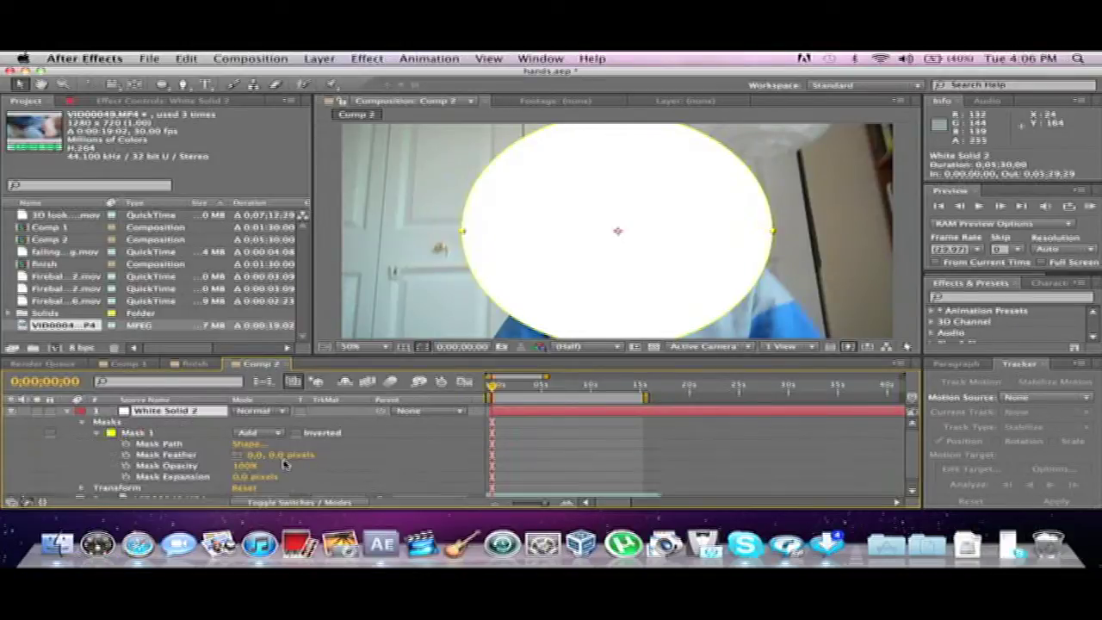
left_click_drag(275, 455, 344, 455)
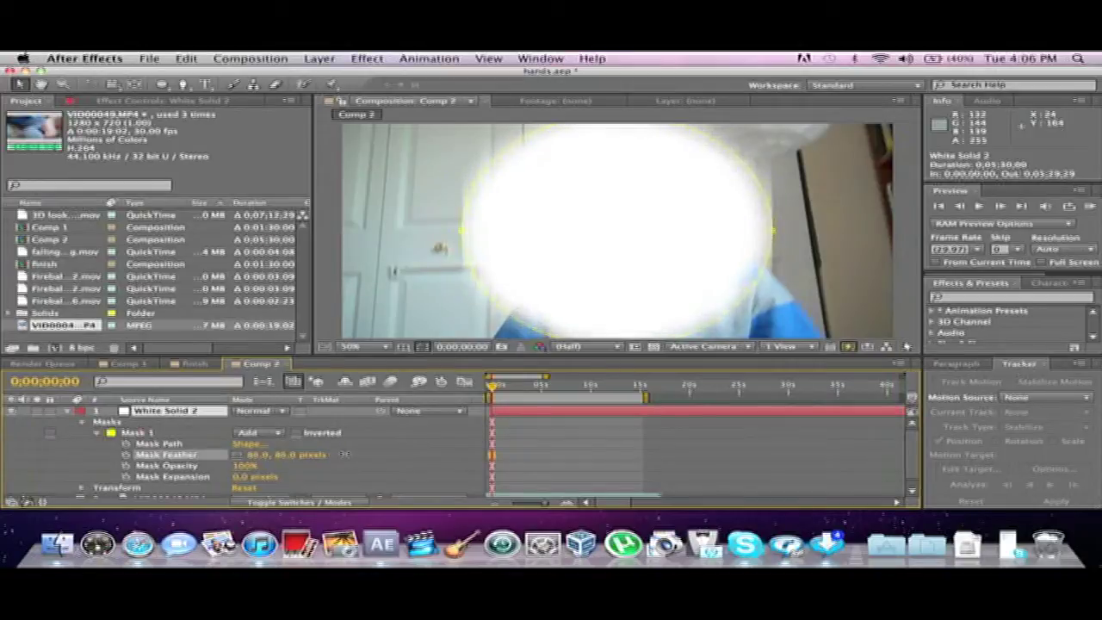
Step: Delete the masked white solid and create a new white solid, 1280 px wide and 720 px high
left_click(173, 413)
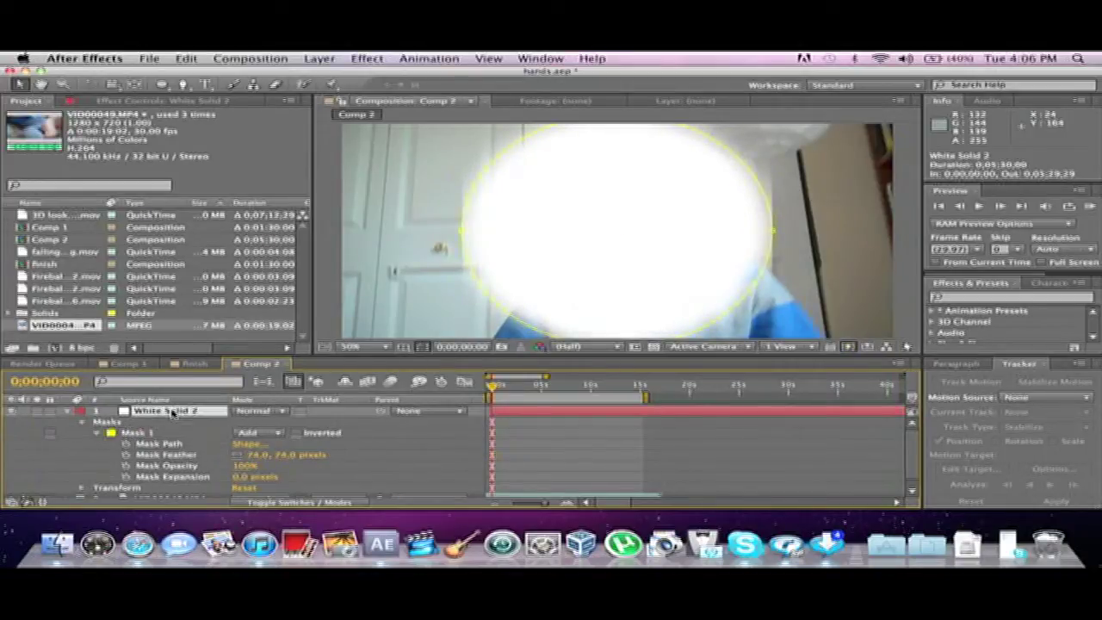
key("Delete")
left_click(311, 59)
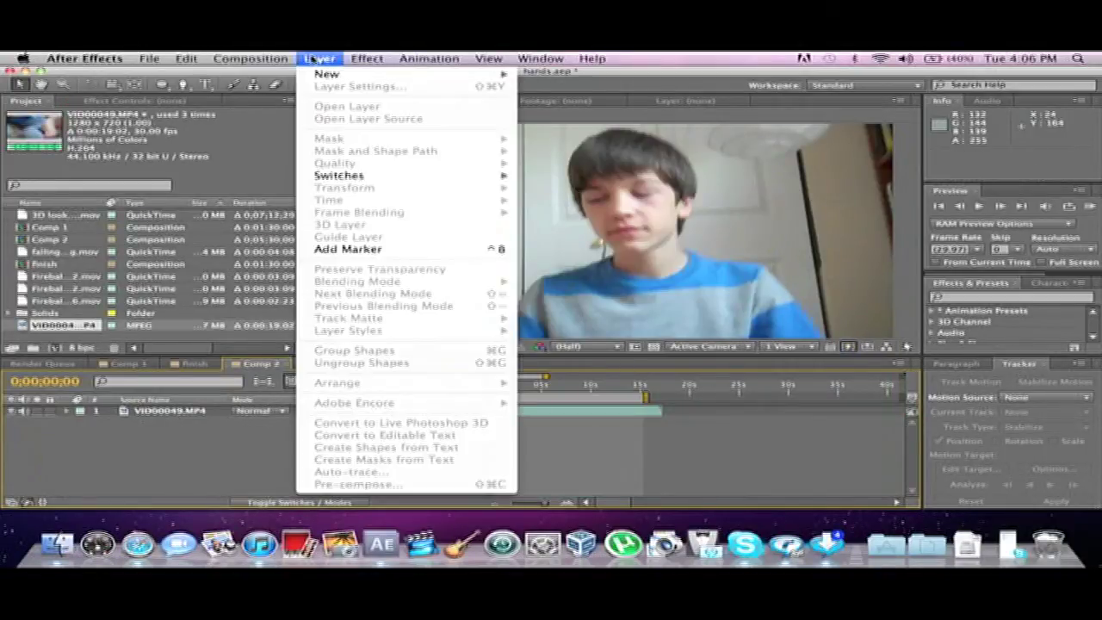
mouse_move(482, 75)
left_click(592, 92)
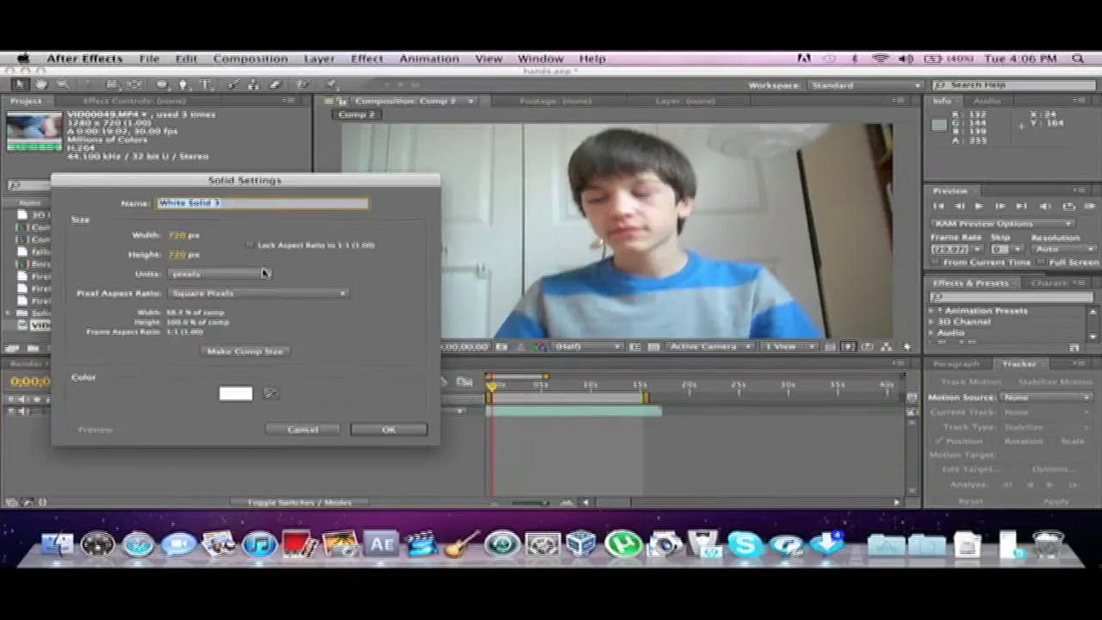
left_click(179, 234)
type("1280")
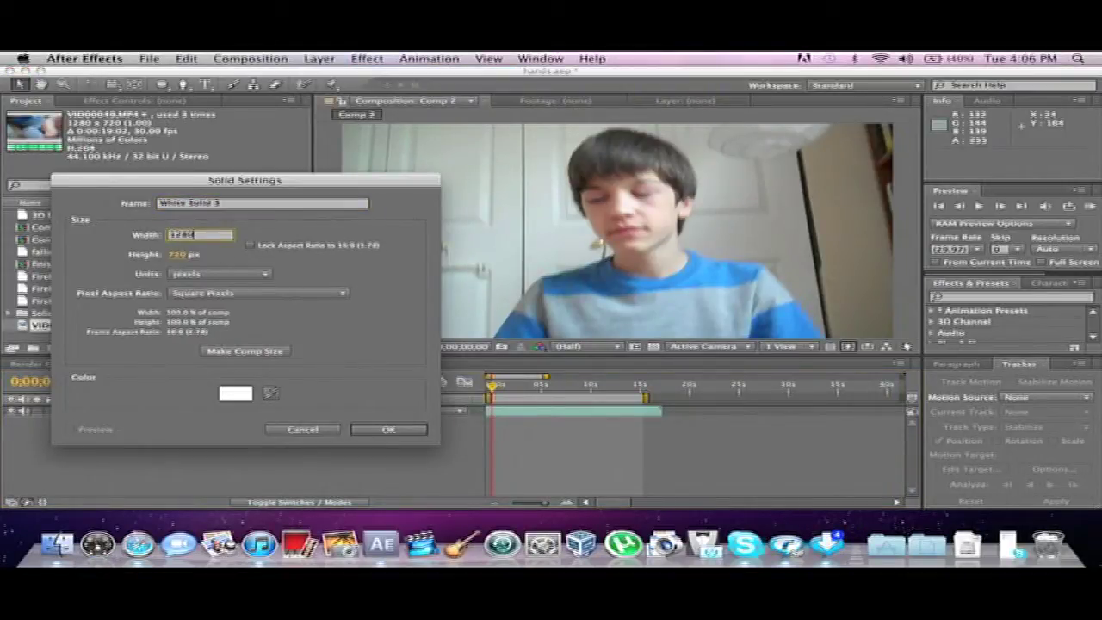
key("Return")
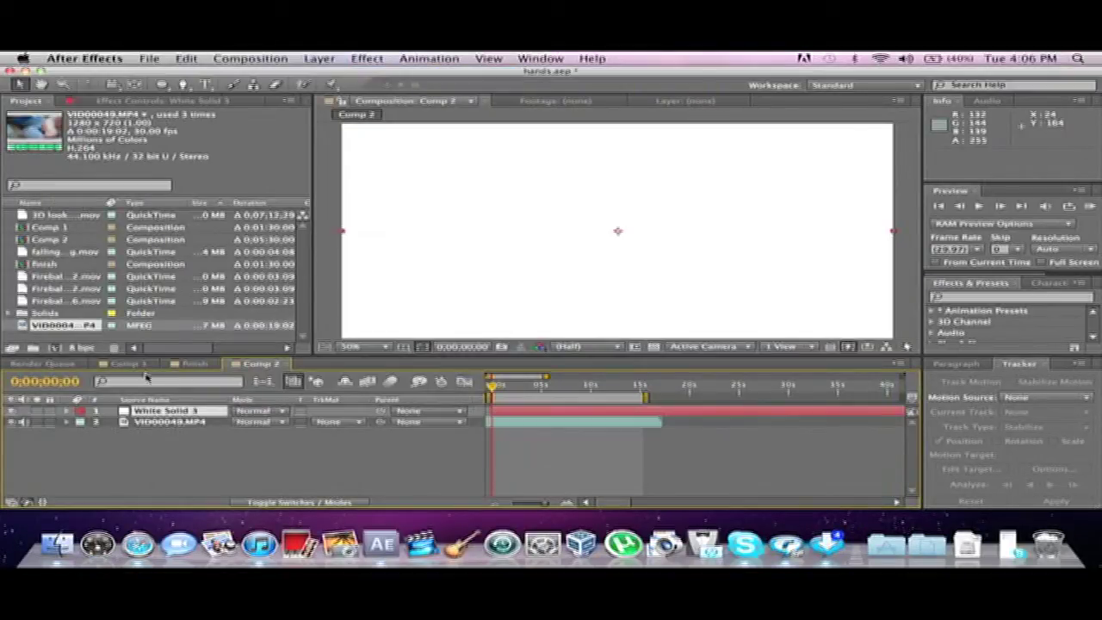
Step: Draw an elliptical mask about 416 px wide on the new white solid, just left of the frame's center
left_click(173, 411)
left_click(161, 84)
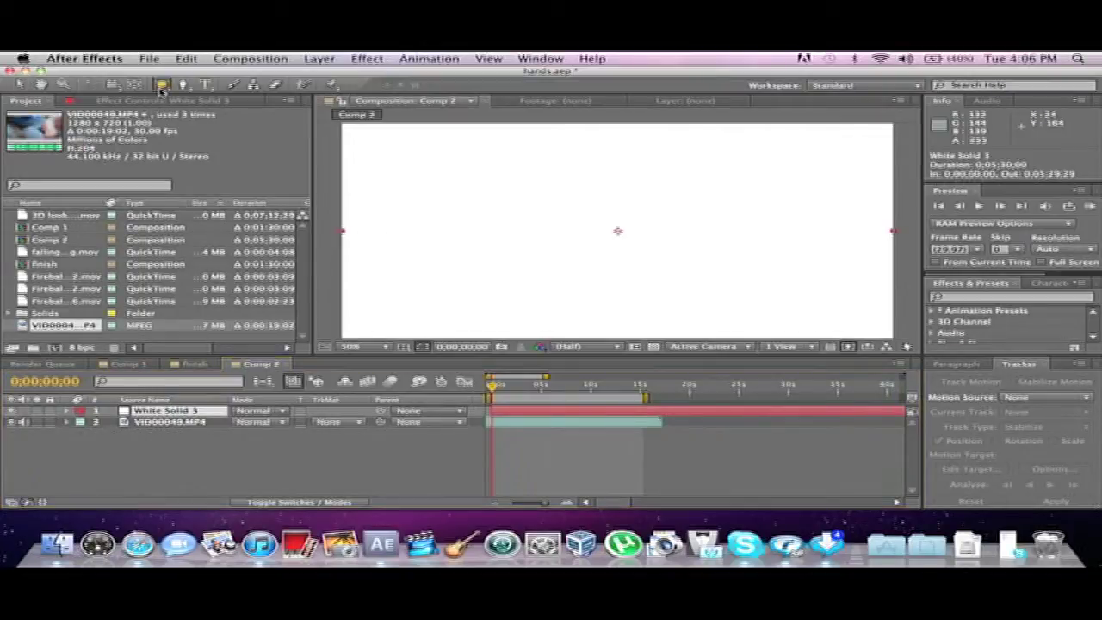
left_click_drag(480, 169, 661, 295)
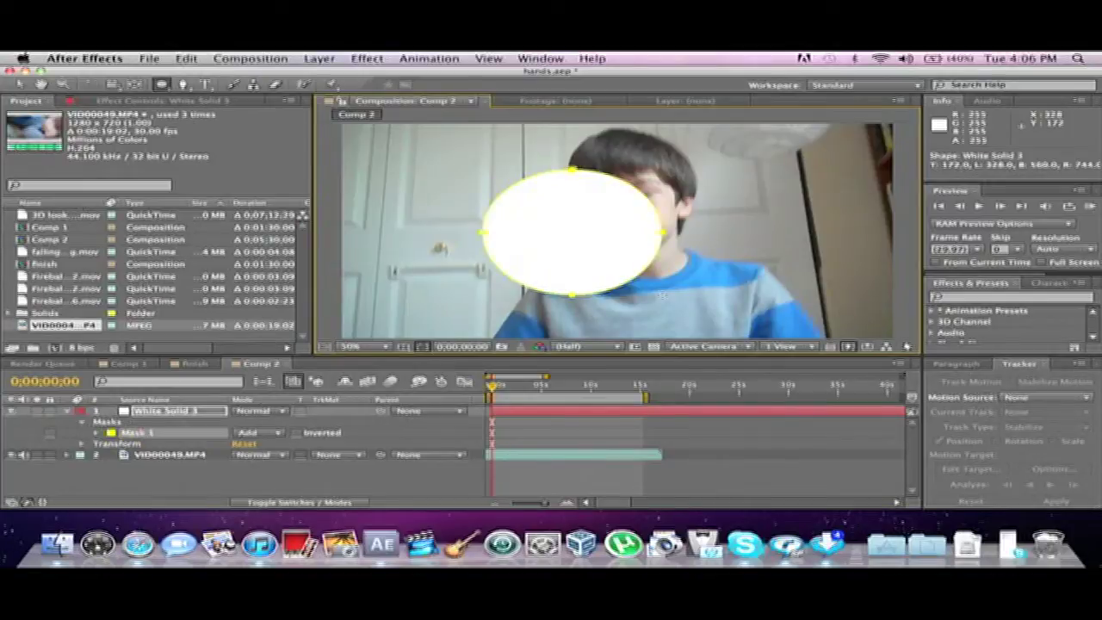
left_click(18, 83)
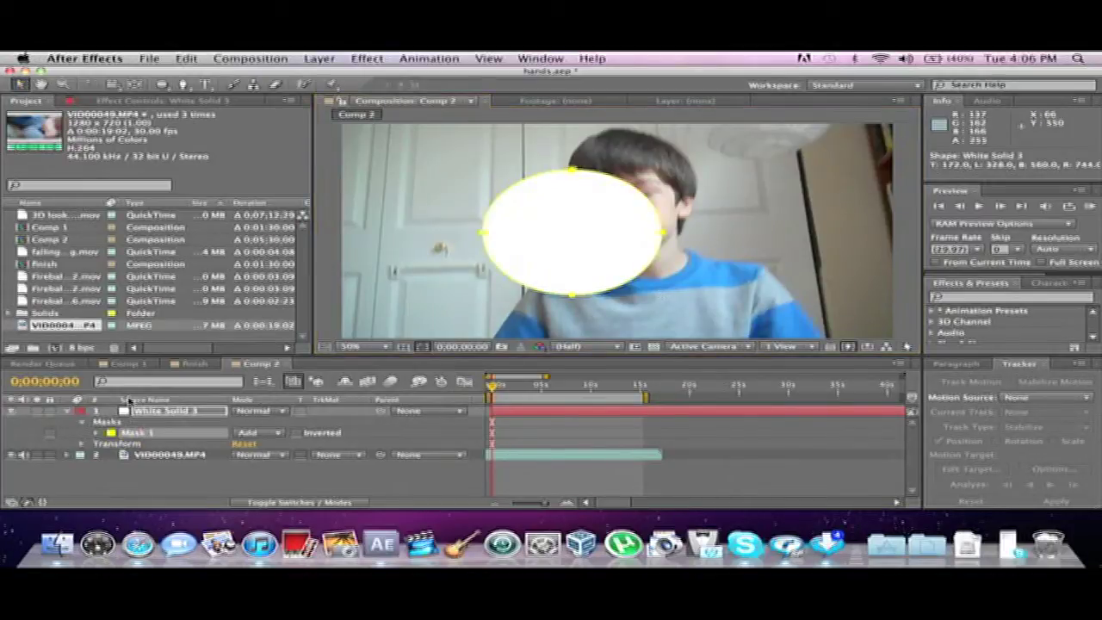
Step: Set the new ellipse mask's feather to 48 pixels and collapse the layer's properties
left_click(96, 433)
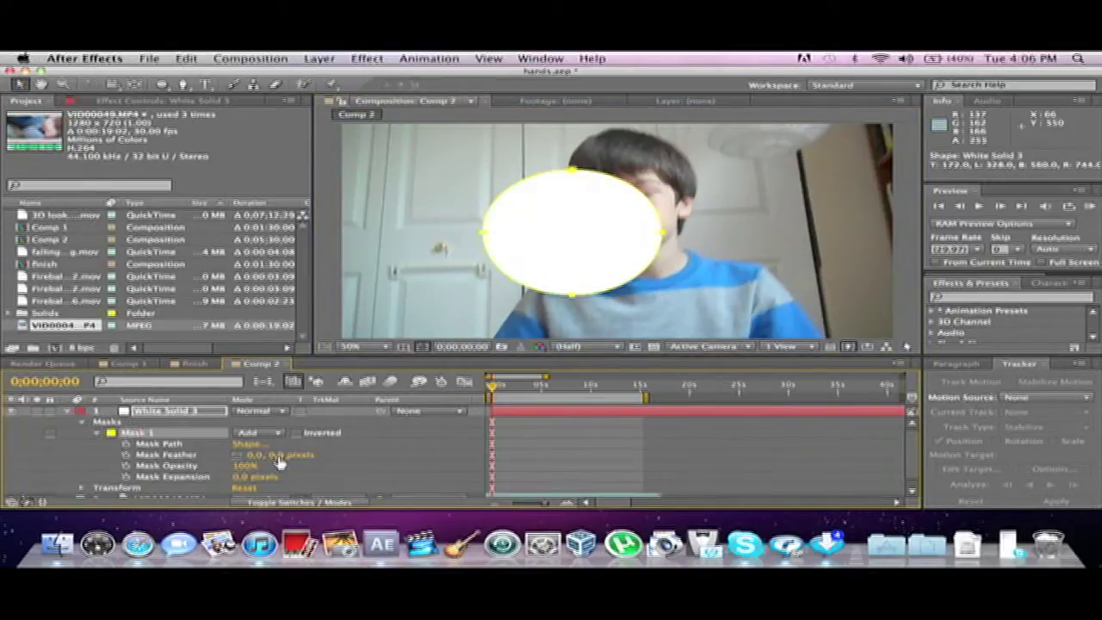
left_click_drag(275, 455, 344, 476)
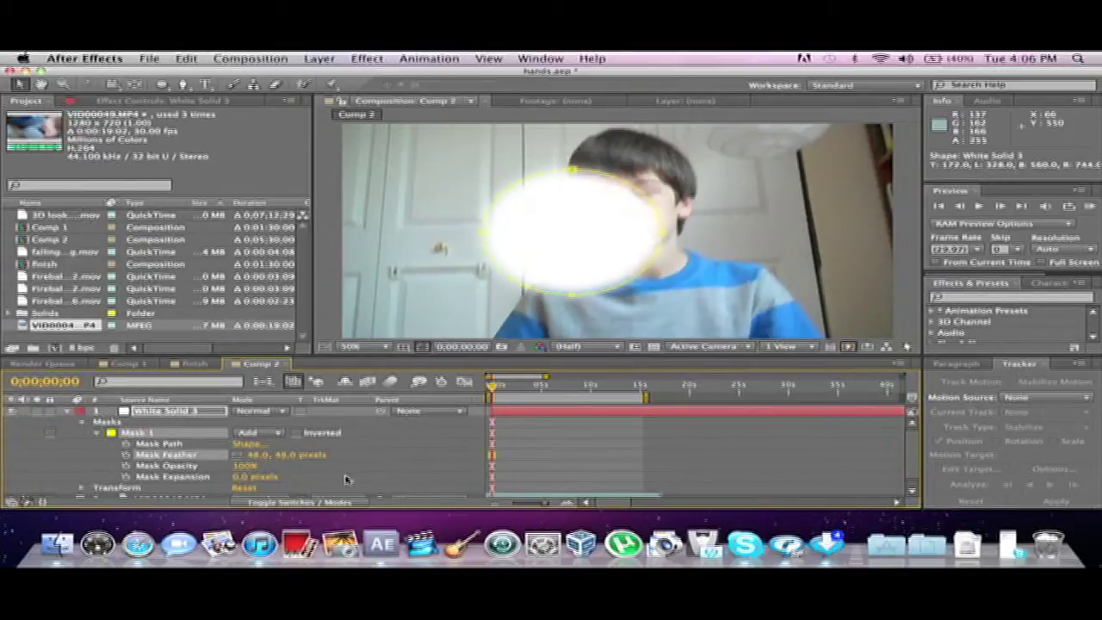
left_click(68, 412)
left_click(366, 452)
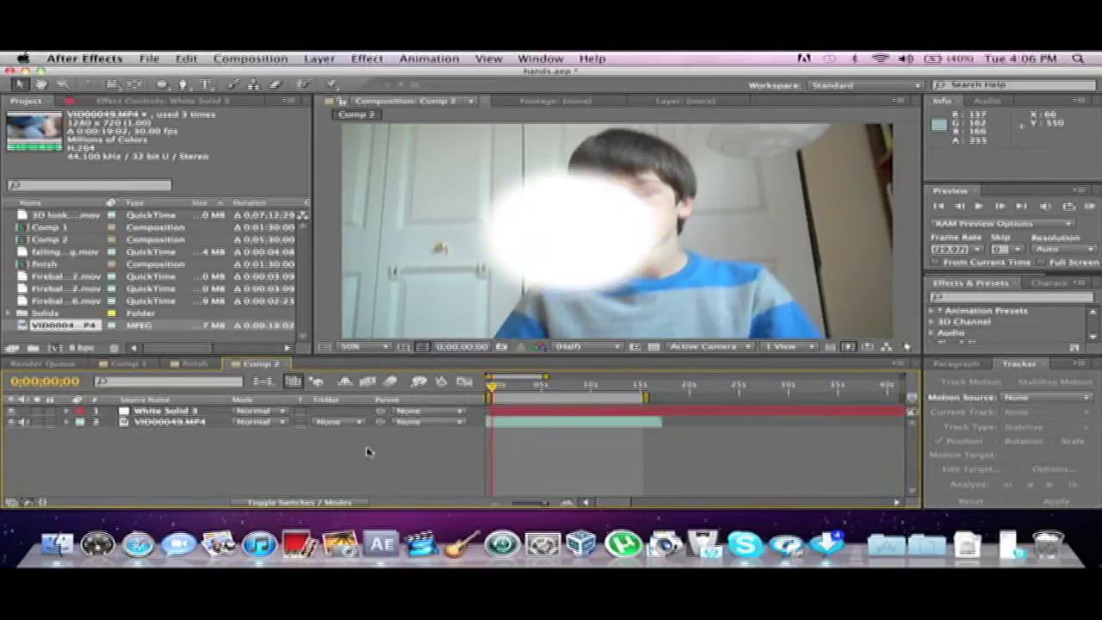
Step: Search the effects for "noise" and apply Fractal Noise to the masked white solid
left_click(986, 295)
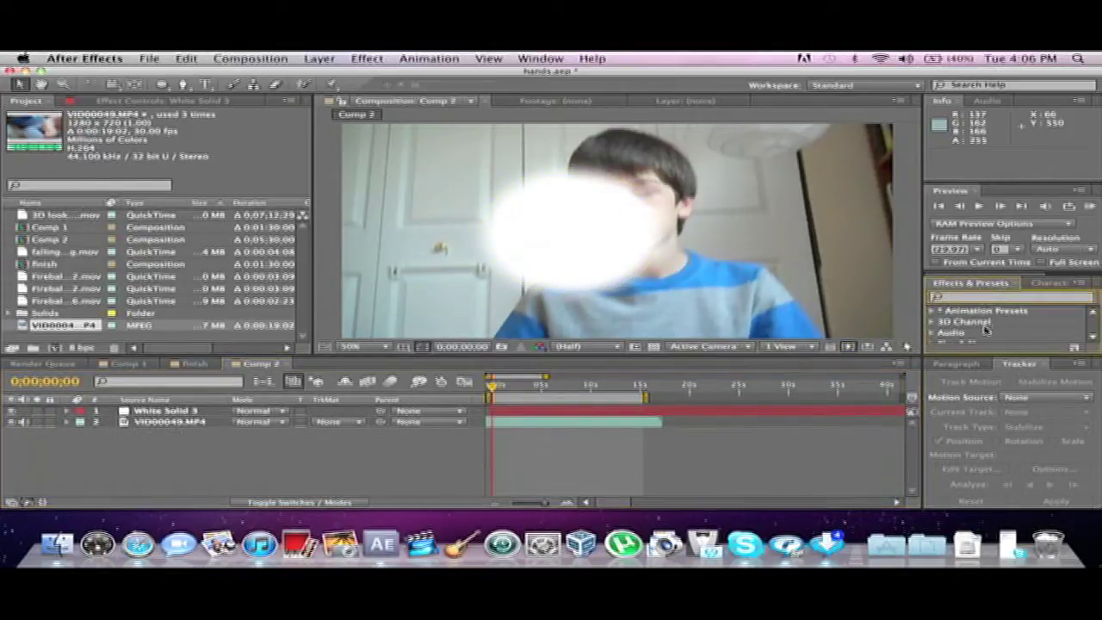
left_click_drag(974, 355, 974, 393)
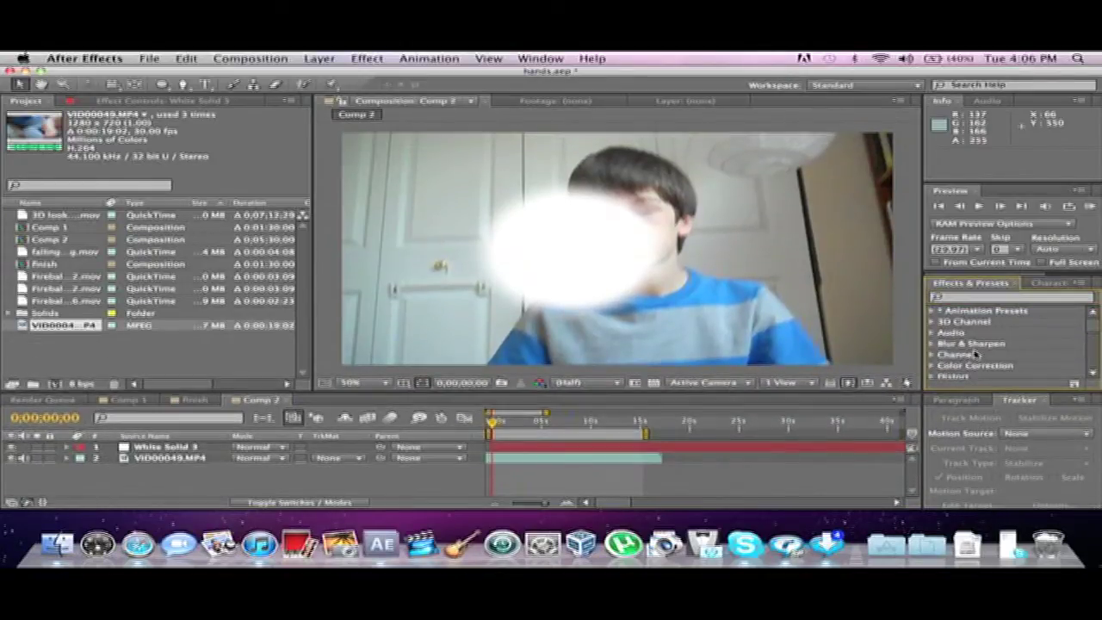
left_click(969, 300)
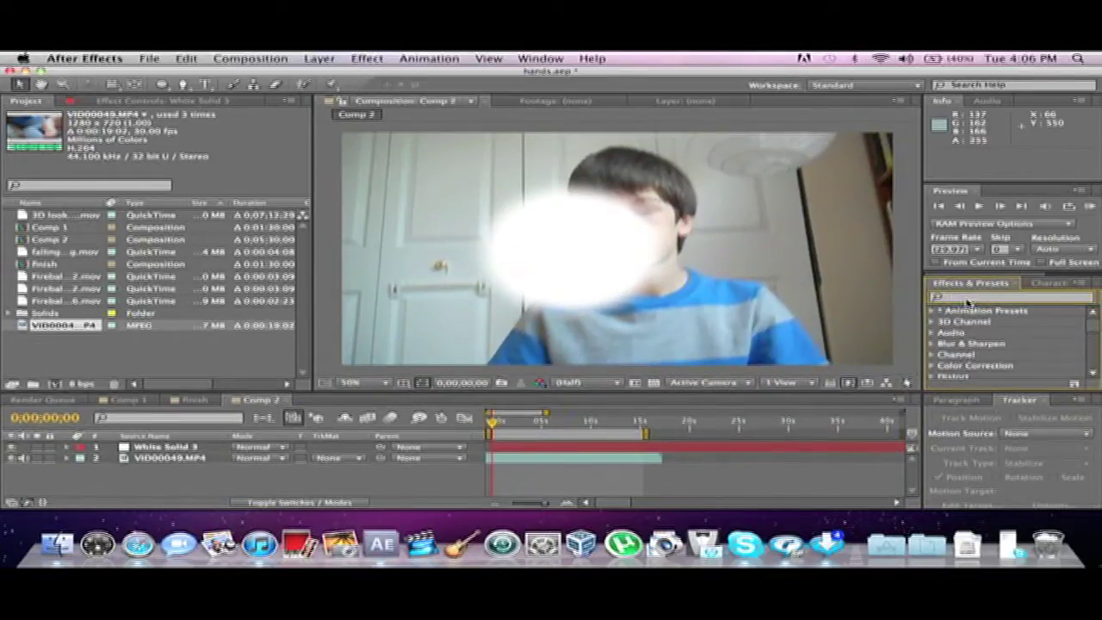
type("noise")
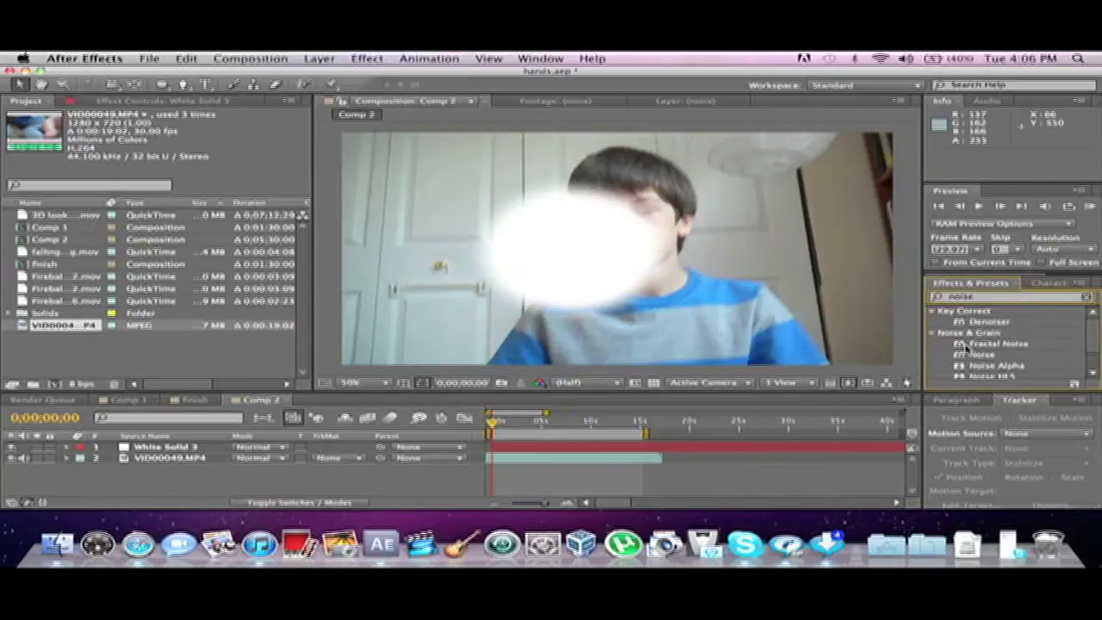
left_click_drag(968, 346, 179, 448)
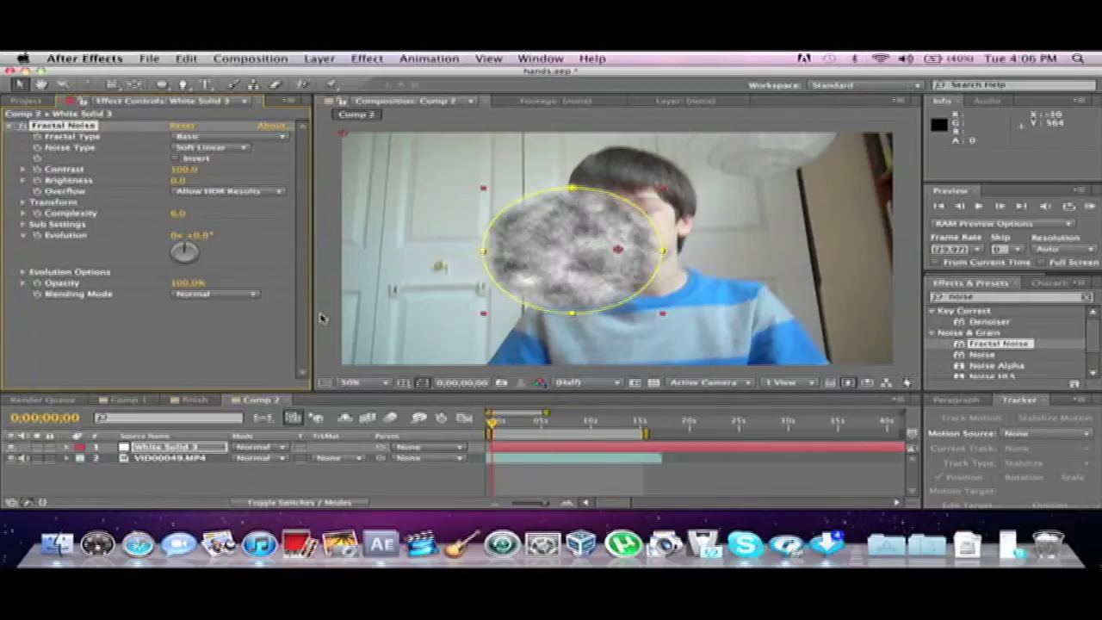
left_click(320, 318)
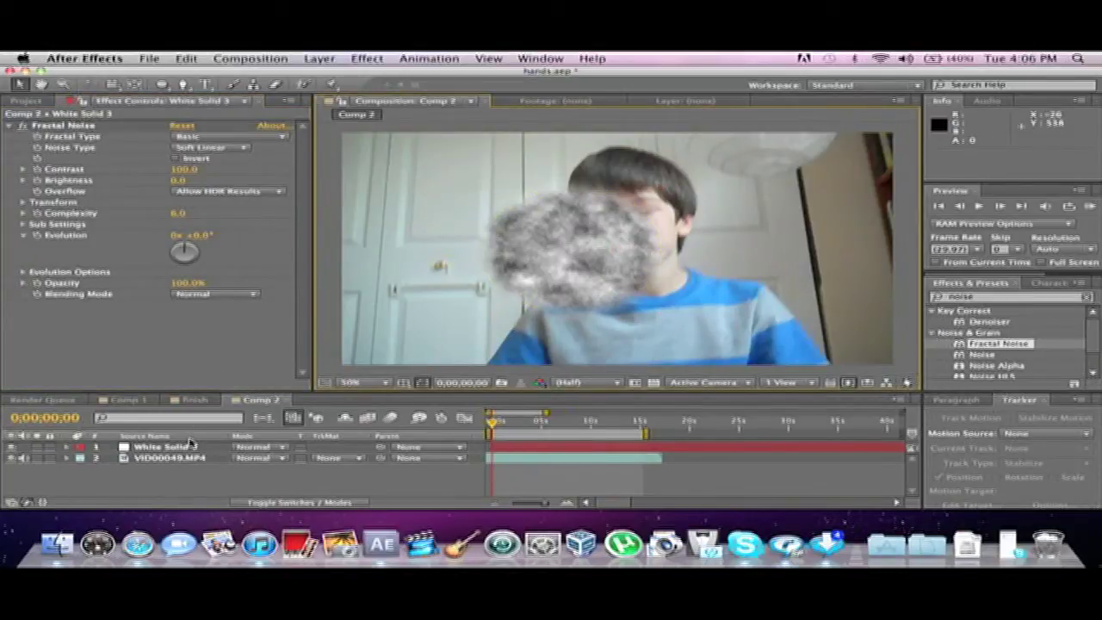
Step: Keyframe the Fractal Noise Evolution from 0x+0.0° at 0;00;00;00 to 8x+1.0° at 0;00;15;07
left_click(191, 446)
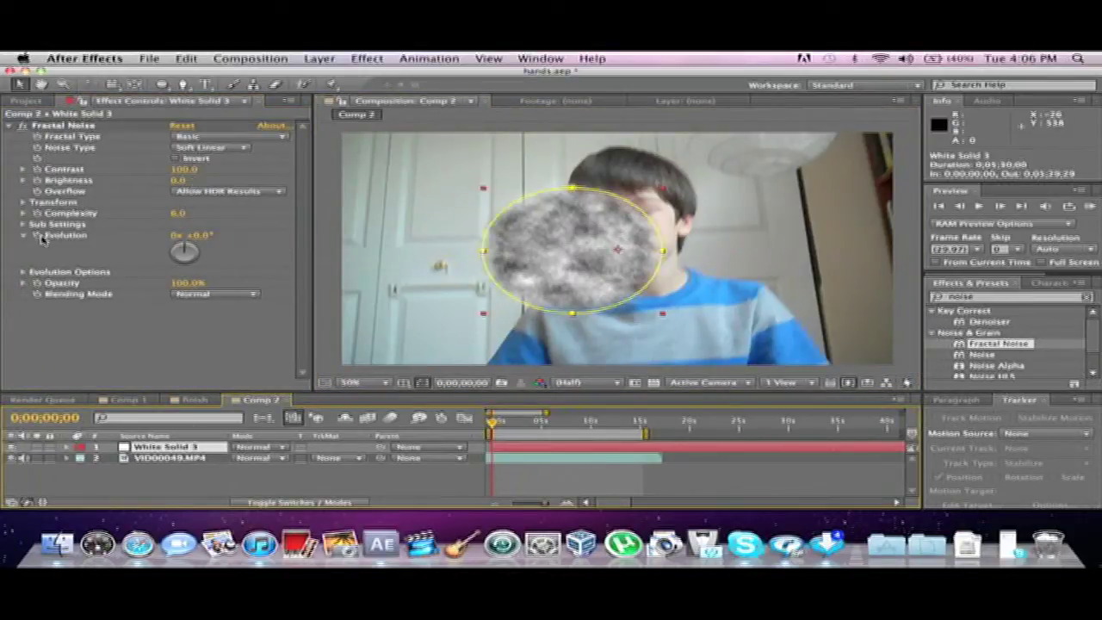
left_click(37, 236)
left_click(639, 421)
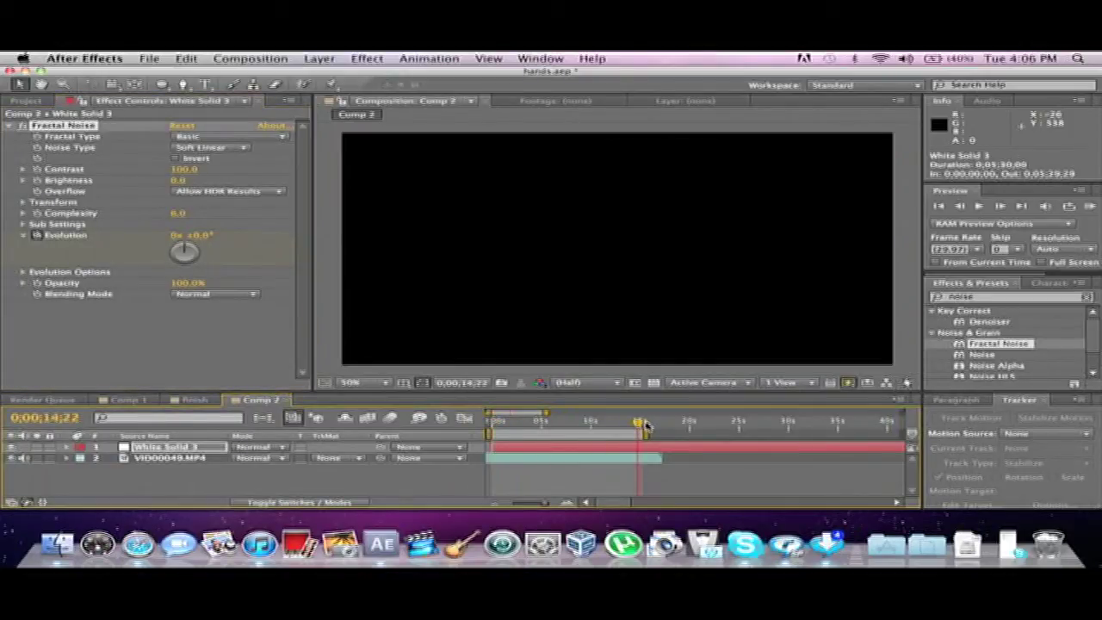
left_click(645, 422)
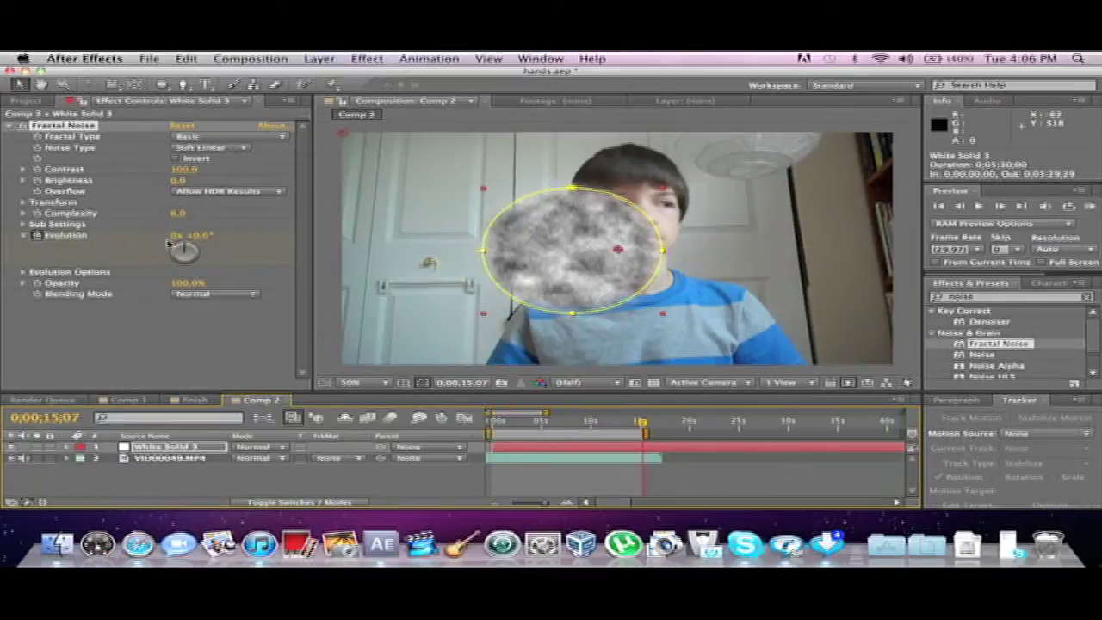
left_click_drag(186, 249, 112, 284)
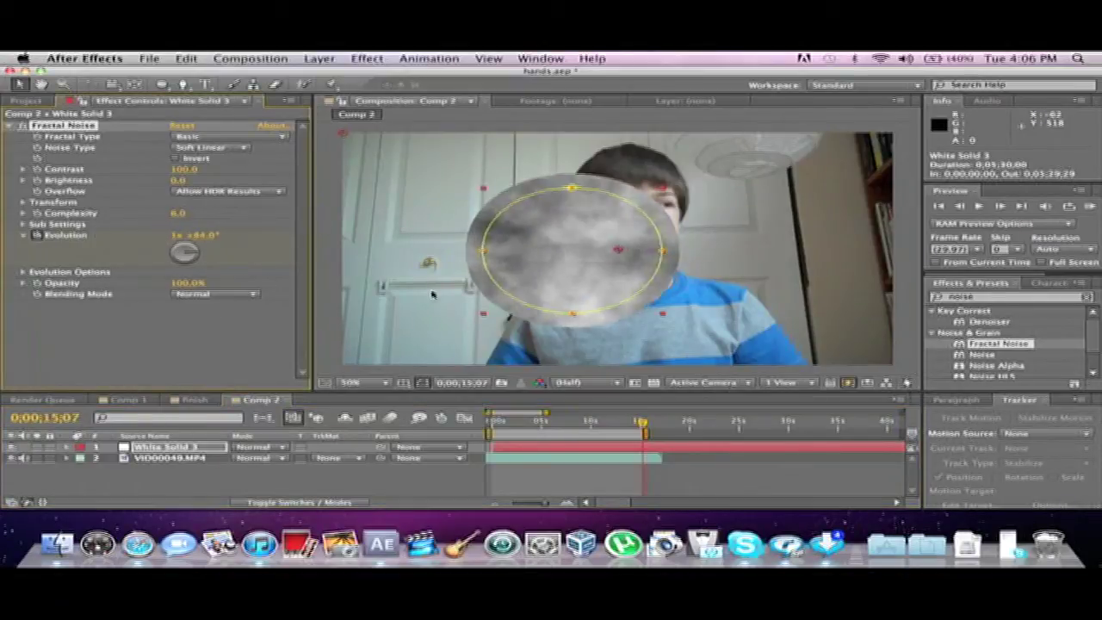
left_click_drag(432, 294, 195, 203)
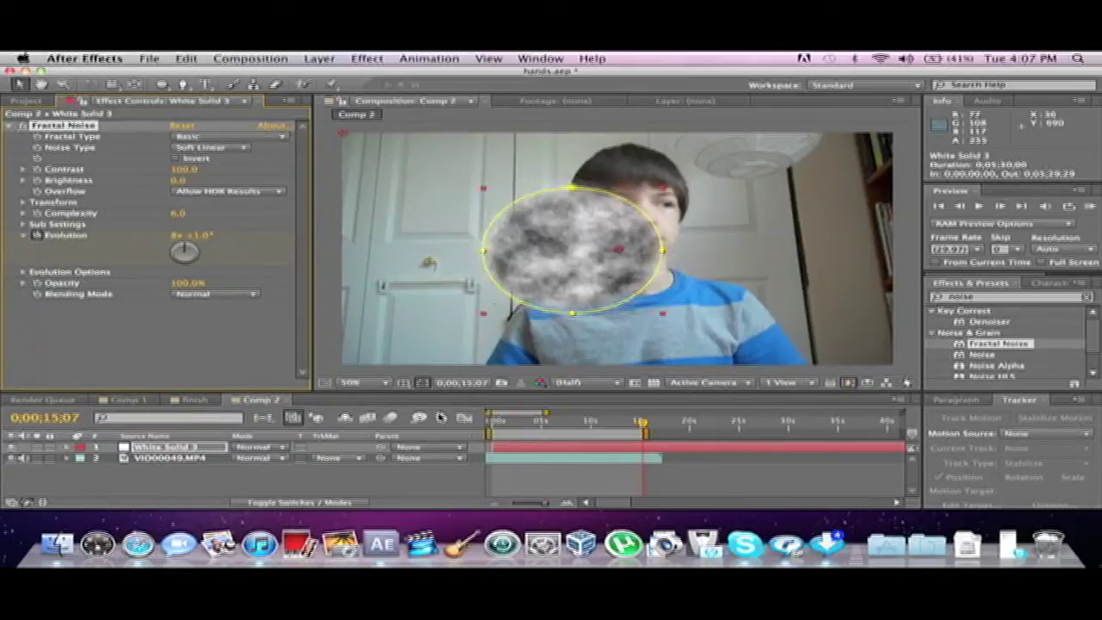
Step: Preview the evolving noise over the footage from the start twice, returning to 0;00;00;00 after playback
left_click(498, 423)
left_click_drag(498, 423, 490, 423)
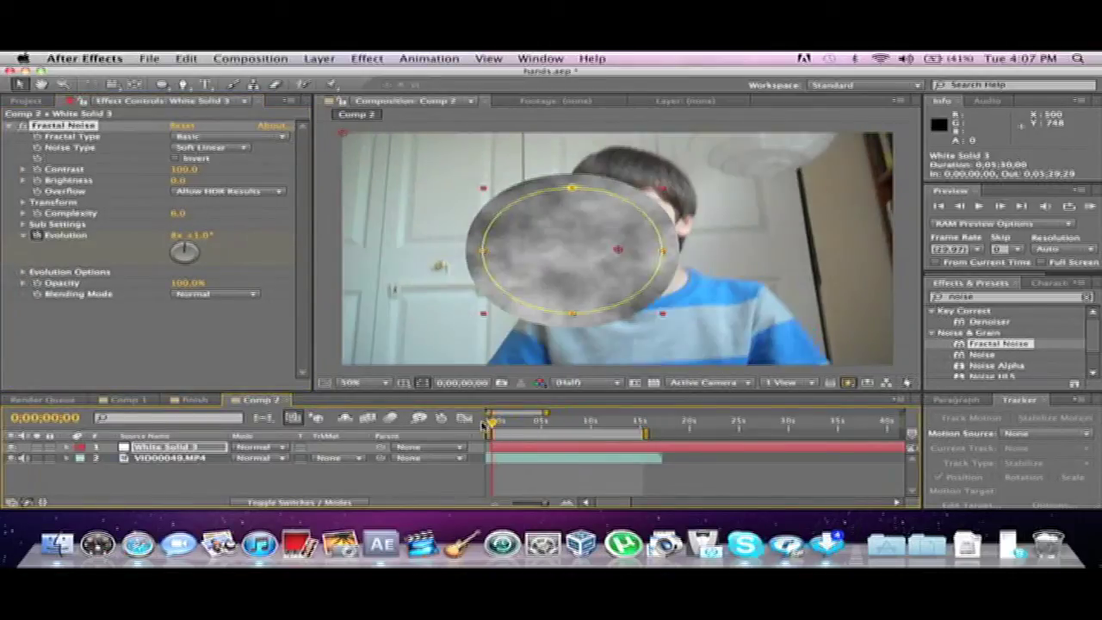
left_click(328, 333)
key("space")
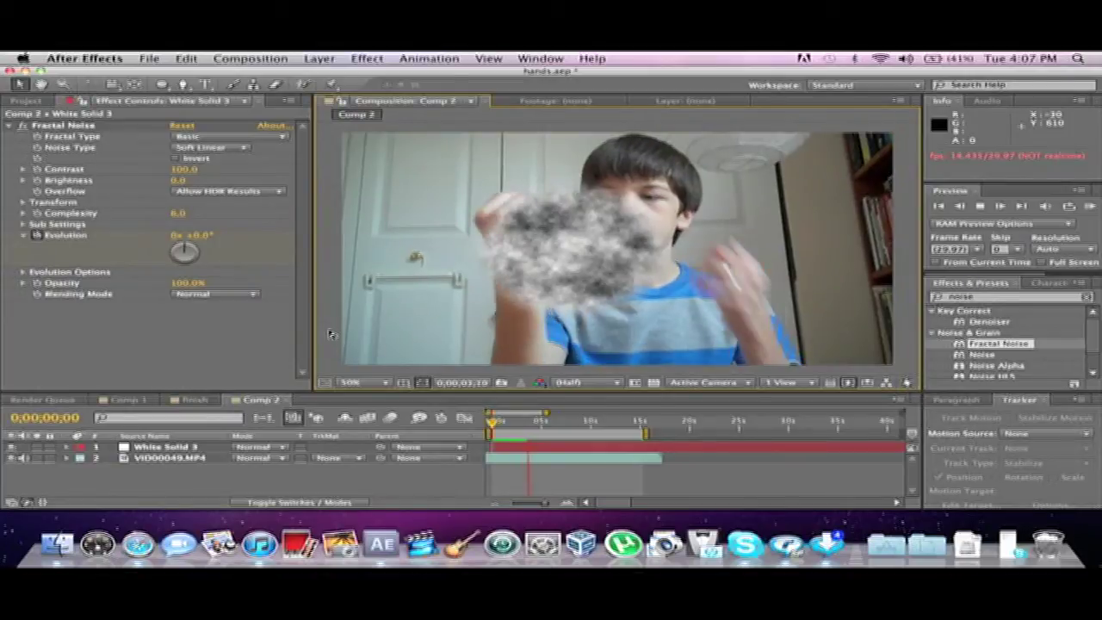
key("space")
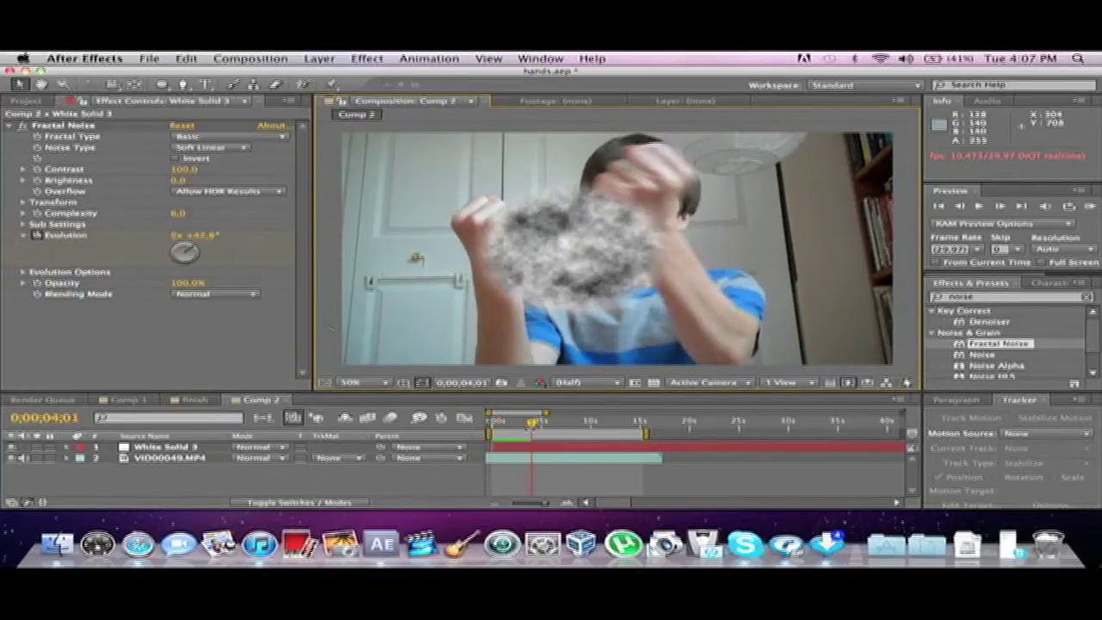
left_click_drag(531, 423, 422, 420)
key("space")
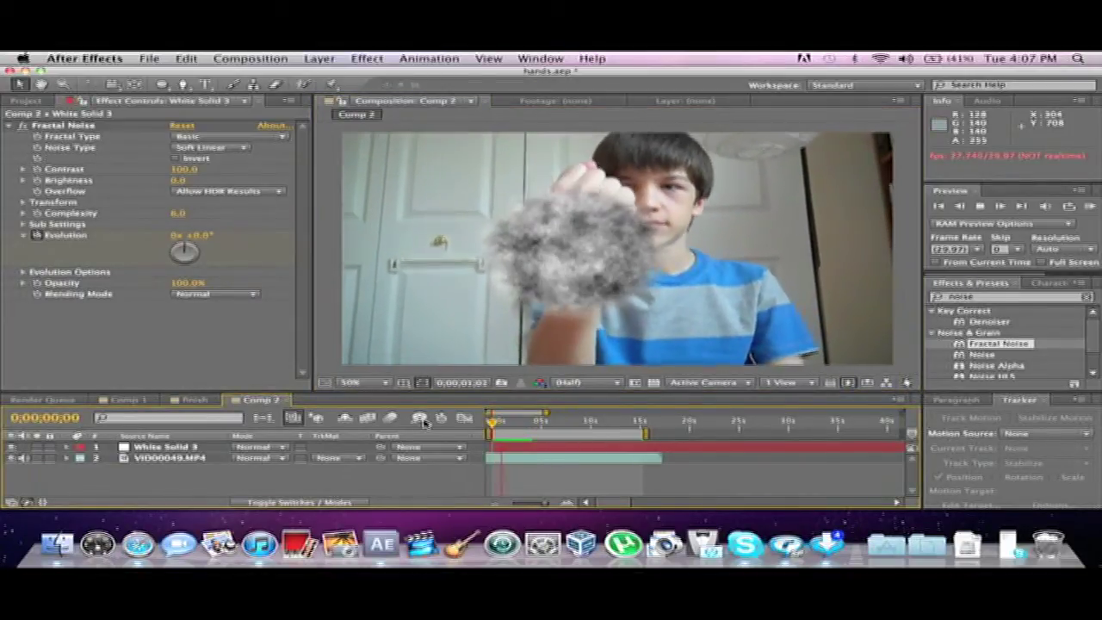
key("space")
left_click_drag(508, 422, 493, 423)
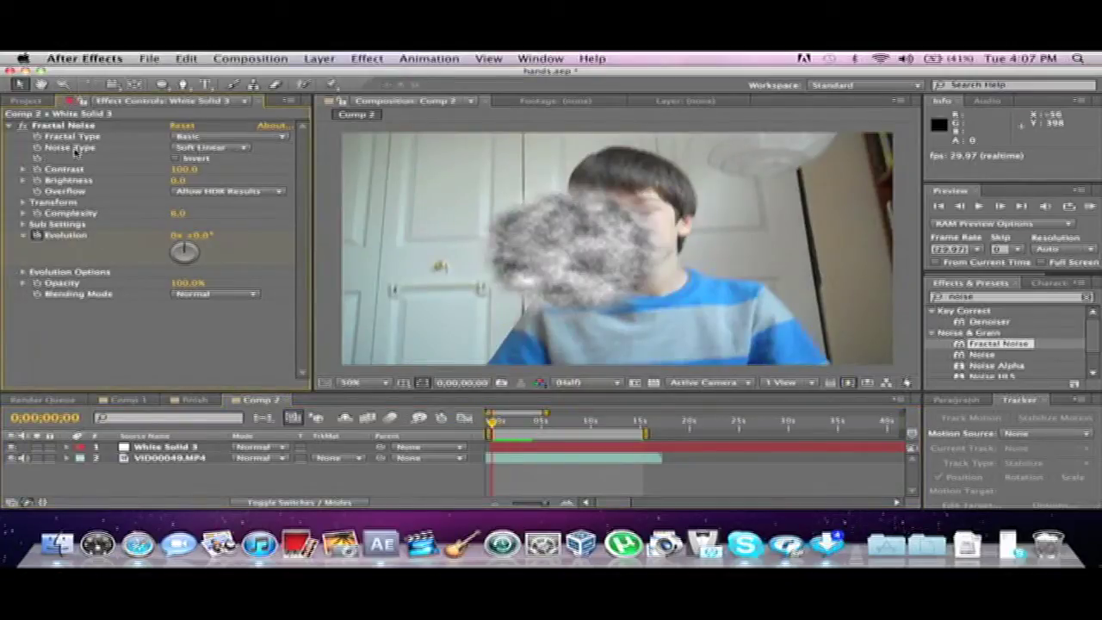
Step: Collapse the Fractal Noise settings and apply the Color Key keying effect to the White Solid 3 layer
left_click(11, 126)
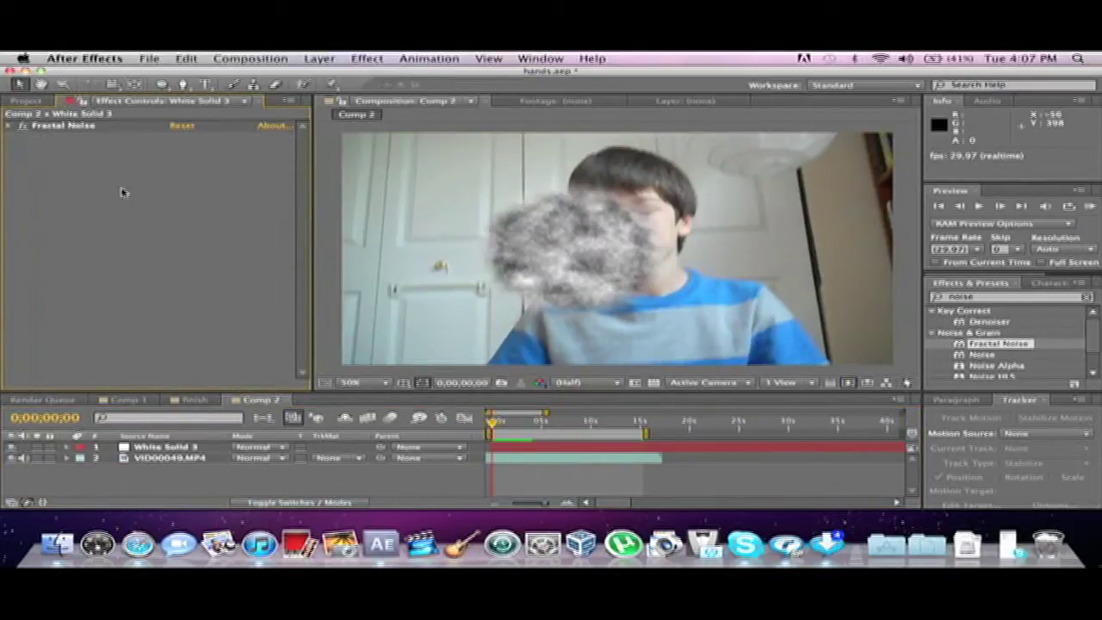
left_click(366, 59)
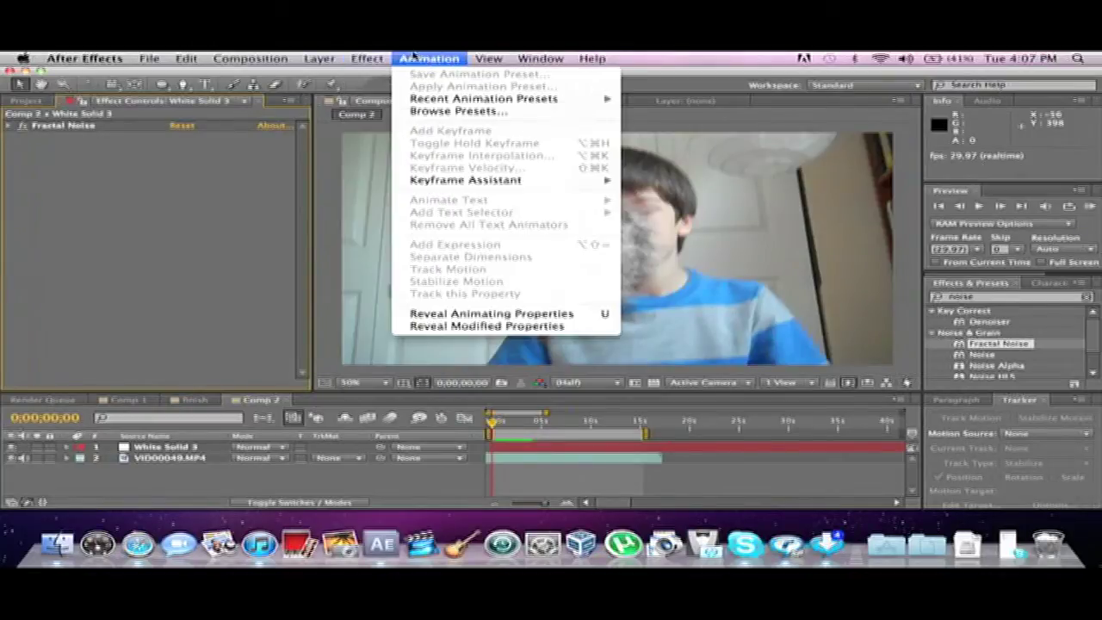
left_click(200, 447)
left_click(197, 448)
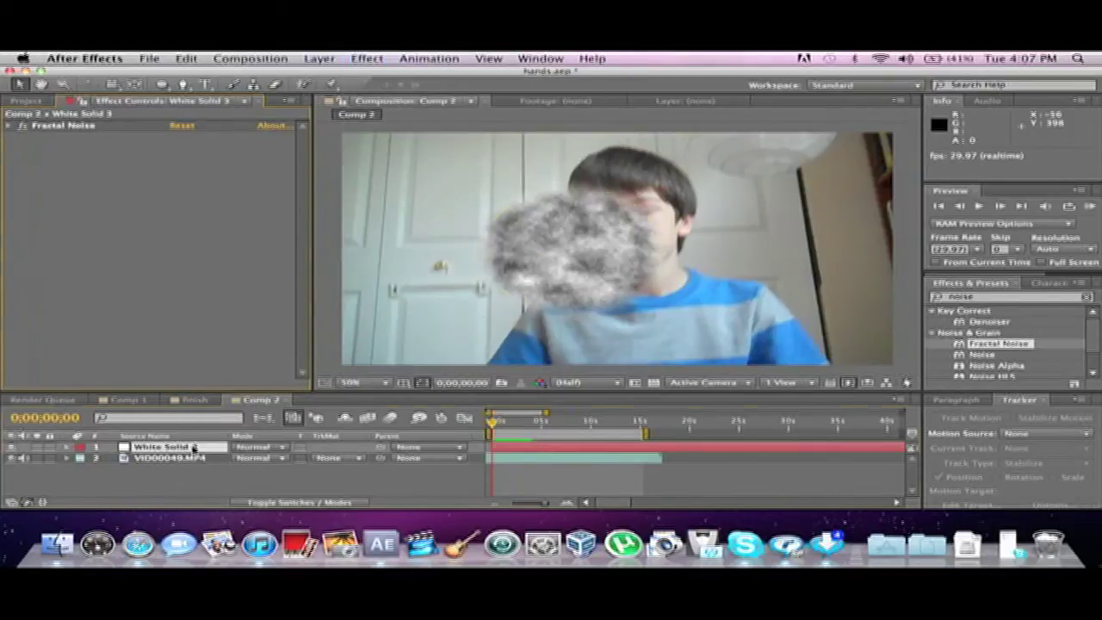
left_click(367, 59)
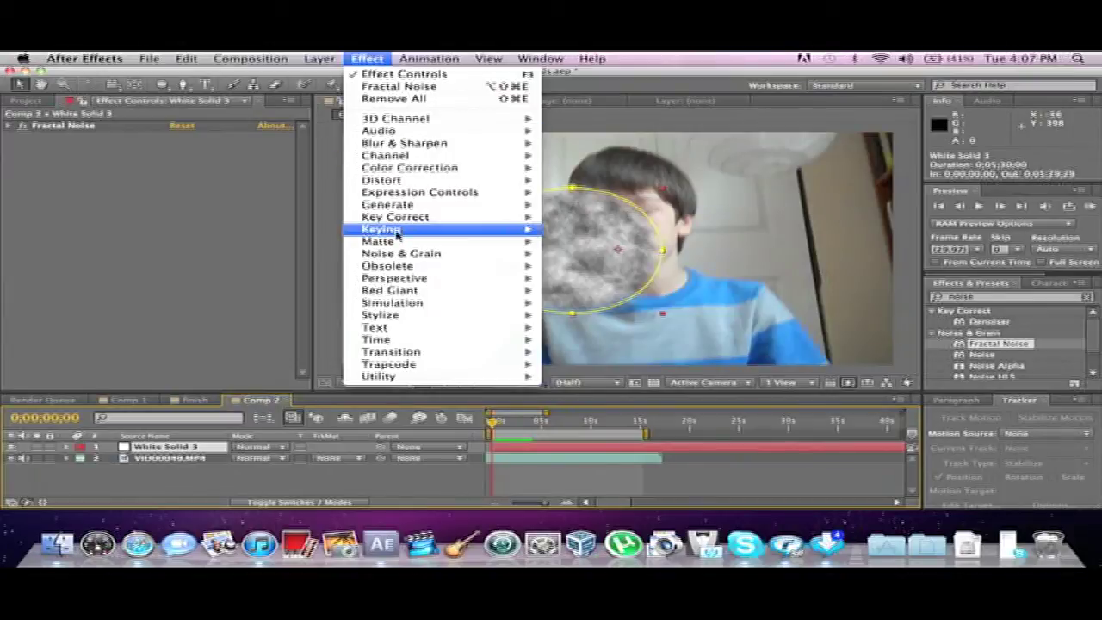
mouse_move(417, 233)
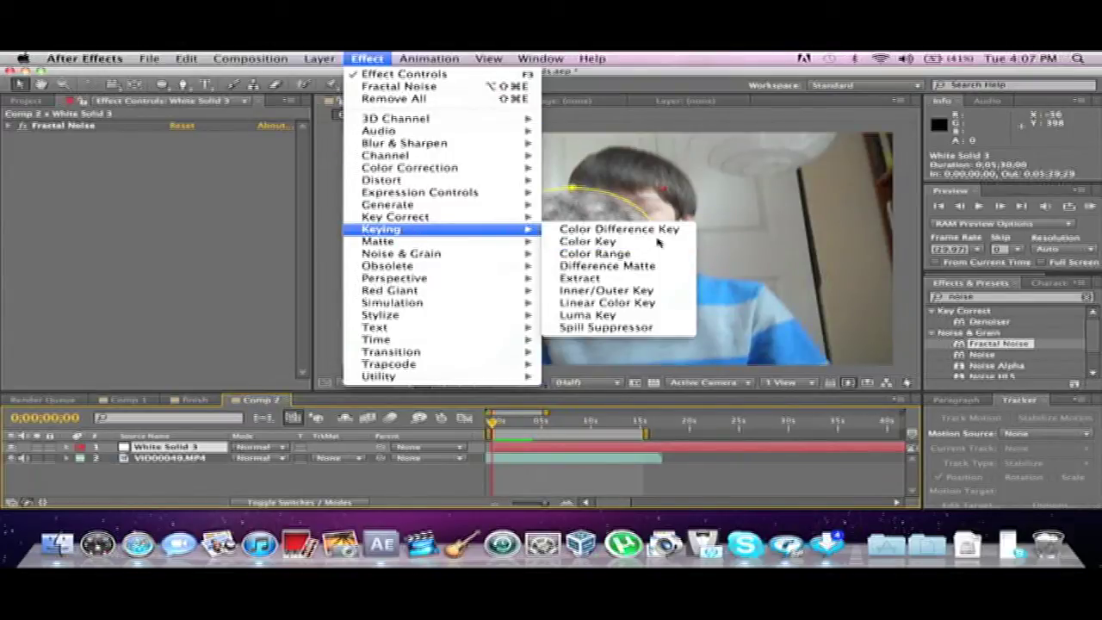
left_click(588, 241)
Step: Set the Color Key's key color to black (000000)
left_click(177, 148)
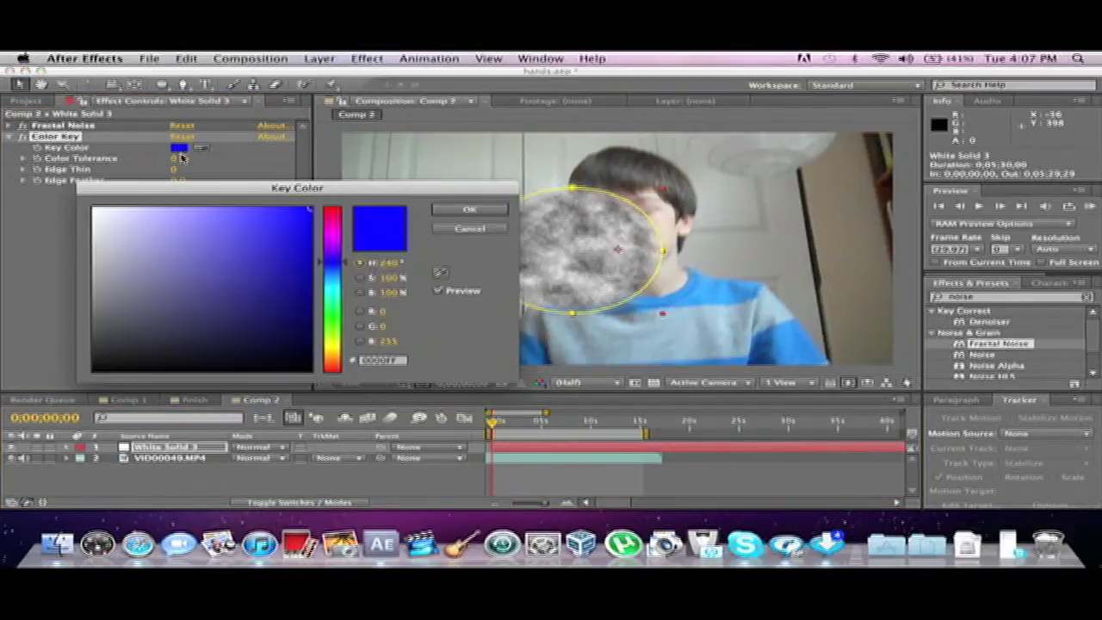
mouse_move(181, 258)
left_mouse_down()
mouse_move(227, 482)
mouse_move(477, 527)
left_mouse_up()
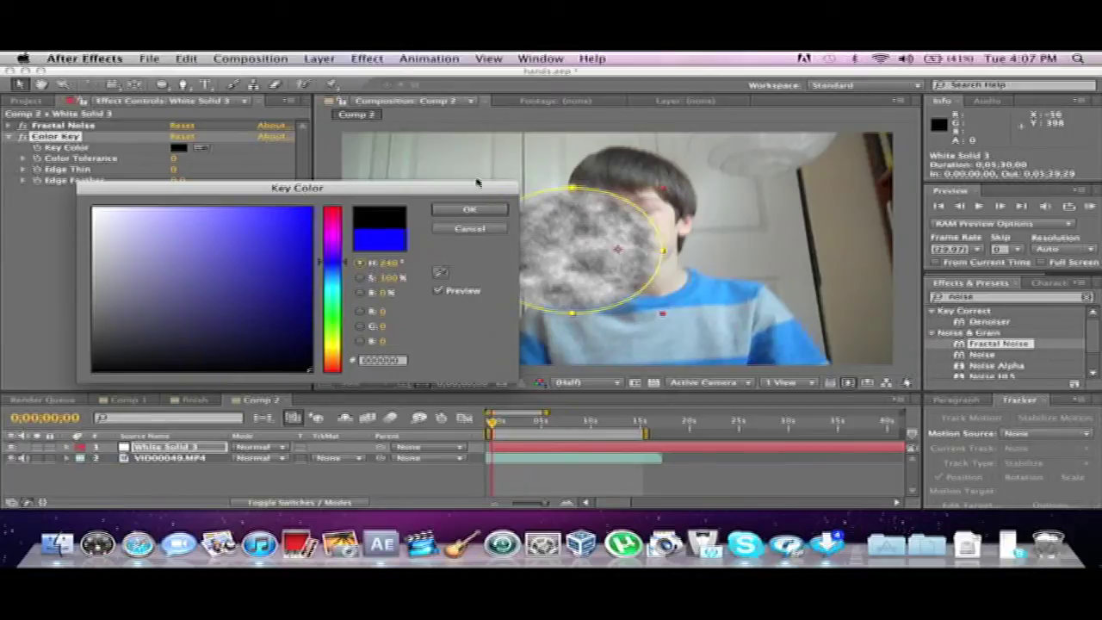
left_click(472, 213)
left_click(469, 211)
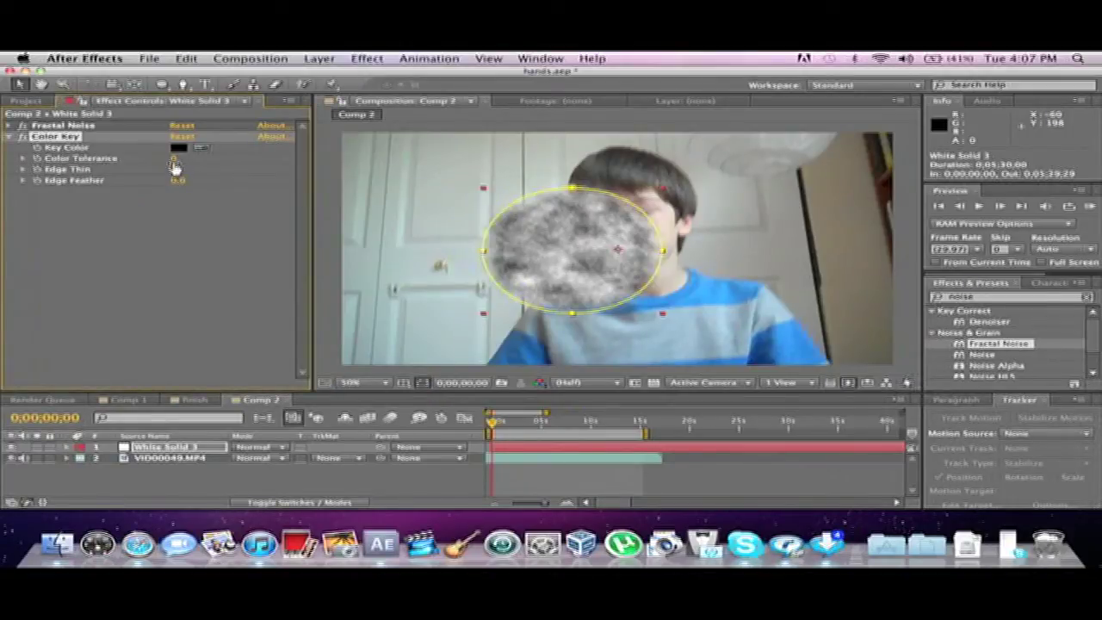
Step: Set the Color Key's Color Tolerance to 197 and Edge Feather to 4.5, and preview the keyed noise from the start
left_click_drag(176, 160, 320, 162)
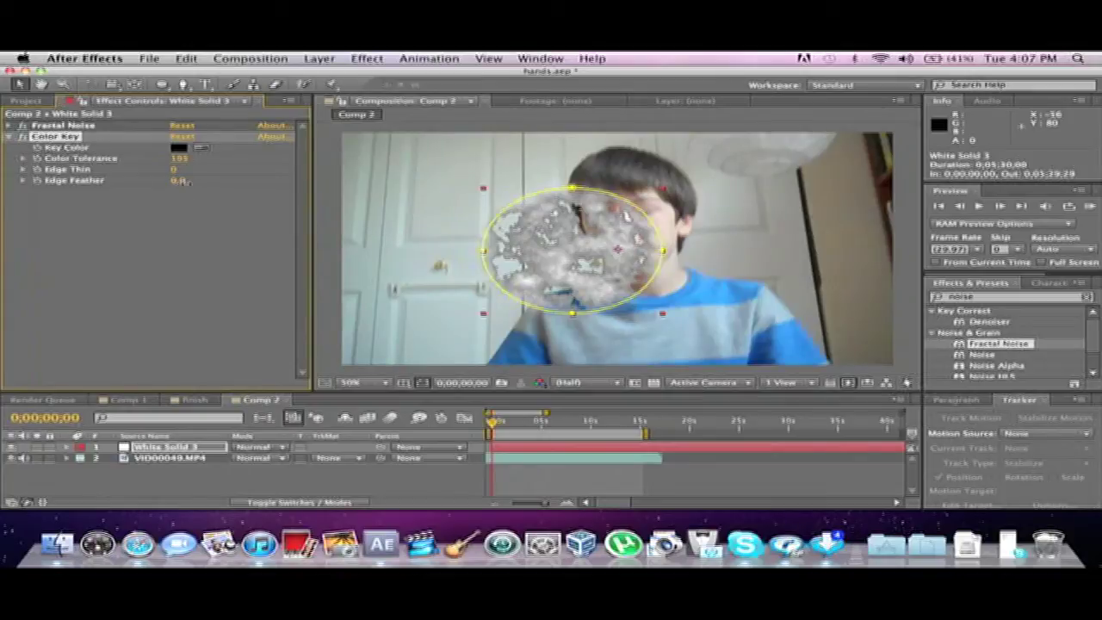
left_click_drag(186, 183, 192, 161)
key("space")
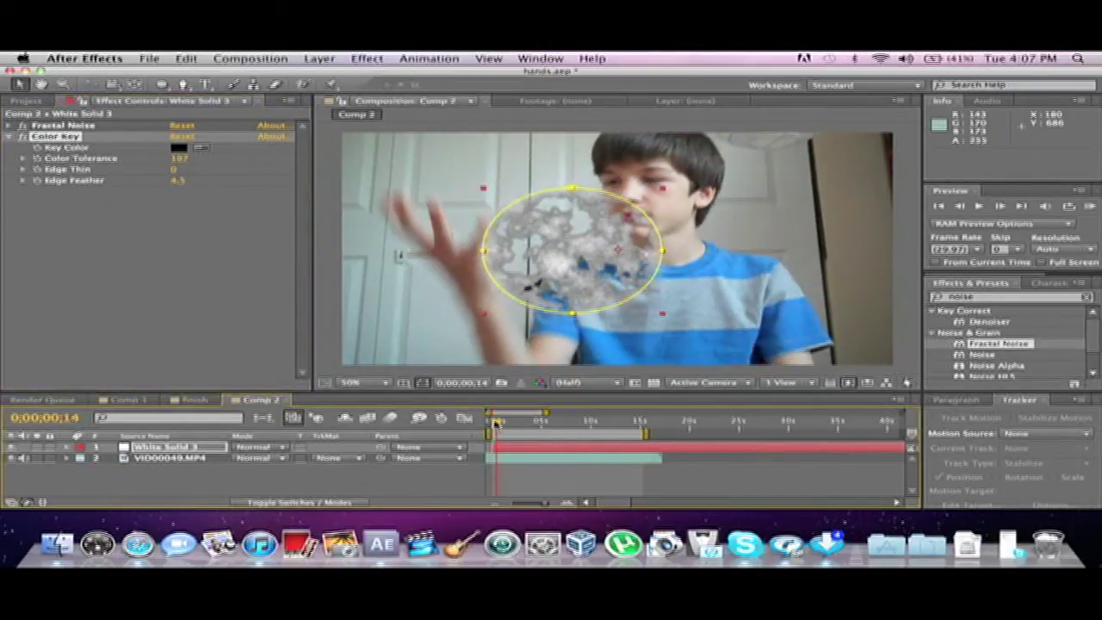
left_click(492, 422)
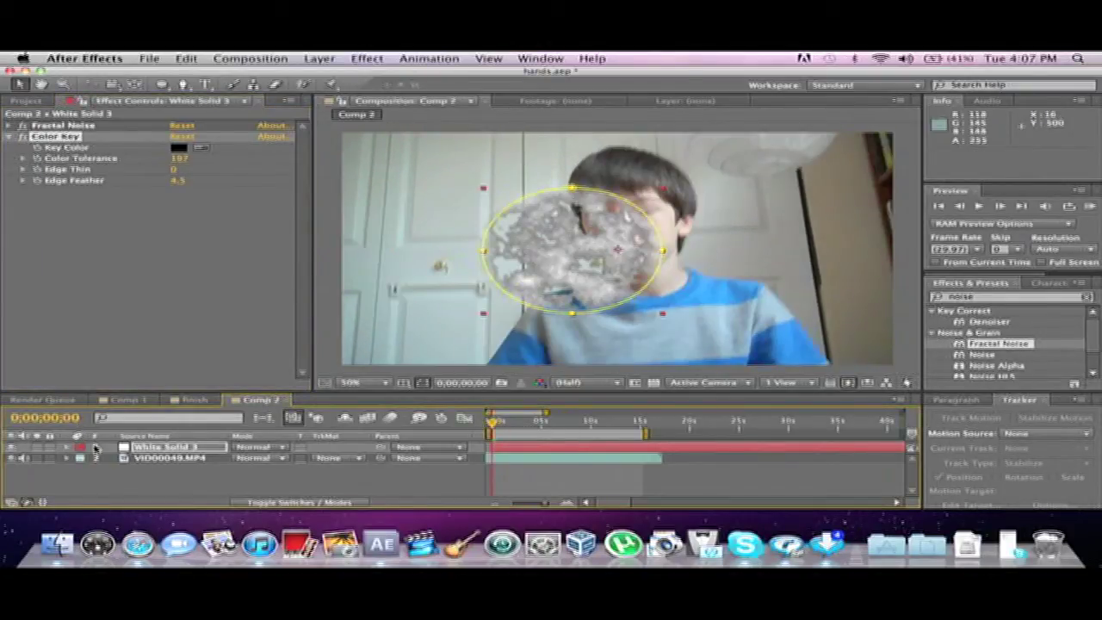
Step: Lower the White Solid 3 layer's opacity to about 79% and collapse its properties
left_click(68, 447)
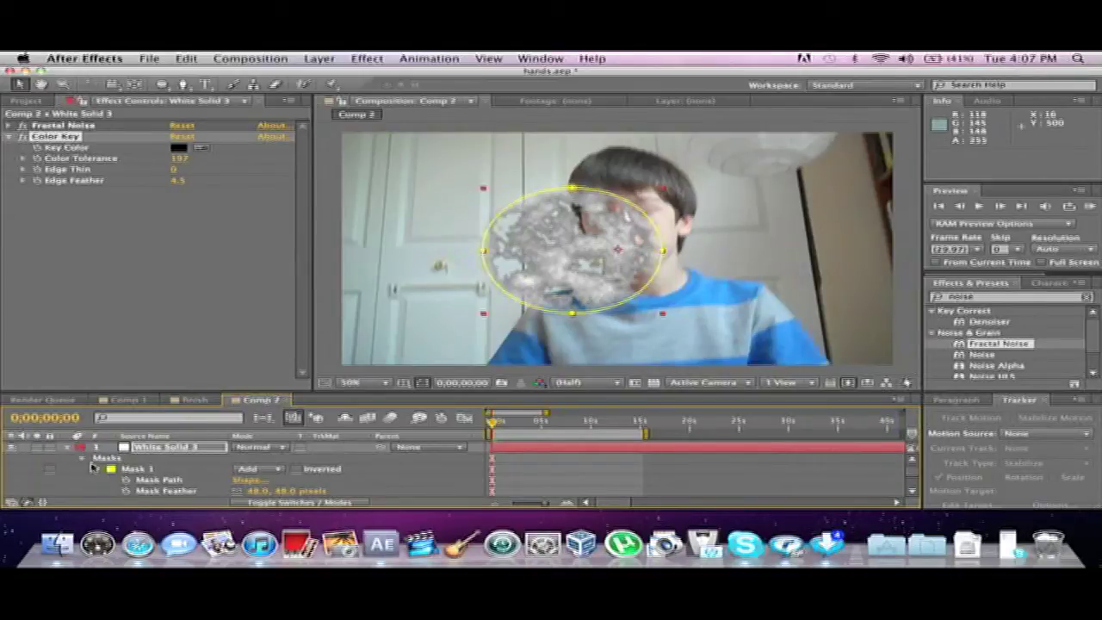
left_click(84, 459)
left_click(80, 481)
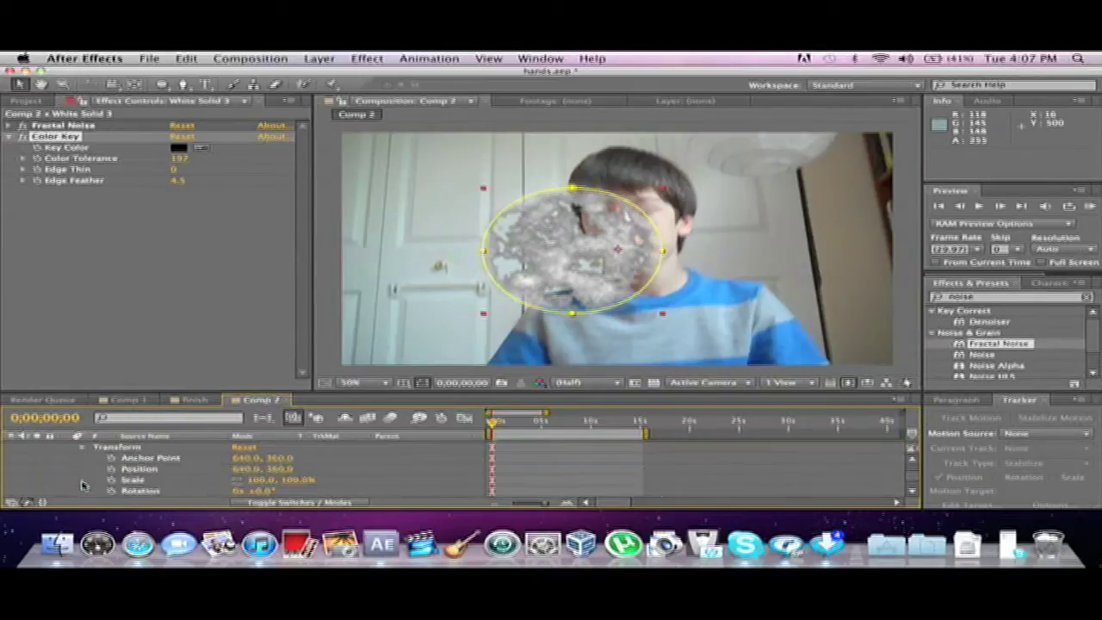
scroll(215, 476, "down", 2)
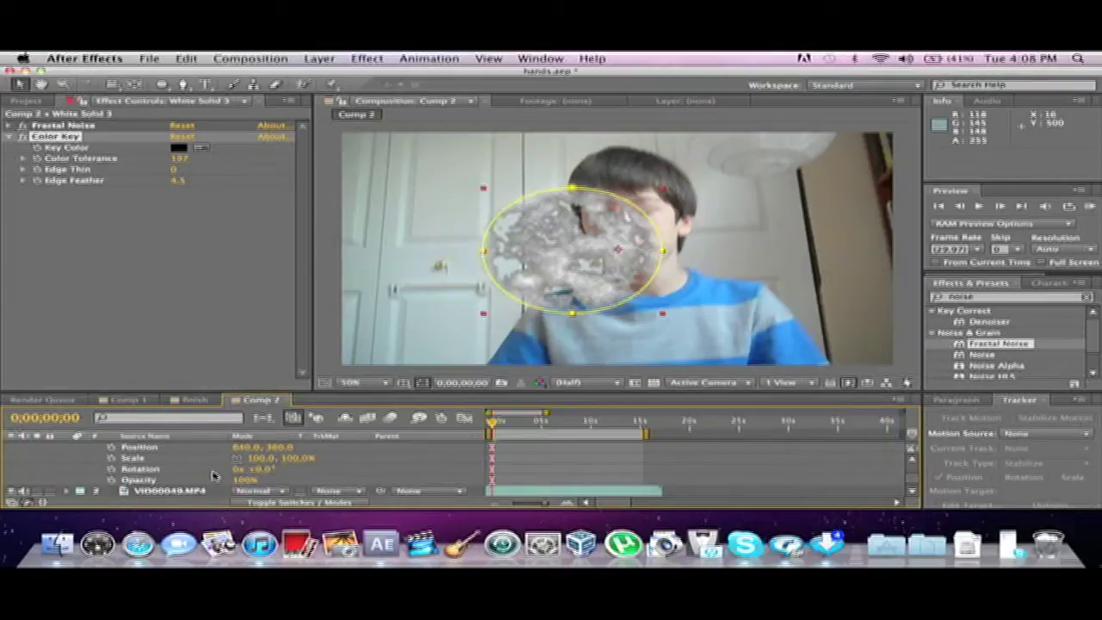
left_click_drag(245, 480, 207, 483)
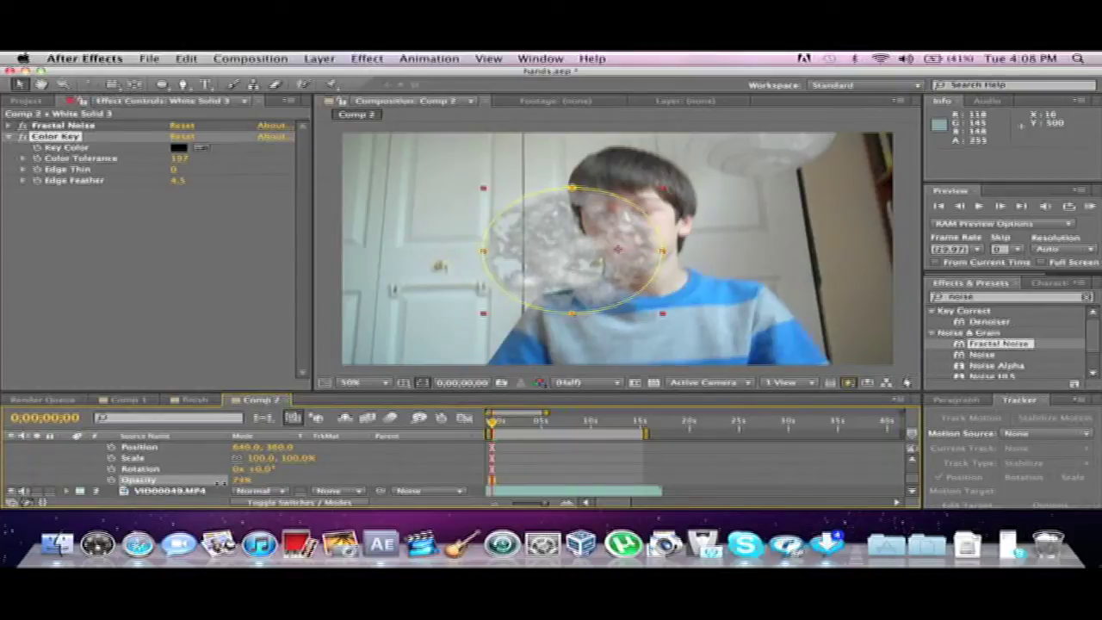
left_click_drag(221, 483, 222, 484)
scroll(202, 479, "up", 5)
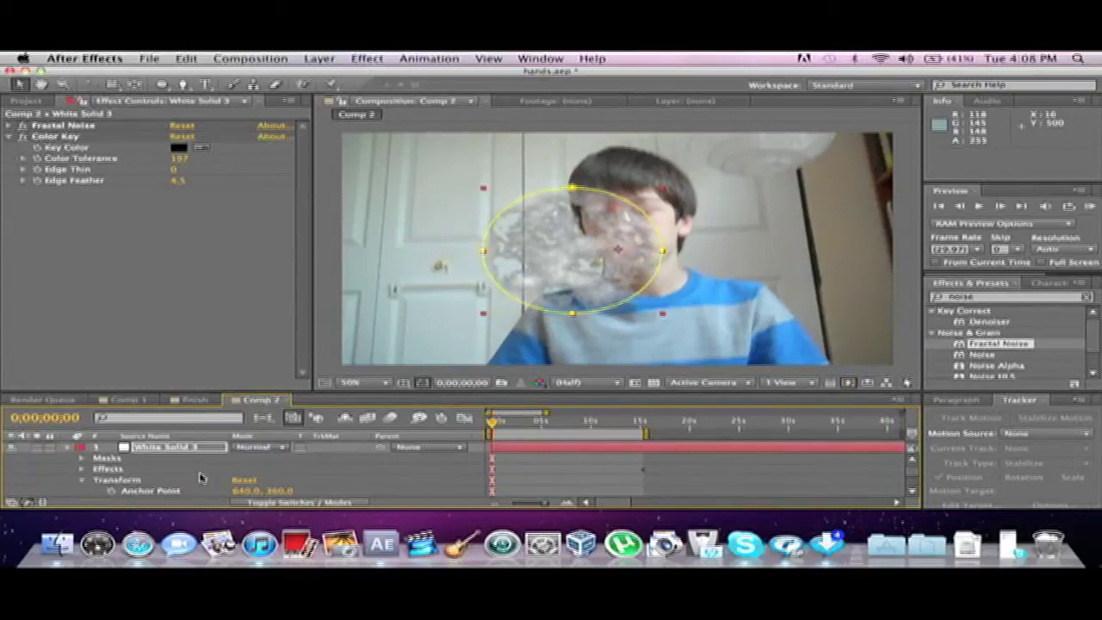
left_click(71, 449)
left_click(66, 448)
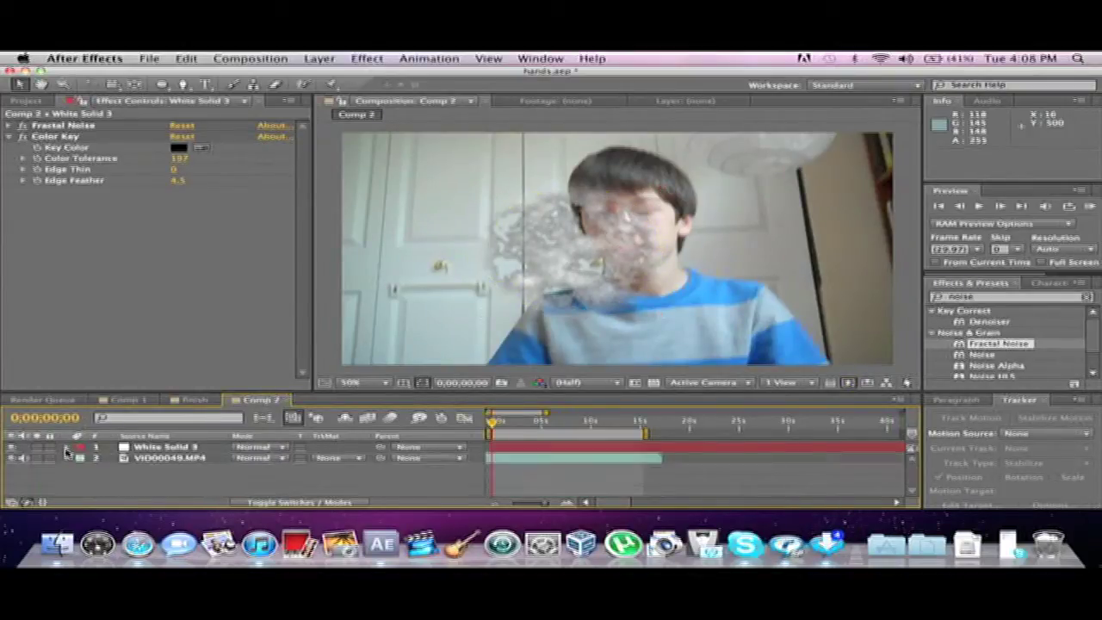
Step: Preview the semi-transparent noise over the footage, return to 0;00;00;00 and collapse the Color Key settings
key("space")
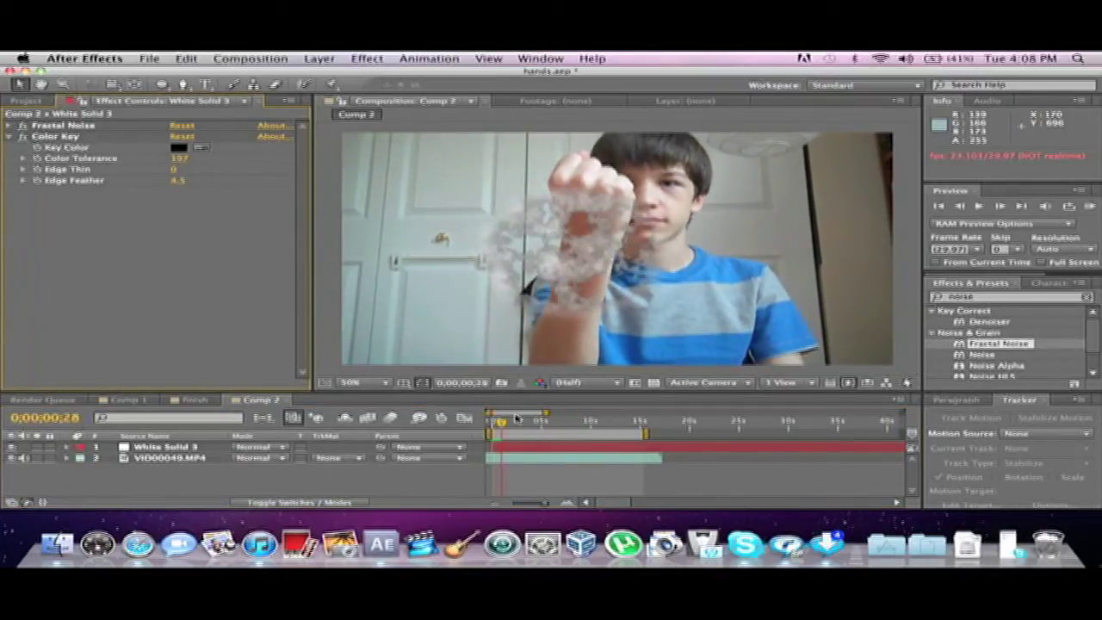
key("space")
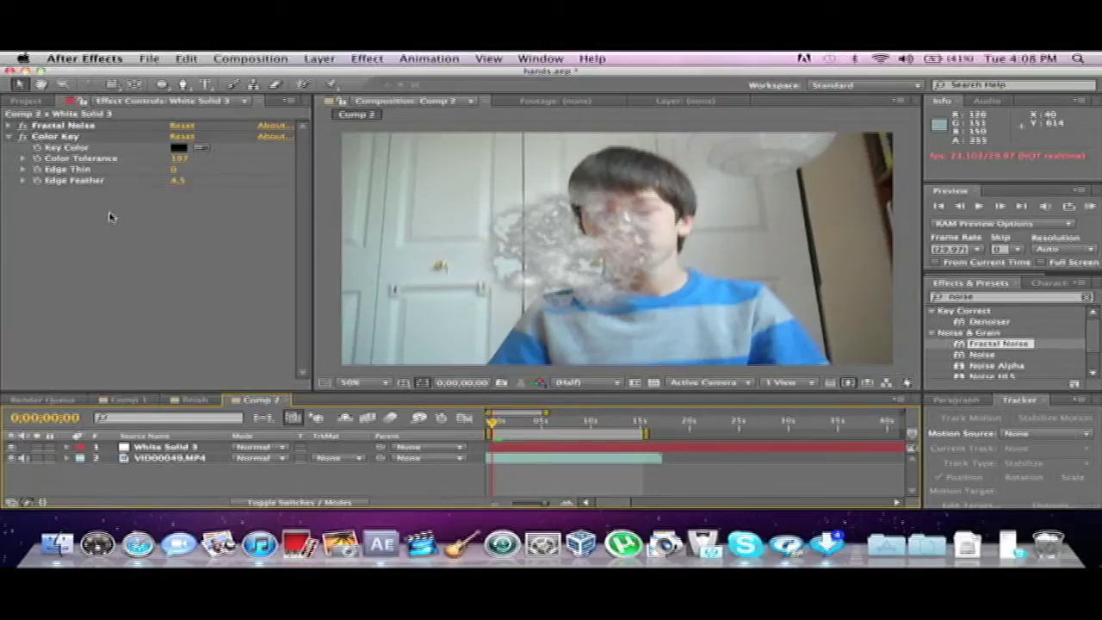
left_click(9, 137)
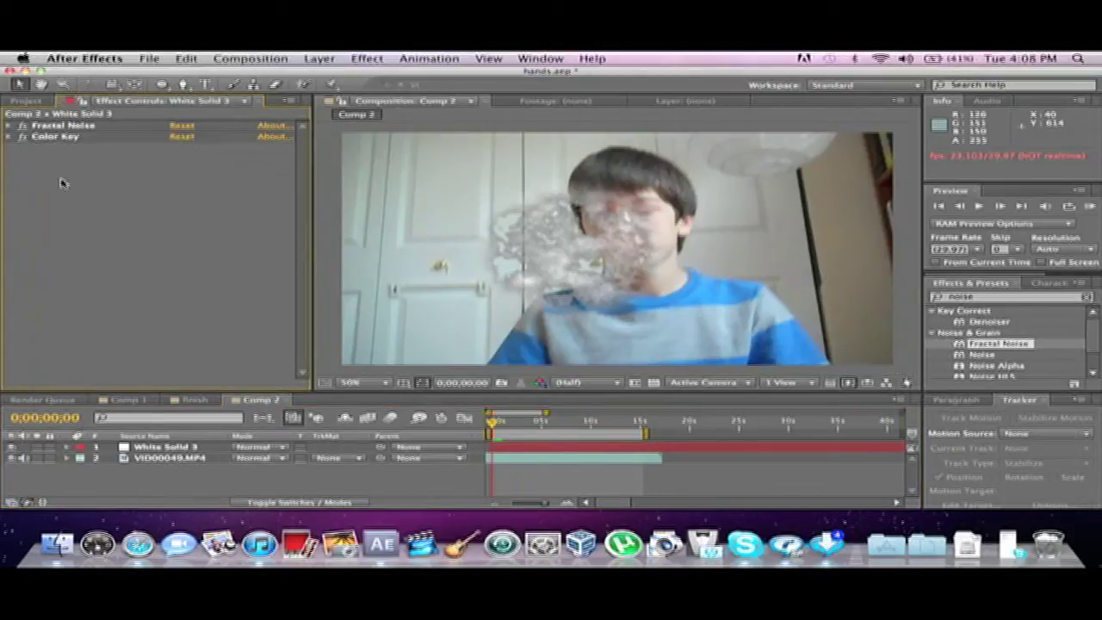
Step: Apply the Levels color correction effect to the White Solid 3 layer
left_click(180, 446)
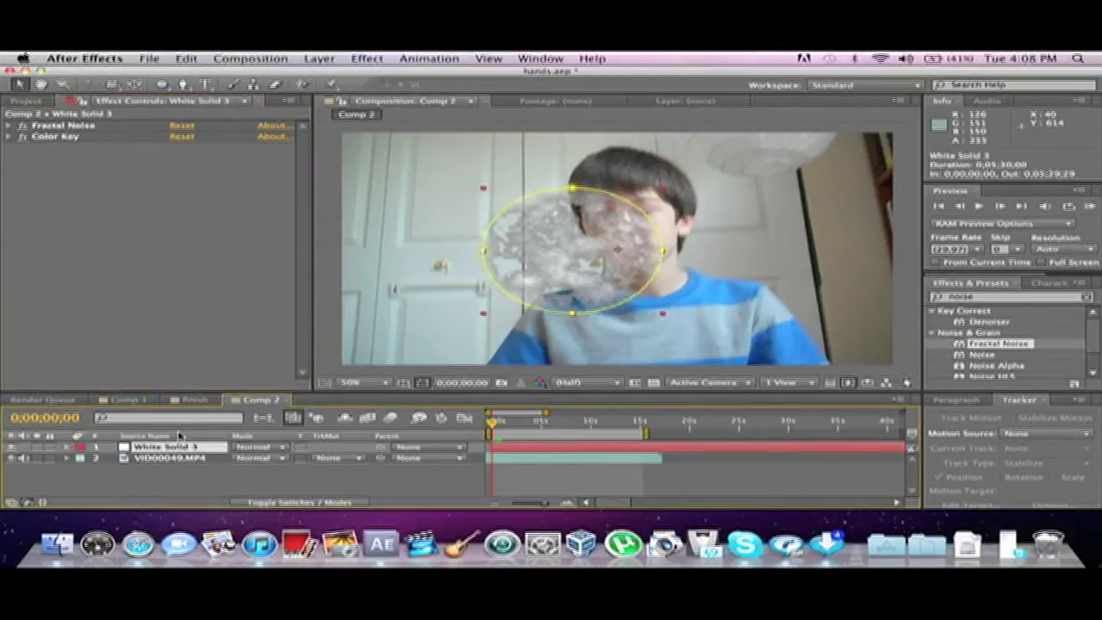
left_click(366, 58)
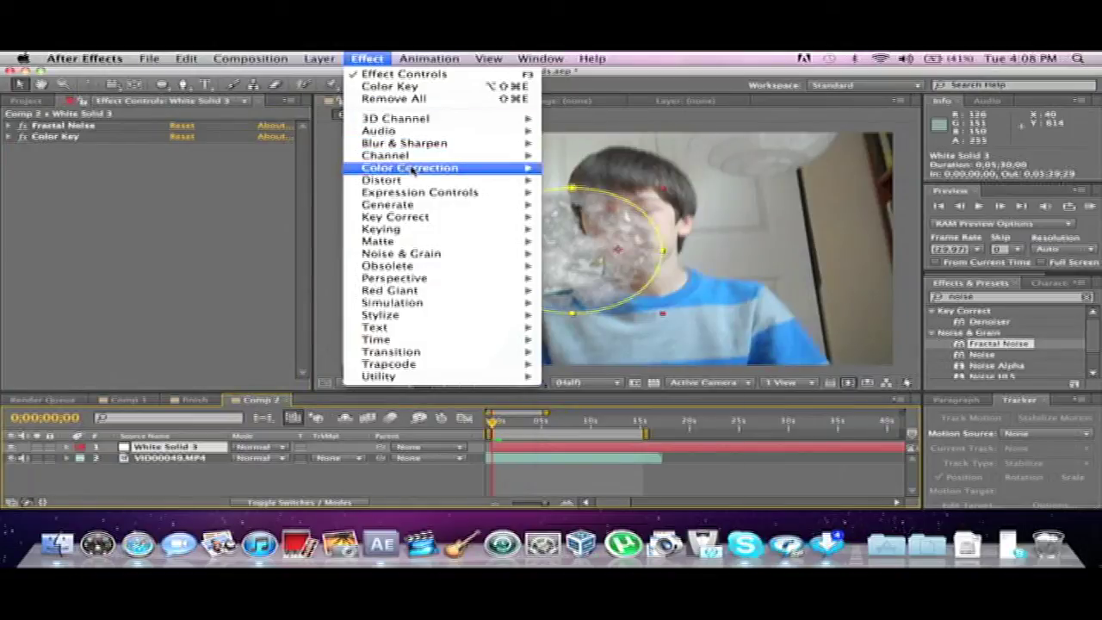
mouse_move(412, 171)
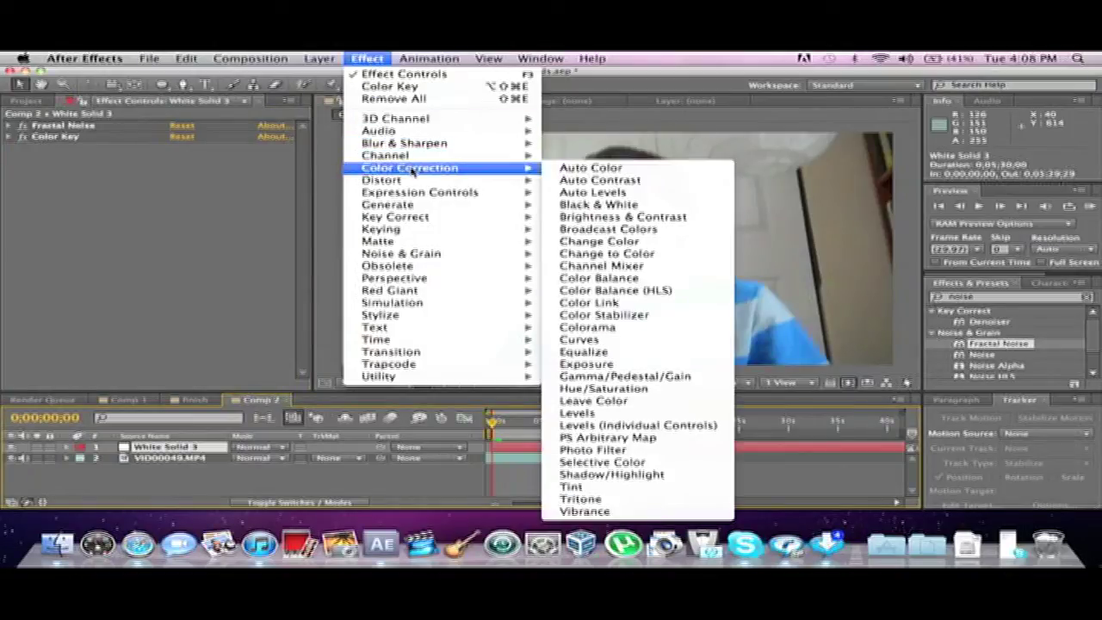
left_click(637, 401)
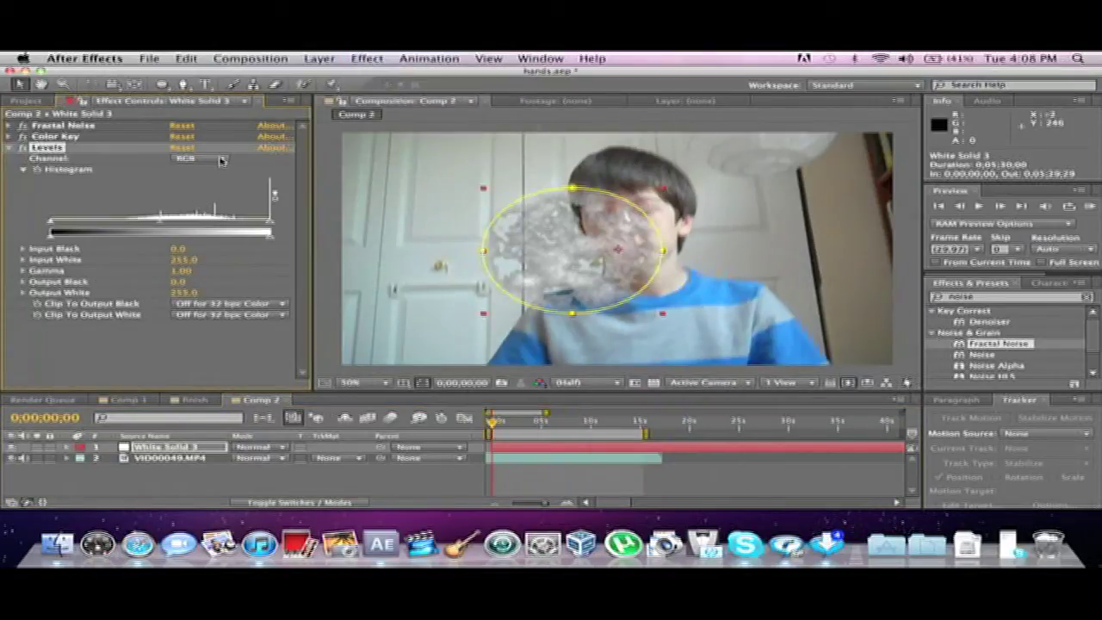
Step: In Levels, set Red Input White to 154 and lower Blue Input White to tint the noise violet, then collapse the effect
left_click(222, 161)
left_click(221, 184)
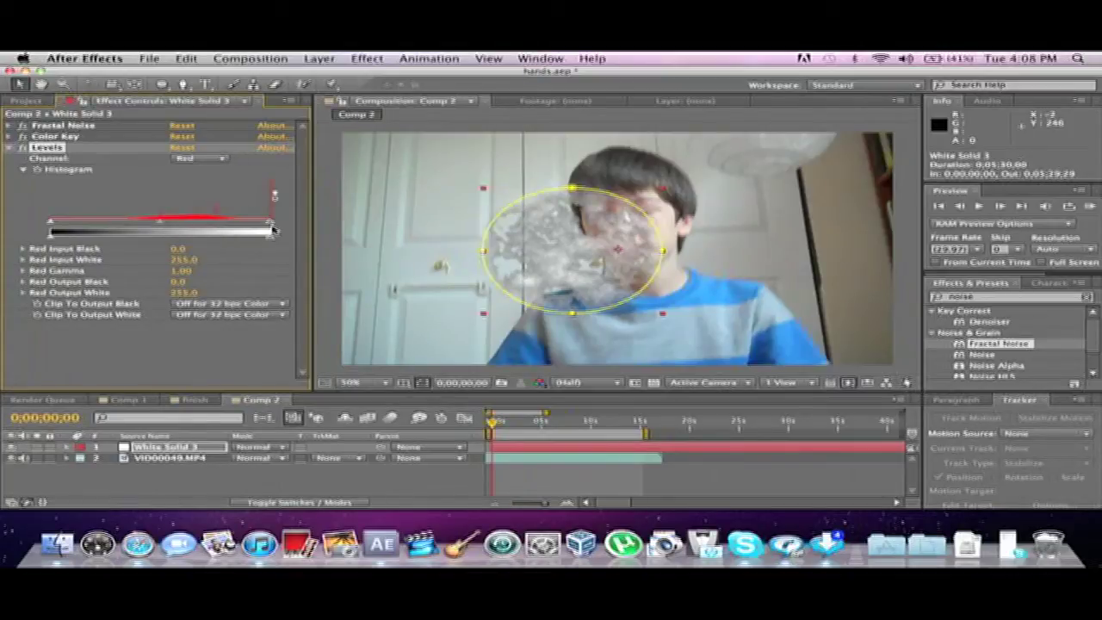
left_click_drag(270, 223, 185, 215)
left_click(224, 160)
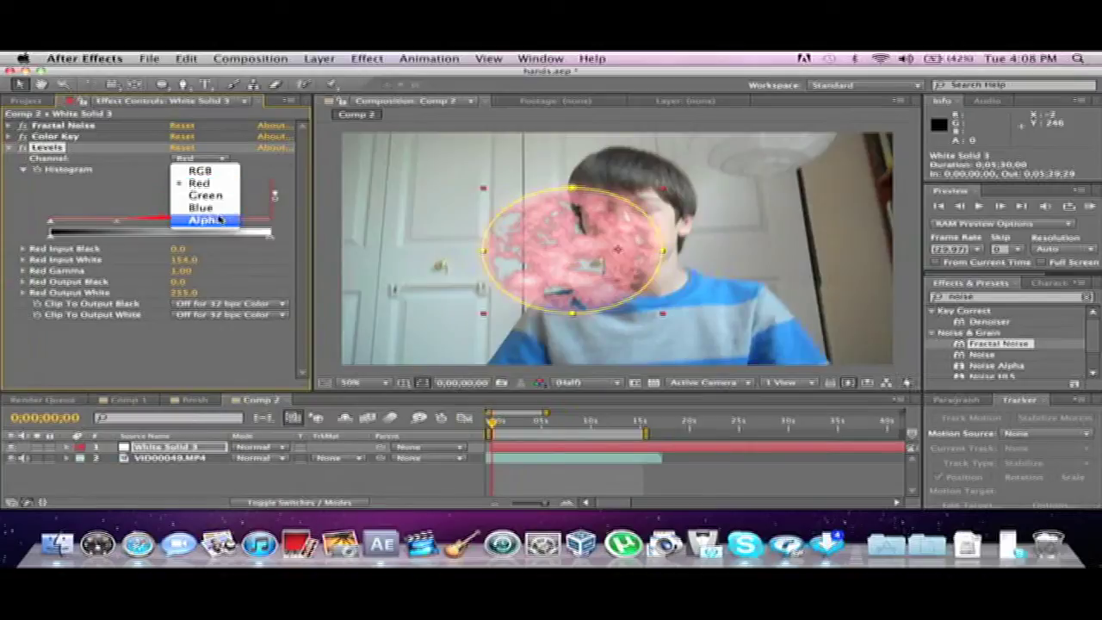
left_click(221, 208)
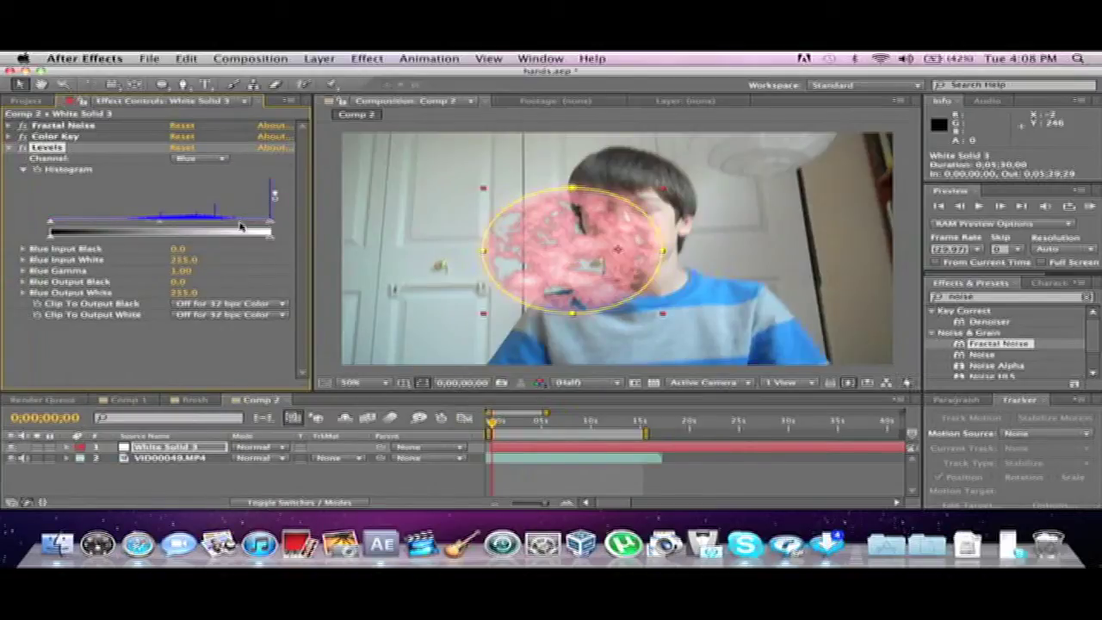
left_click_drag(242, 226, 159, 243)
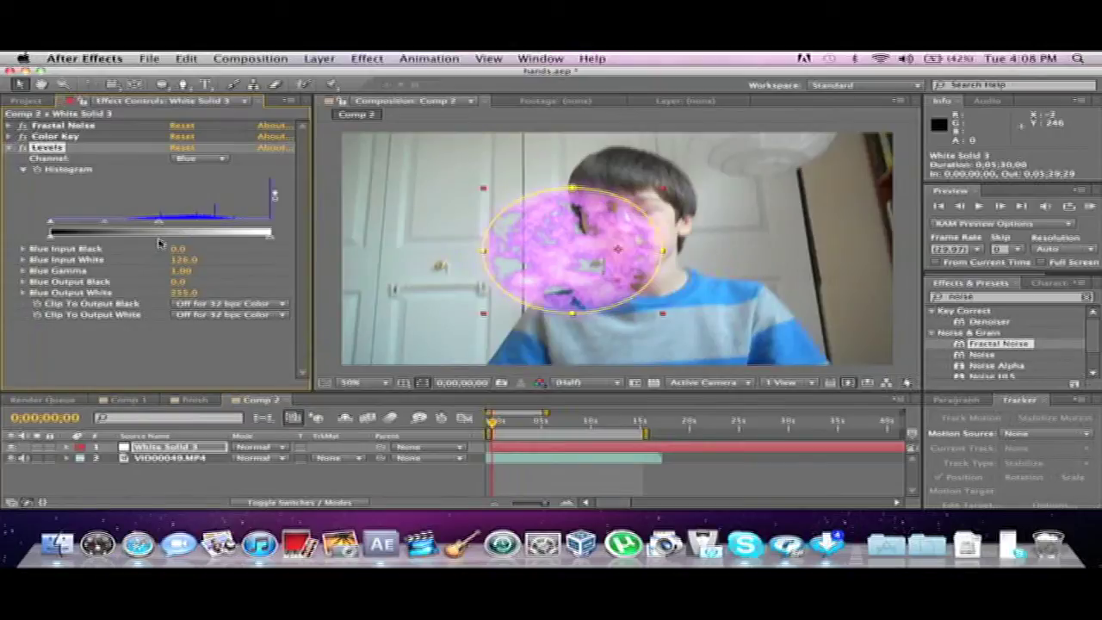
left_click(10, 148)
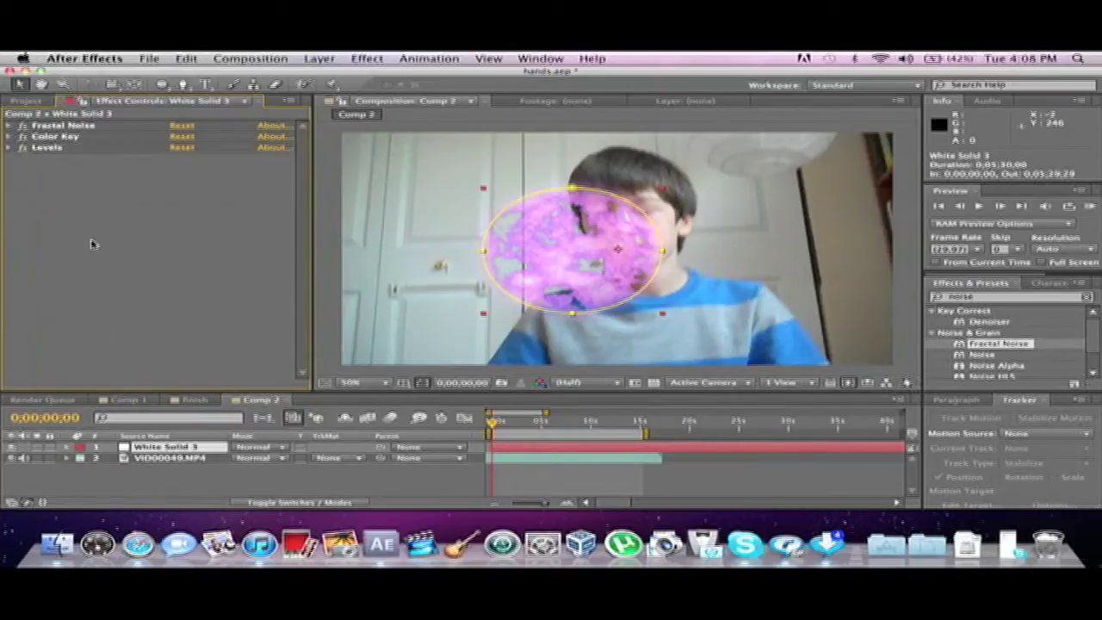
Step: Apply the Trapcode Starglow effect to the White Solid 3 layer
left_click(367, 57)
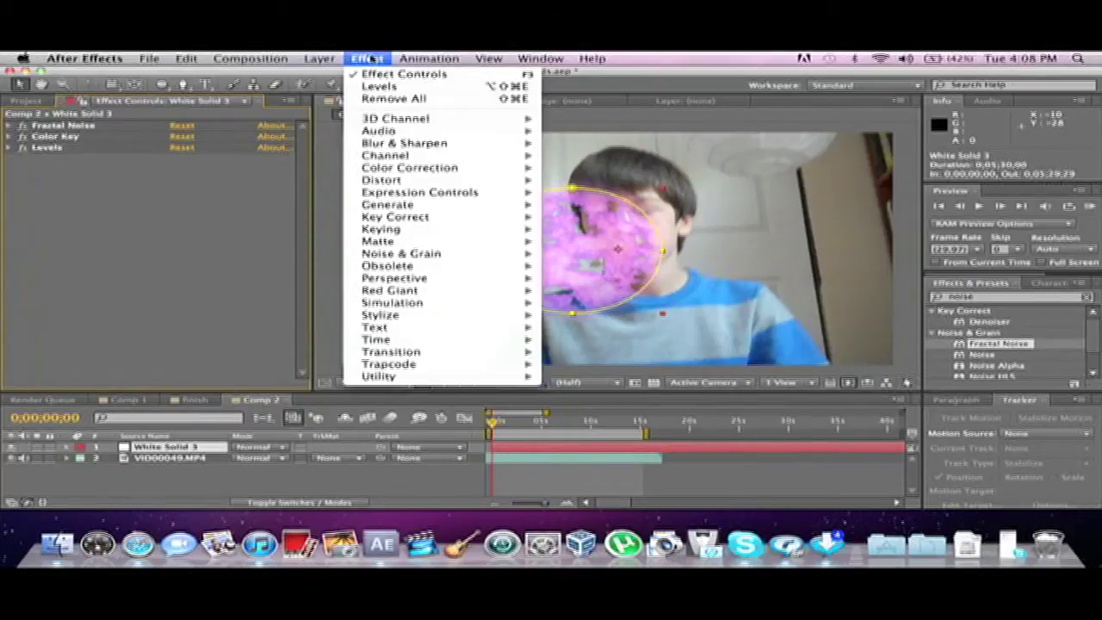
mouse_move(440, 366)
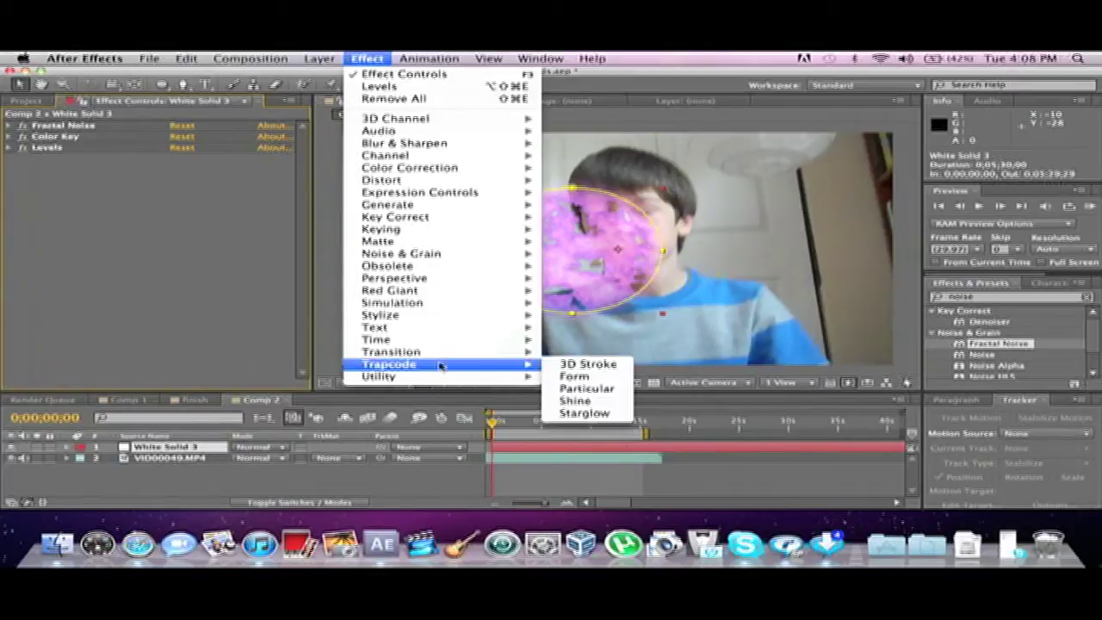
left_click(585, 414)
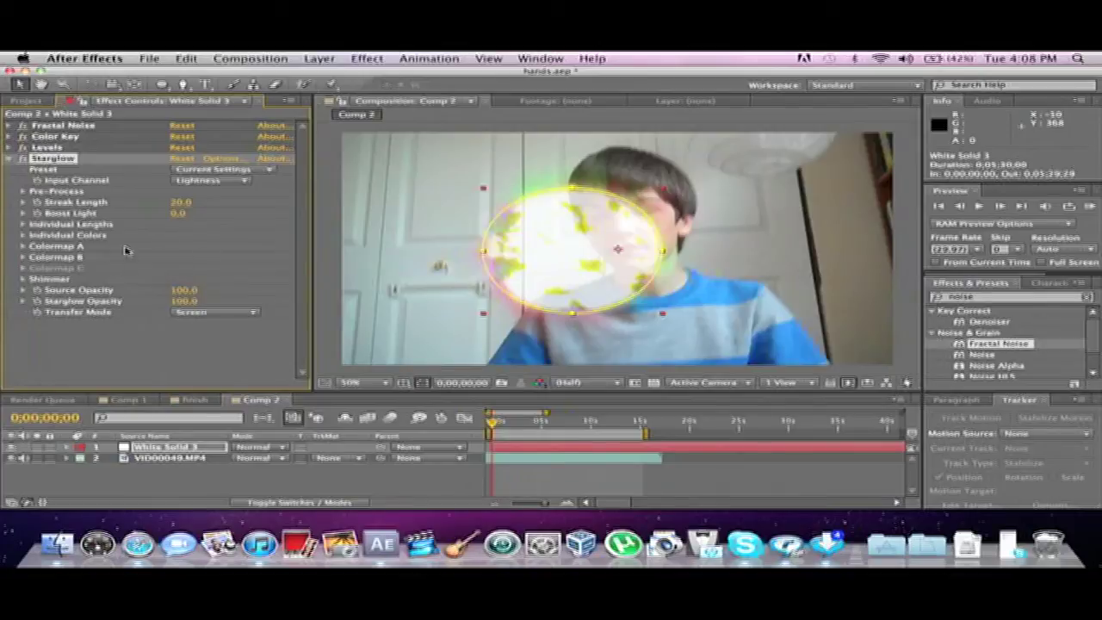
Step: Set the presets of Starglow's Colormap A and Colormap B to Aura
left_click(24, 246)
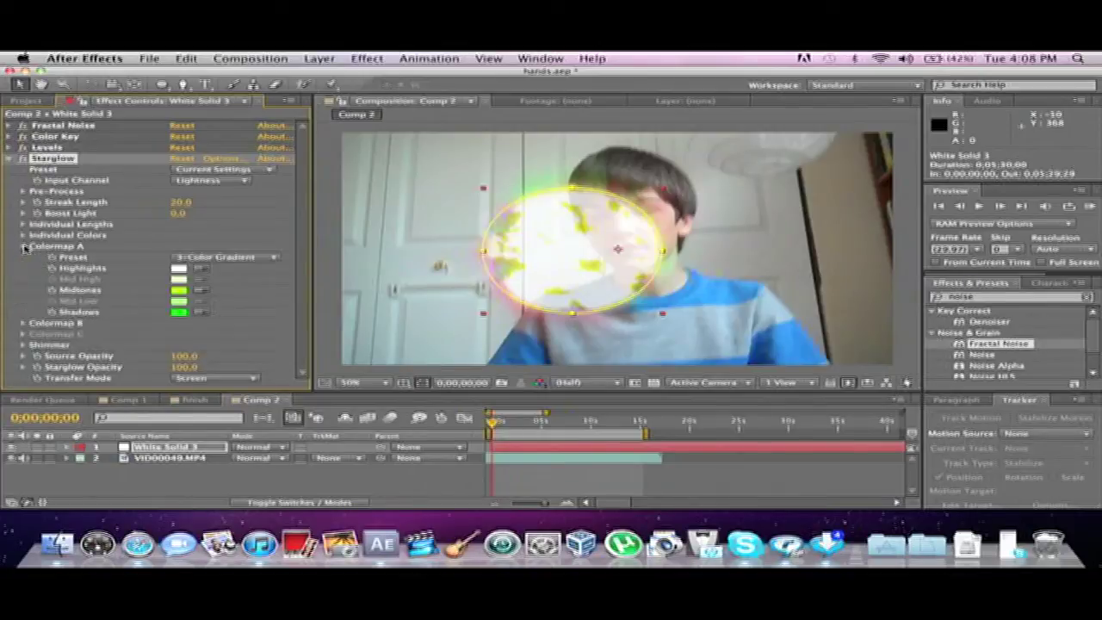
left_click(23, 326)
left_click(269, 252)
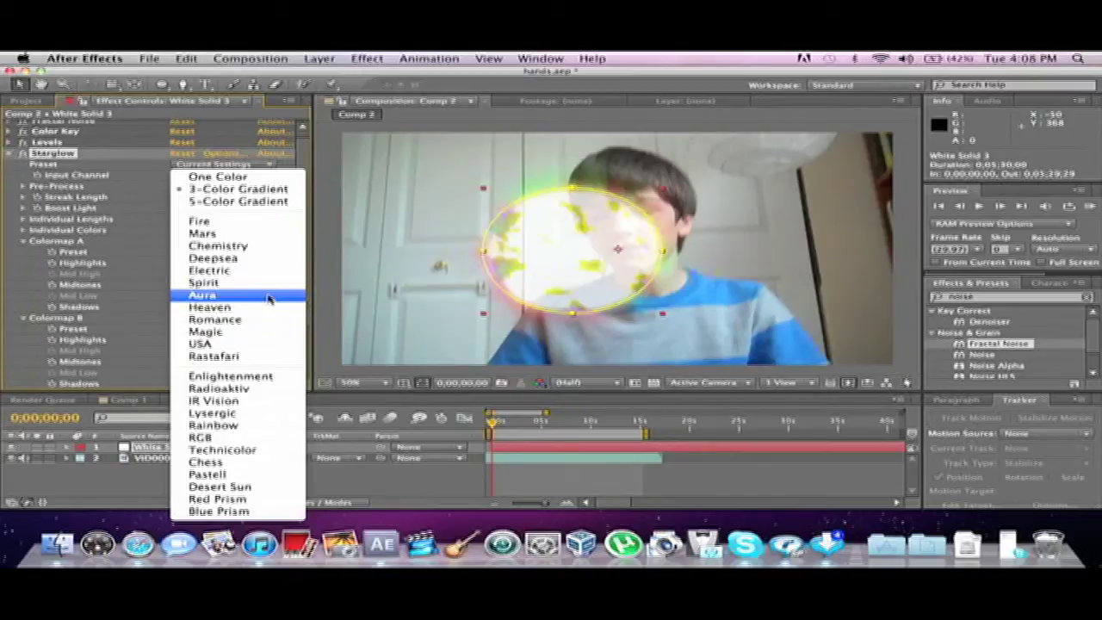
left_click(257, 295)
left_click(250, 328)
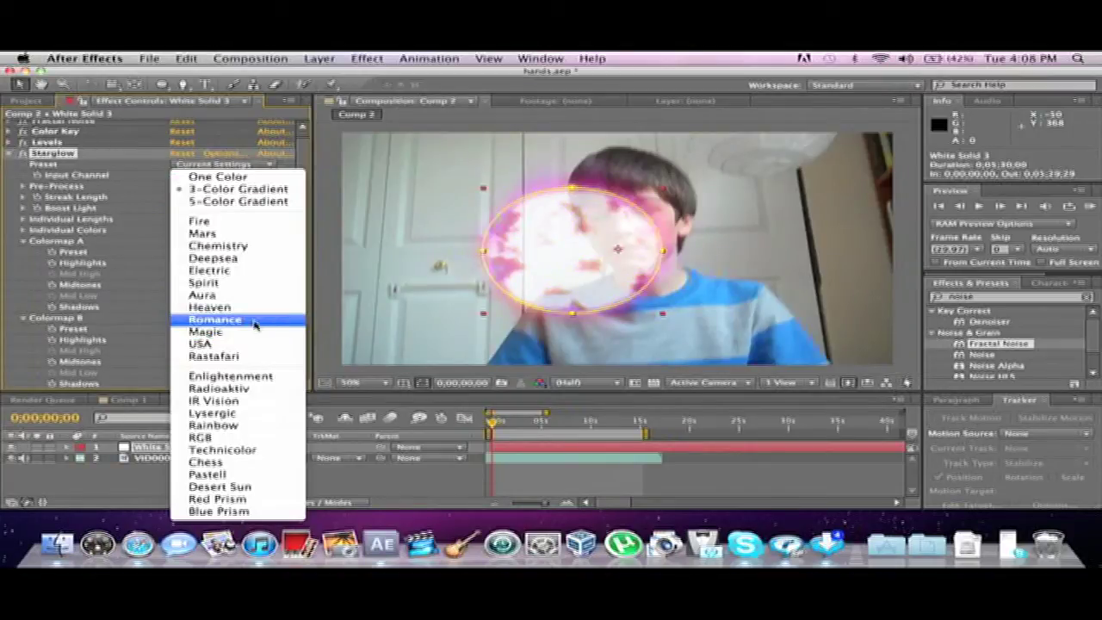
left_click(258, 295)
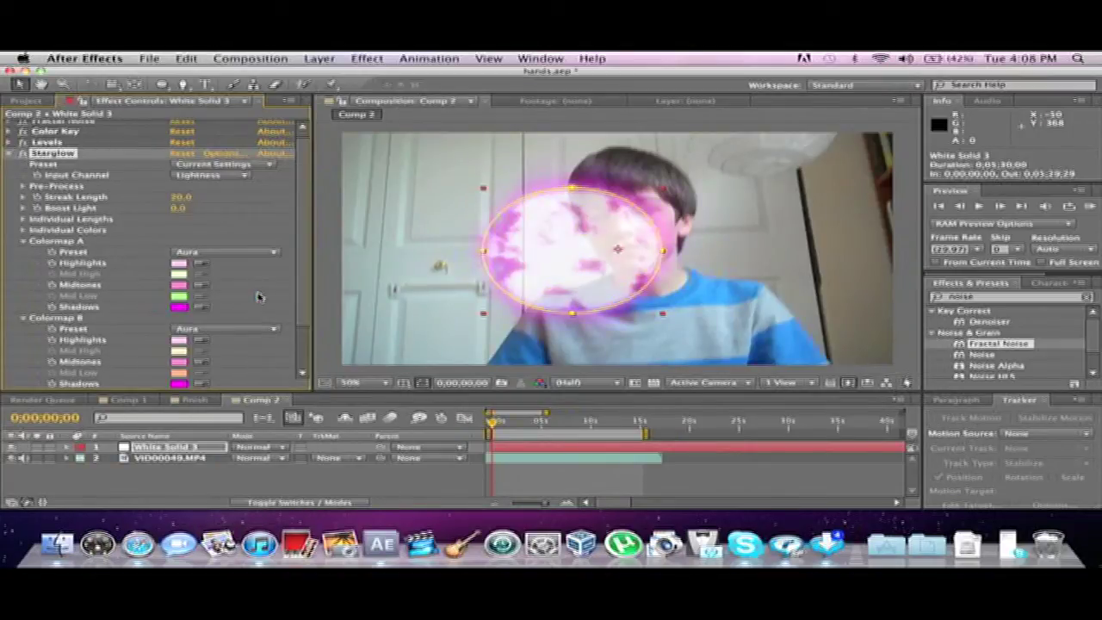
Step: Set Starglow's Streak Length to 16, collapse the effect and preview the animation from the start of the composition
mouse_move(179, 197)
left_mouse_down()
mouse_move(163, 196)
mouse_move(186, 200)
left_mouse_up()
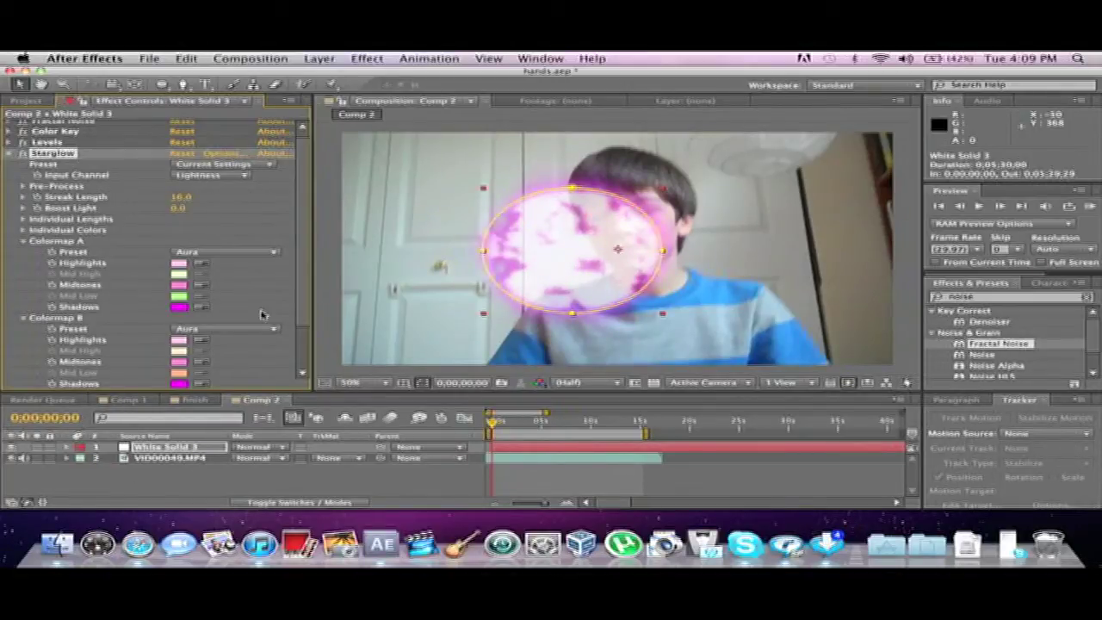
left_click(11, 152)
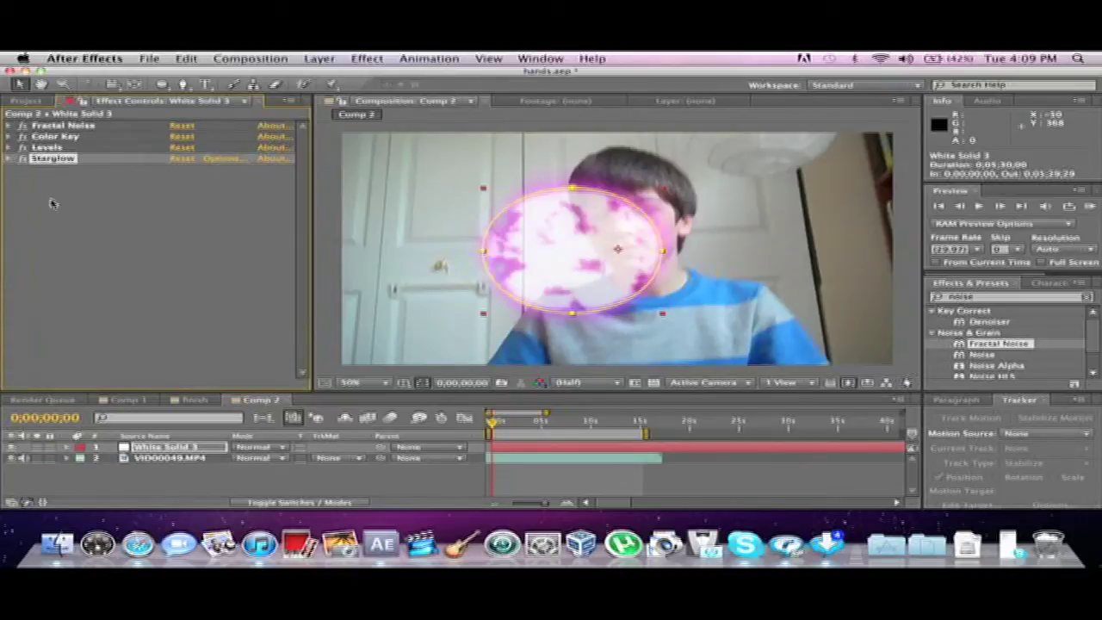
key("space")
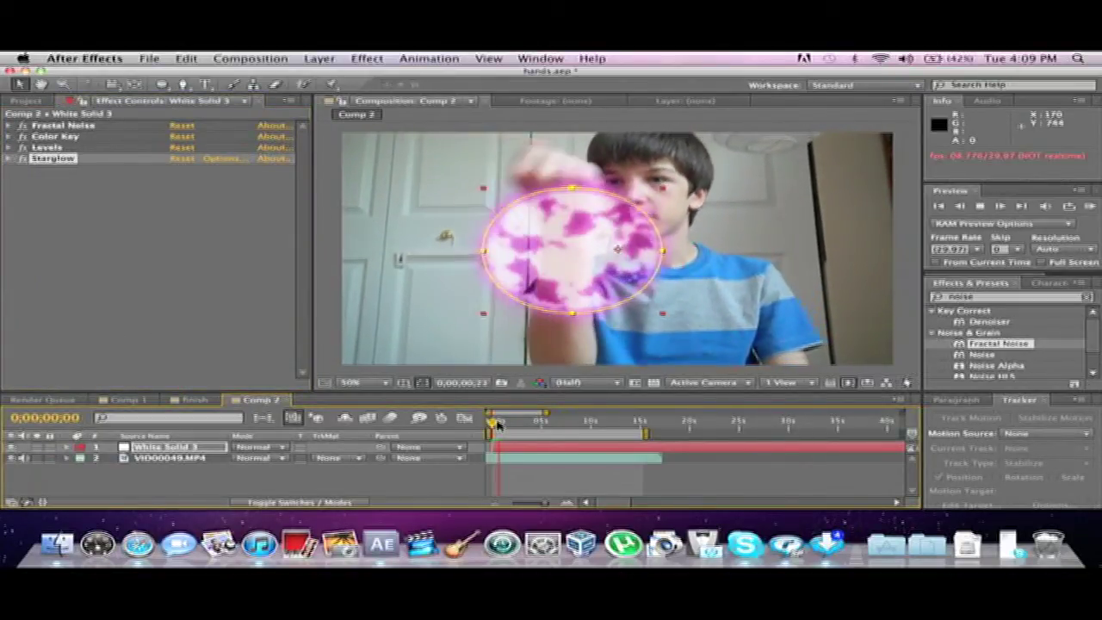
left_click_drag(500, 424, 488, 425)
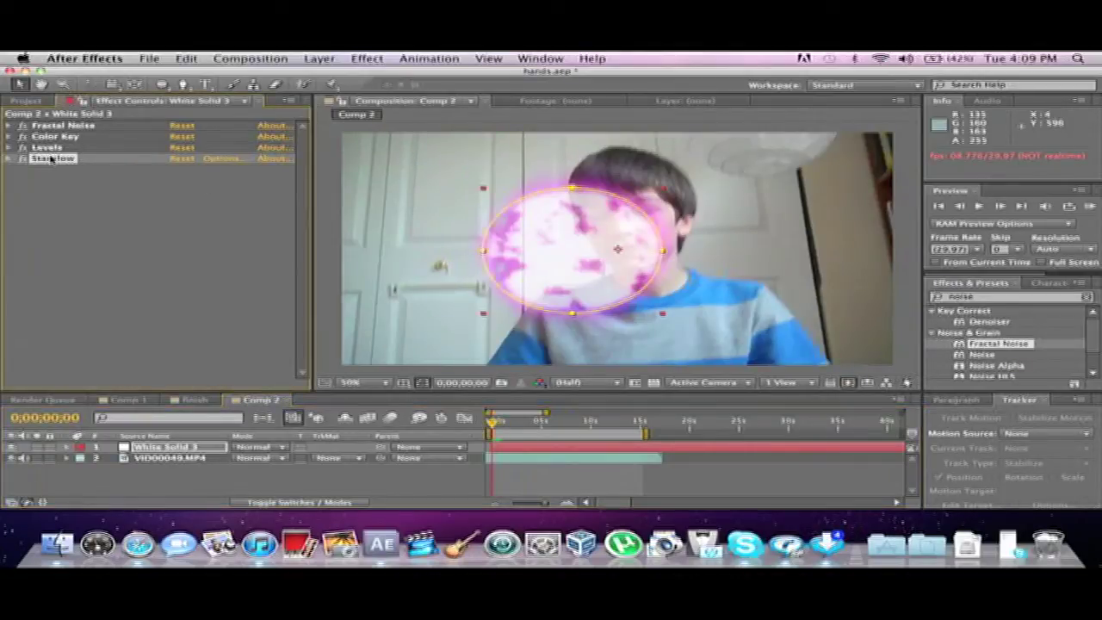
Step: Delete Starglow from the White Solid 3 layer, search the effects for "glow" and apply the Stylize Glow effect instead
key("Delete")
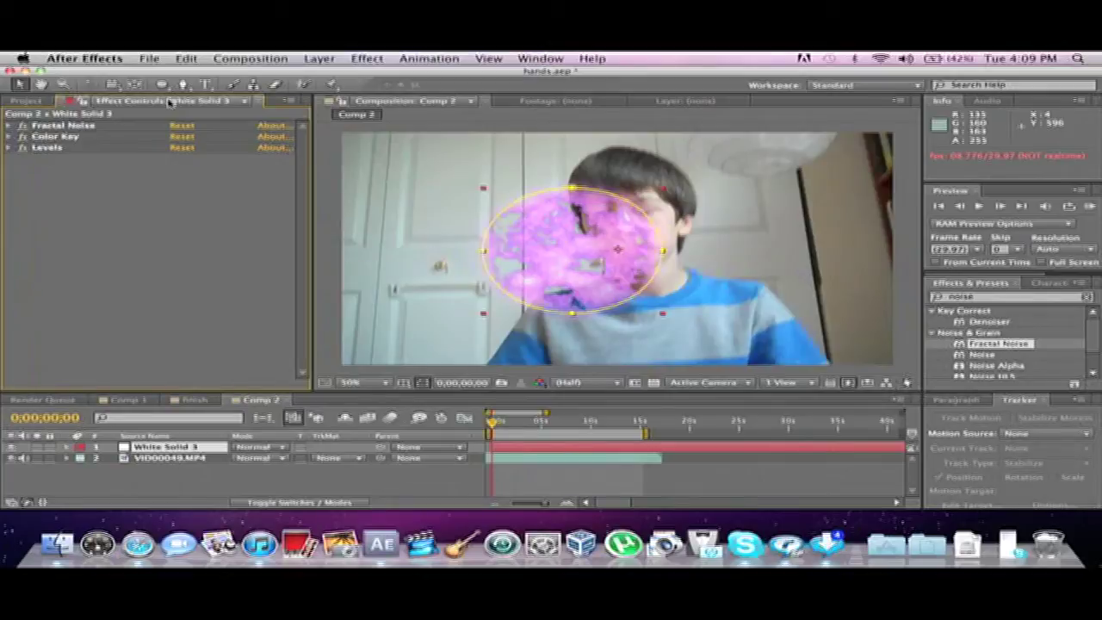
left_click(369, 61)
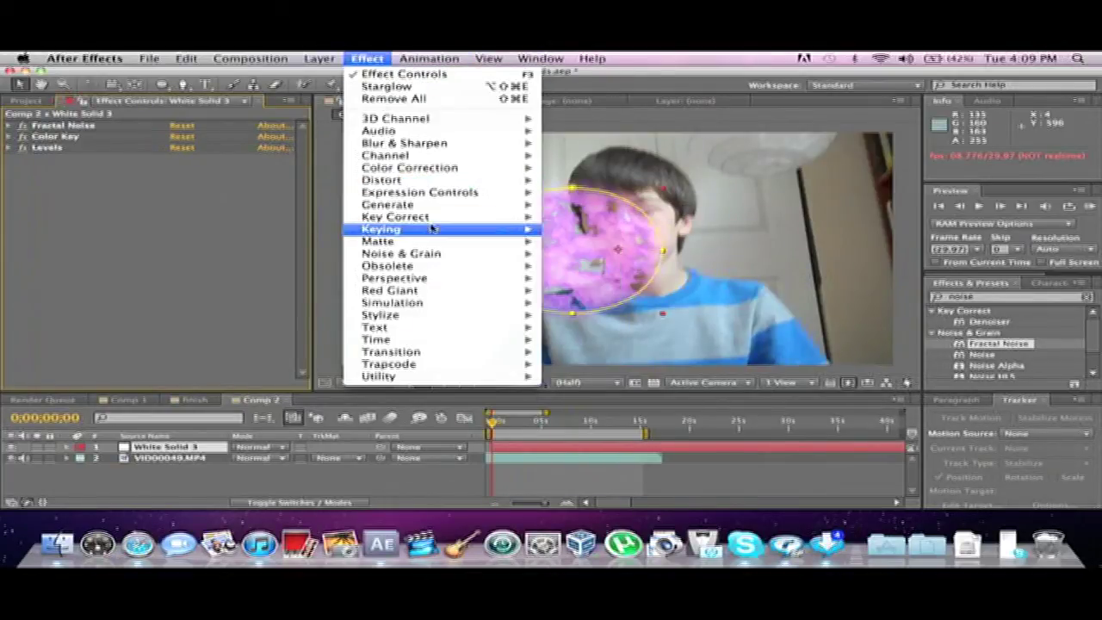
mouse_move(472, 196)
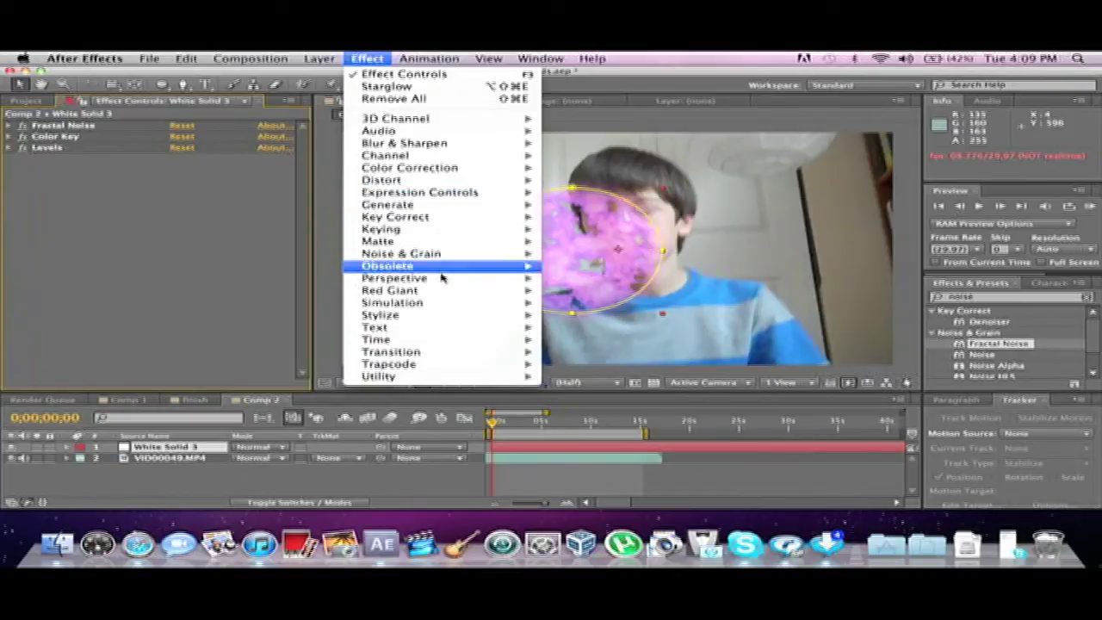
mouse_move(475, 261)
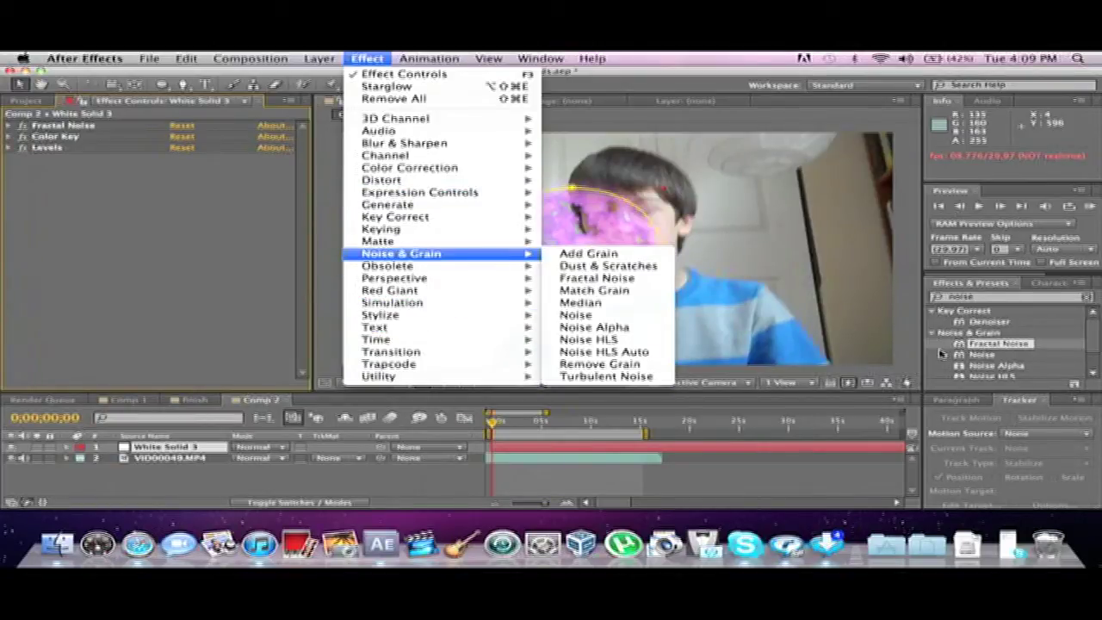
left_click(1024, 302)
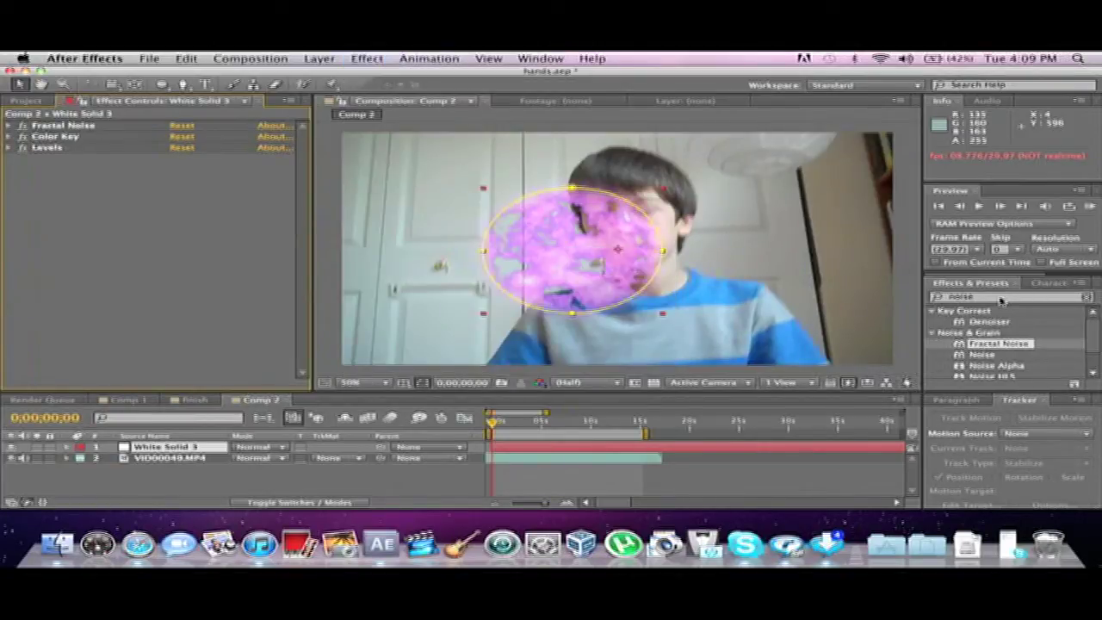
left_click(981, 297)
type("glow")
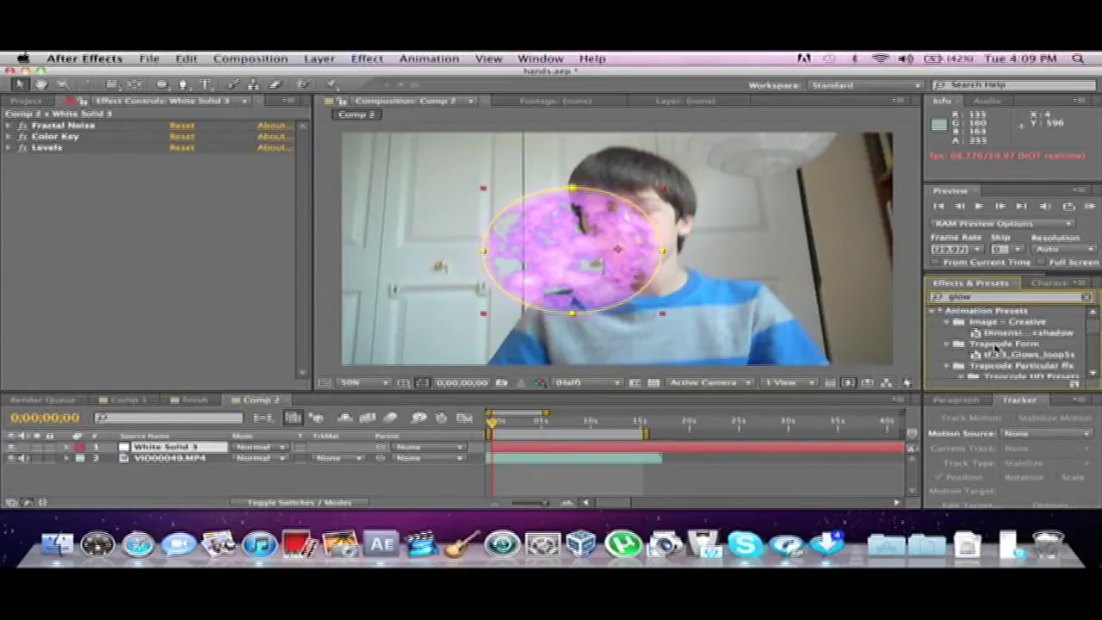
scroll(996, 349, "down", 5)
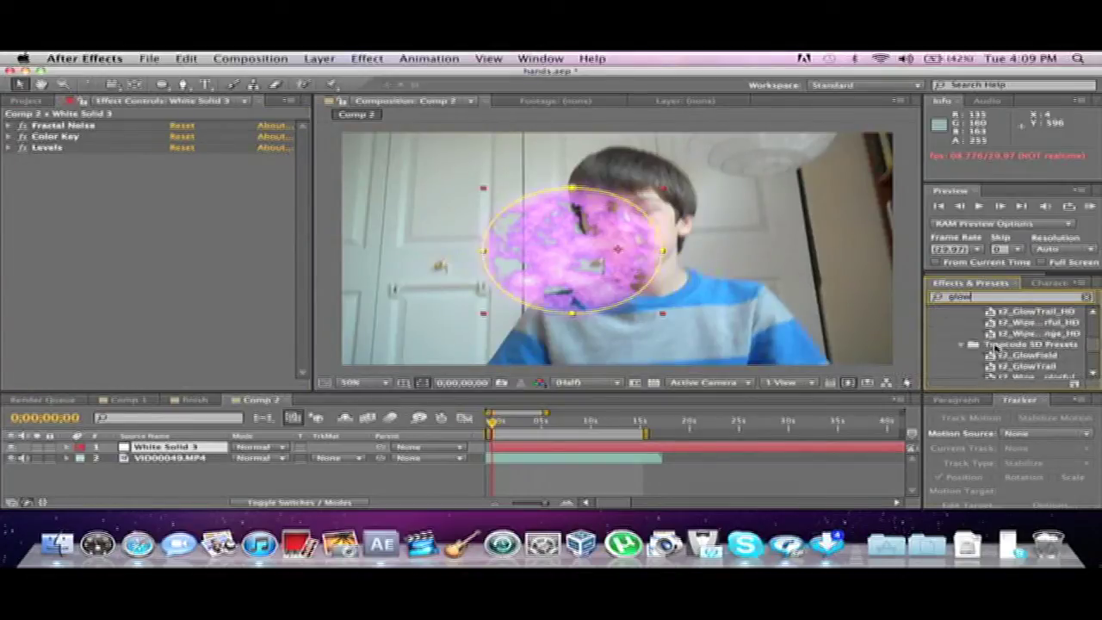
left_click_drag(977, 353, 197, 449)
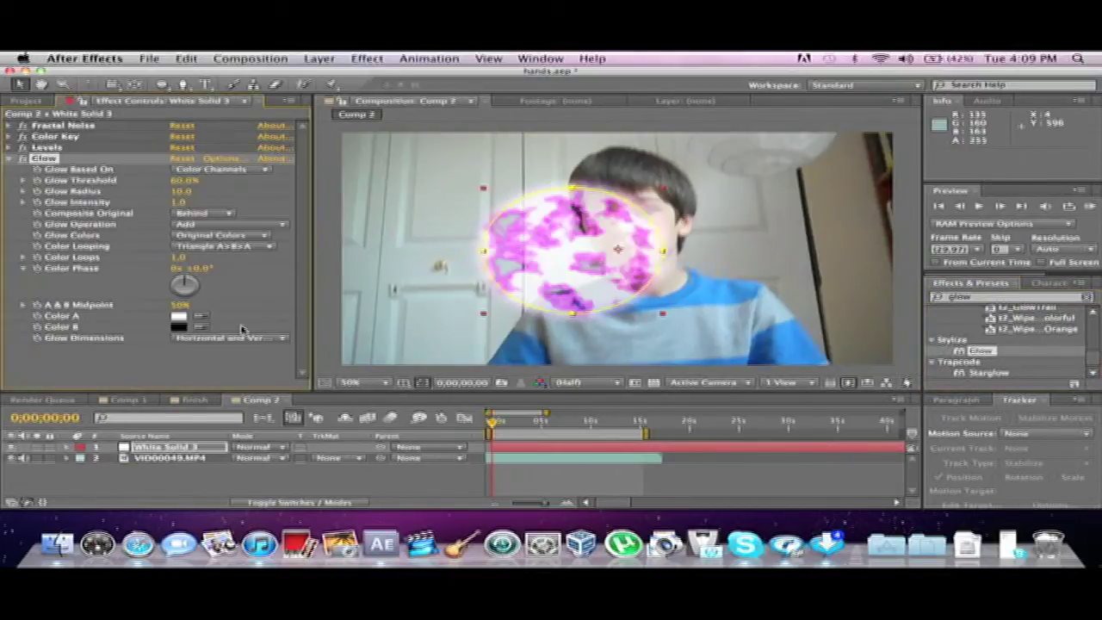
Step: In the Glow effect, set Glow Colors to A & B Colors and Color B to pink FF7474
left_click(242, 248)
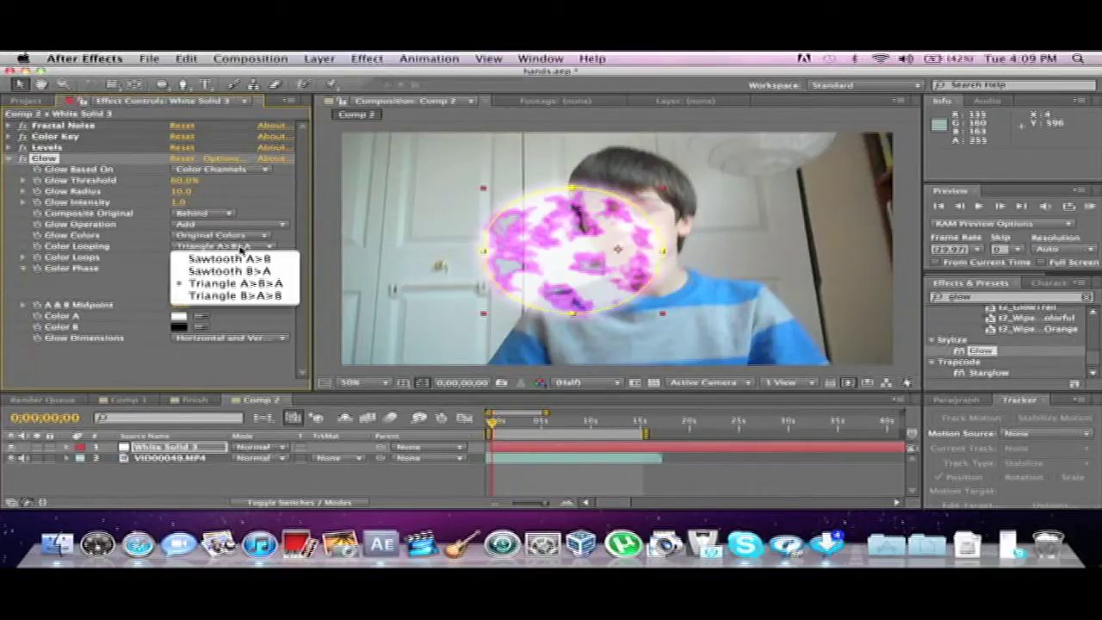
left_click(250, 251)
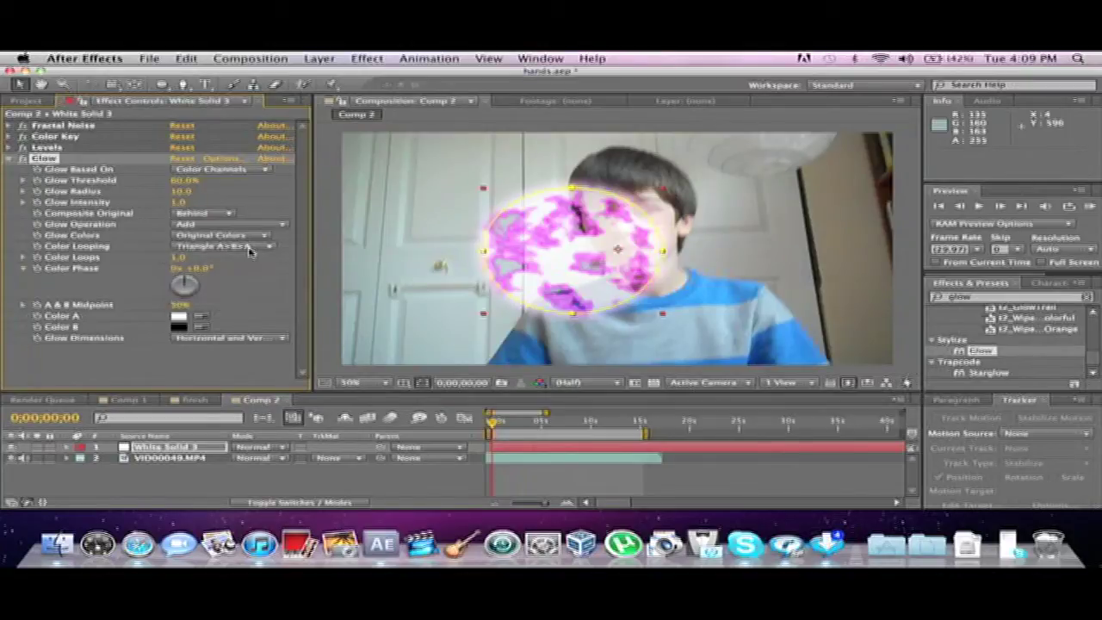
left_click(257, 237)
left_click(256, 260)
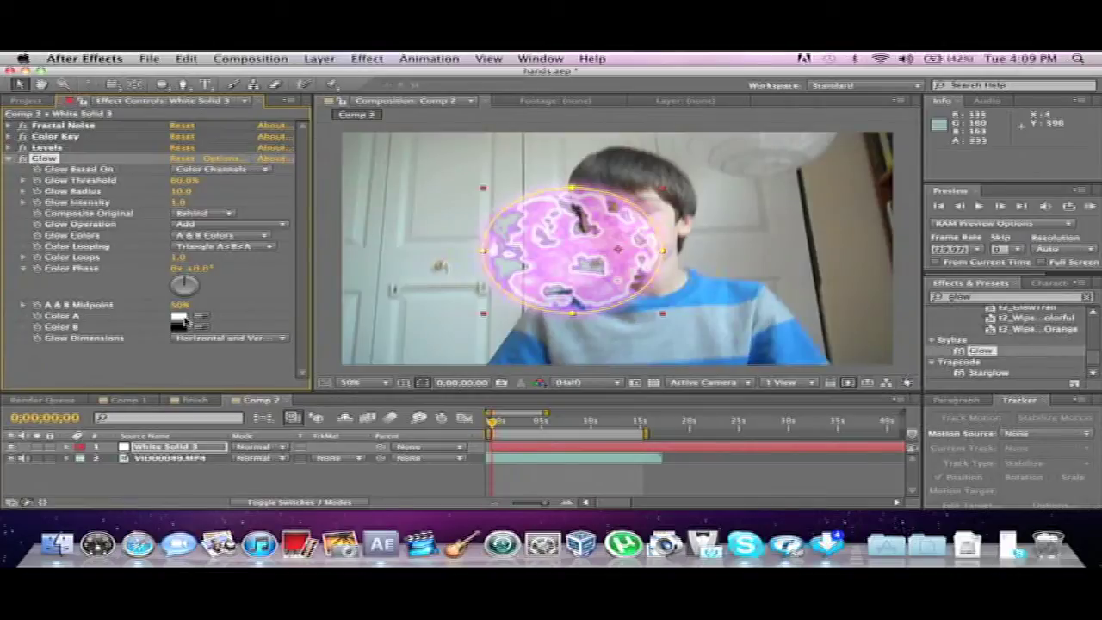
left_click(180, 327)
left_click_drag(186, 277, 153, 208)
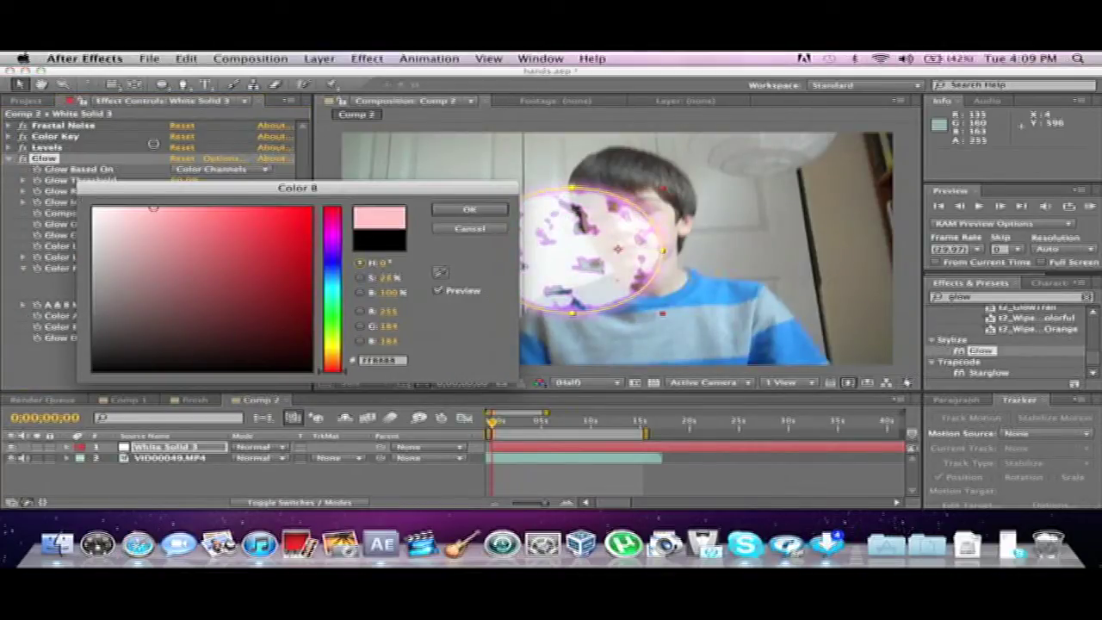
left_click_drag(342, 296, 327, 437)
left_click_drag(154, 215, 212, 174)
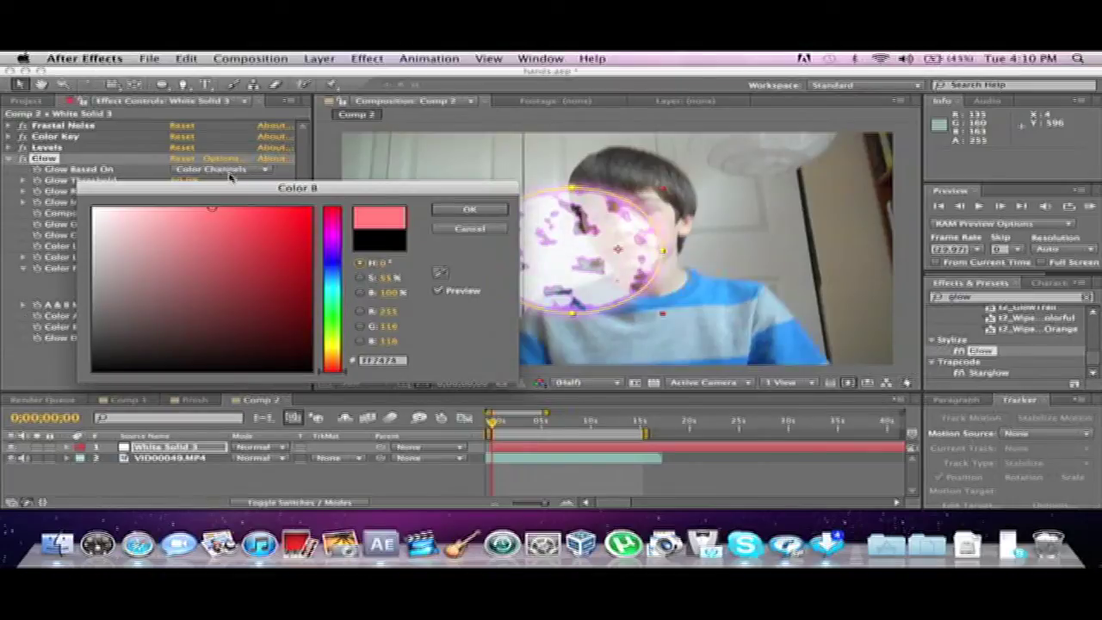
left_click(465, 211)
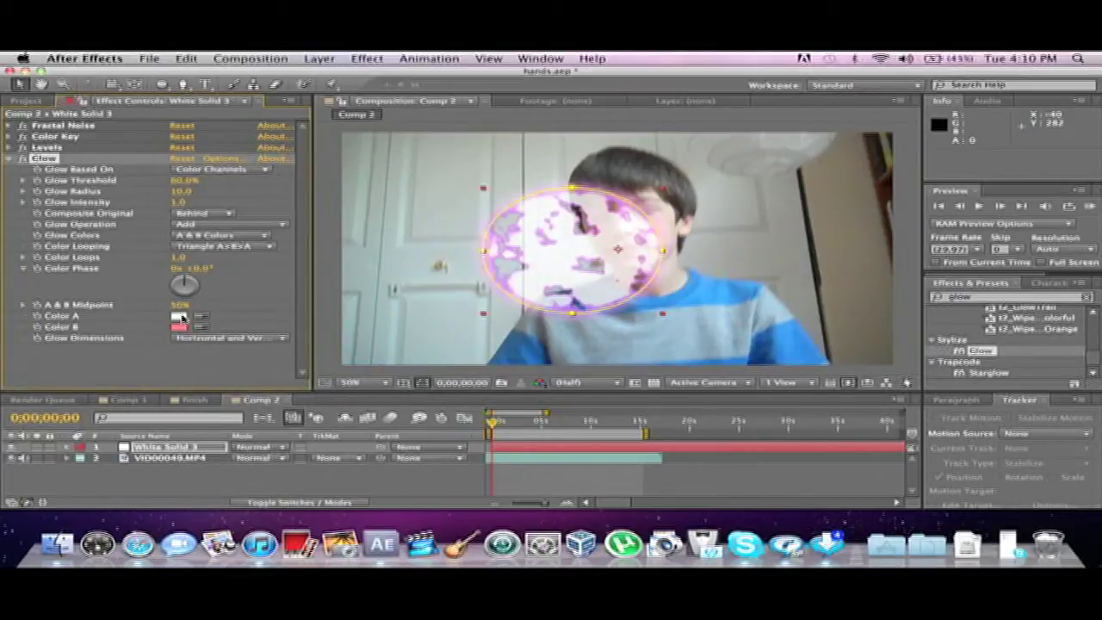
Step: Set Glow's Color A to pure red FF0000 and preview the animation
left_click(182, 319)
left_click_drag(261, 268, 445, 193)
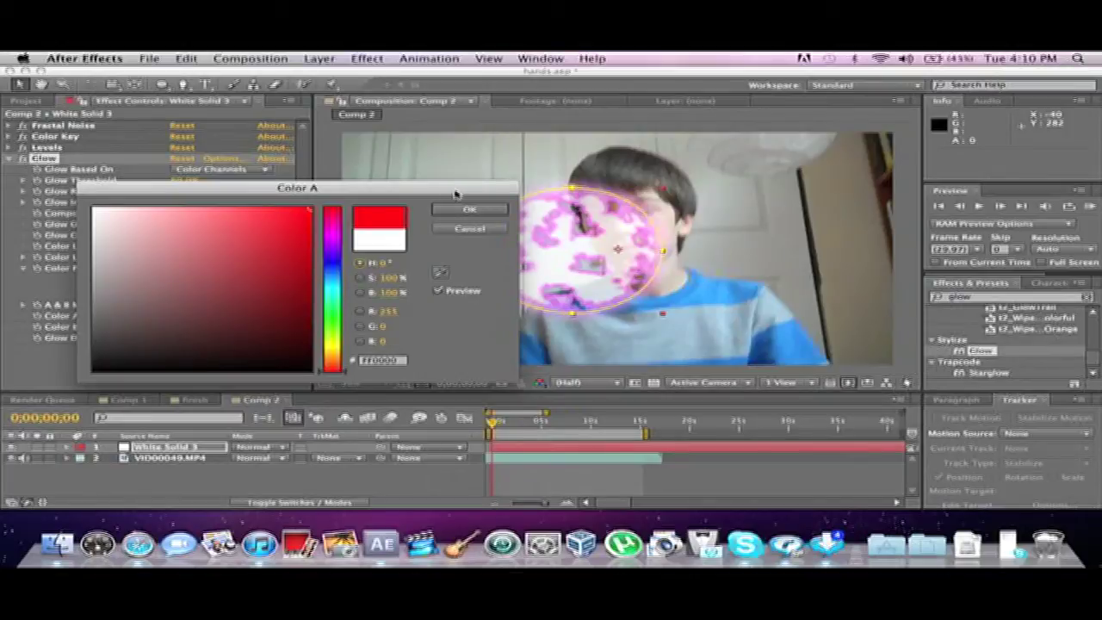
left_click(468, 211)
key("space")
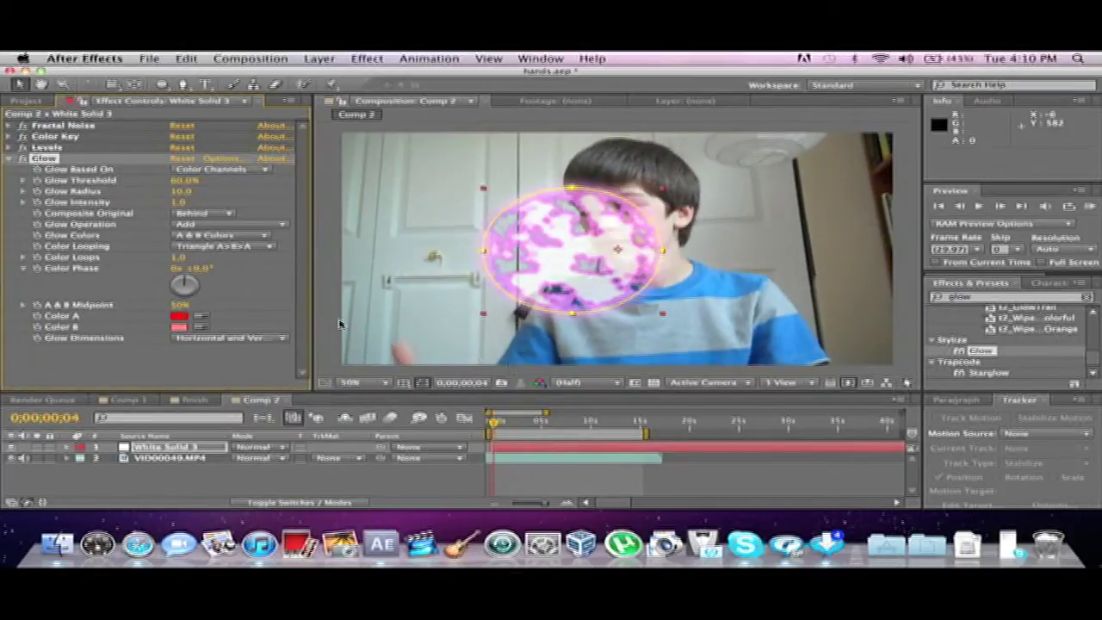
Step: Undo the switch to Glow to restore Starglow with its Aura colormaps on White Solid 3, then collapse it
key("Delete")
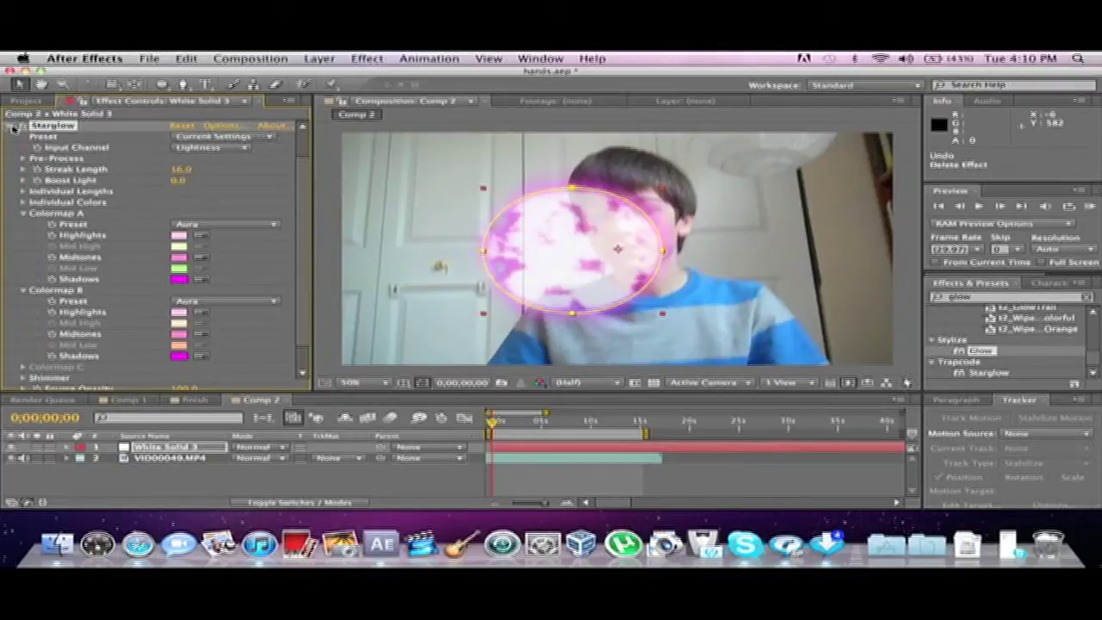
left_click(13, 127)
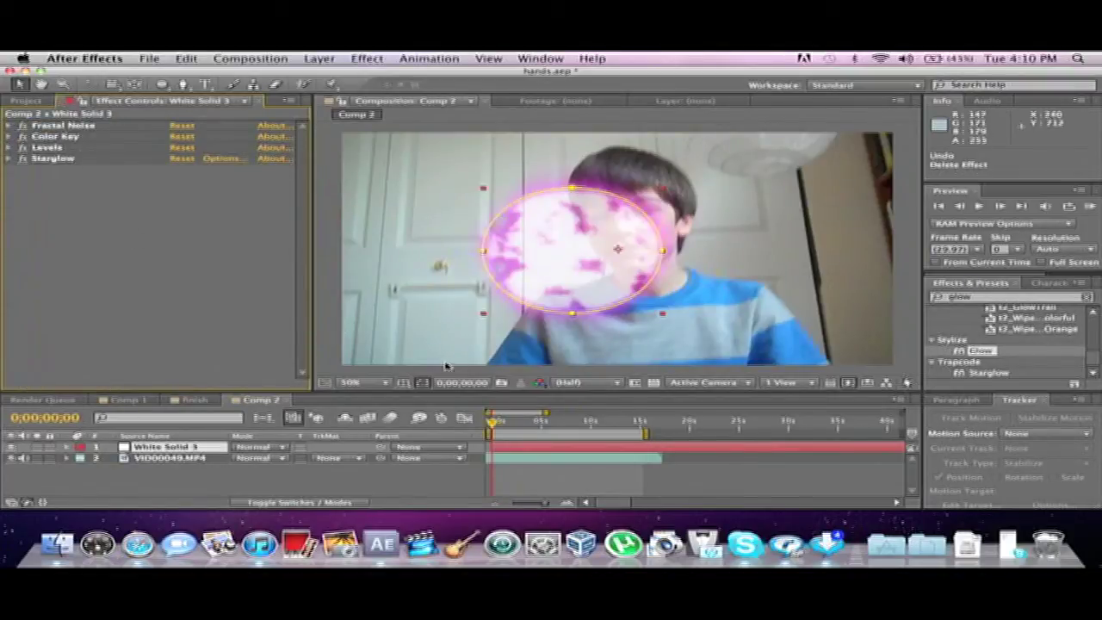
Step: At 0;00;02;00, move the White Solid 3 layer over the raised fist, to about position 452, 344
left_click_drag(493, 421, 509, 429)
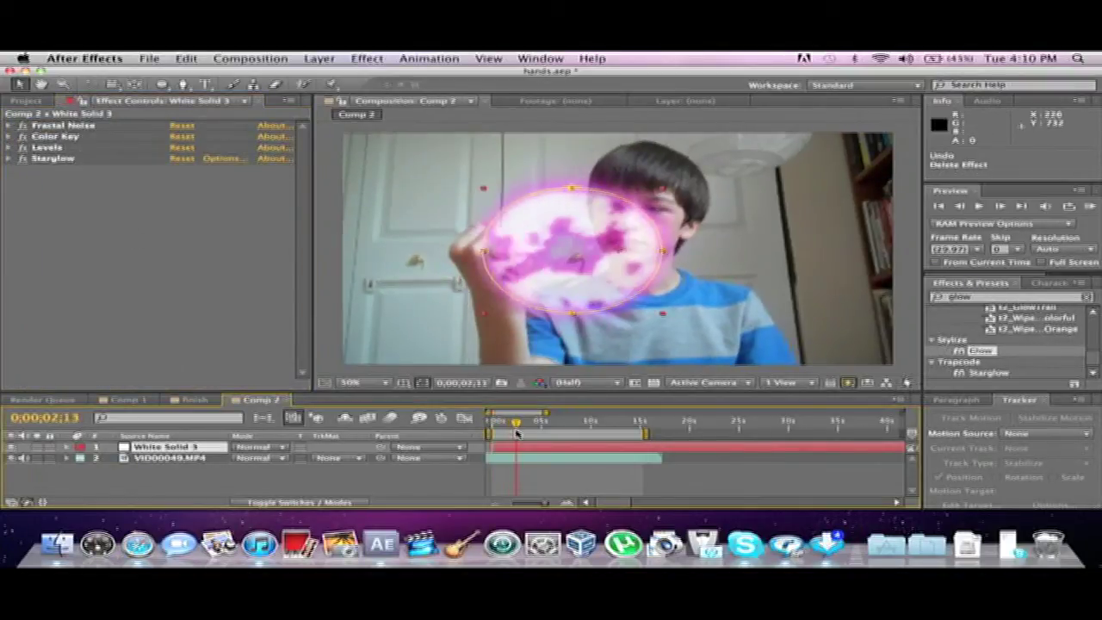
left_click_drag(517, 433, 511, 433)
left_click_drag(576, 271, 492, 264)
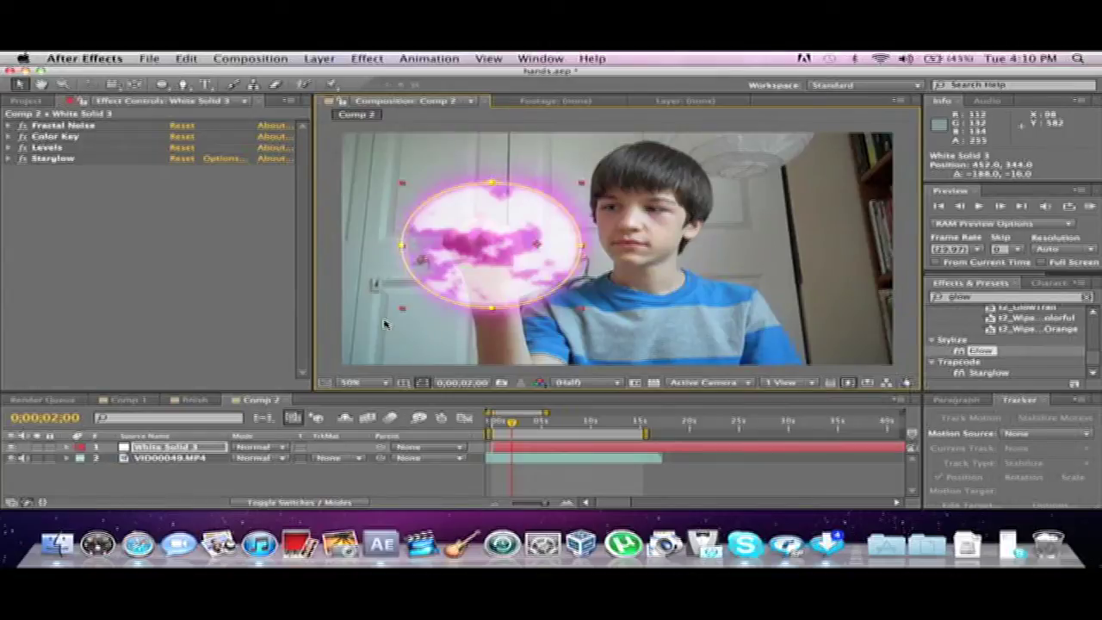
Step: In White Solid 3's Fractal Noise effect, set Complexity to 20 and Brightness to -2
left_click(9, 126)
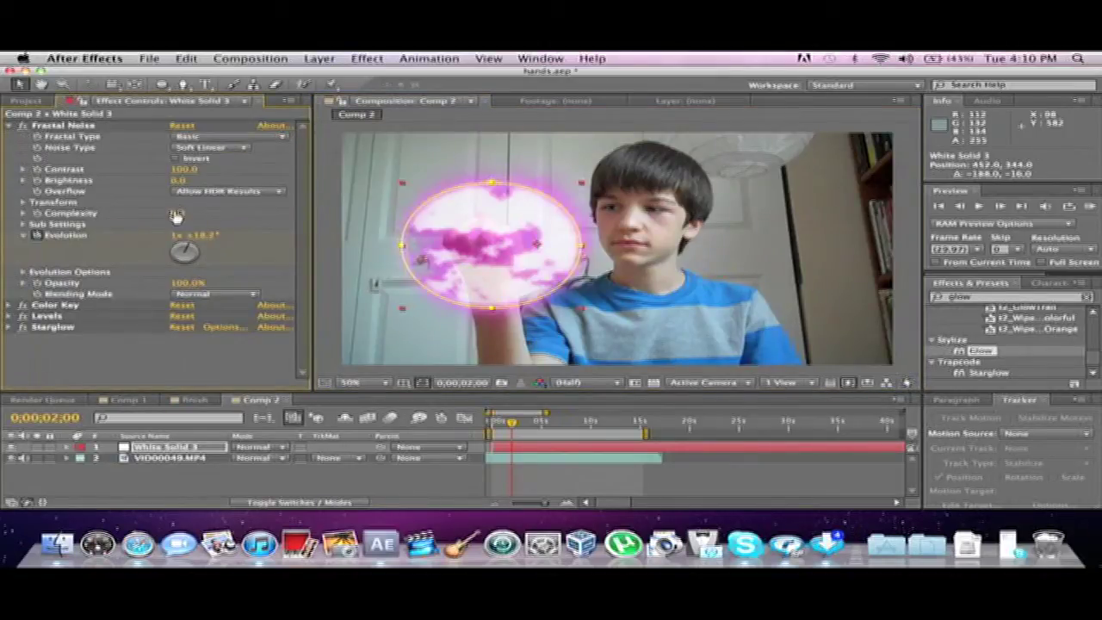
left_click_drag(176, 213, 250, 218)
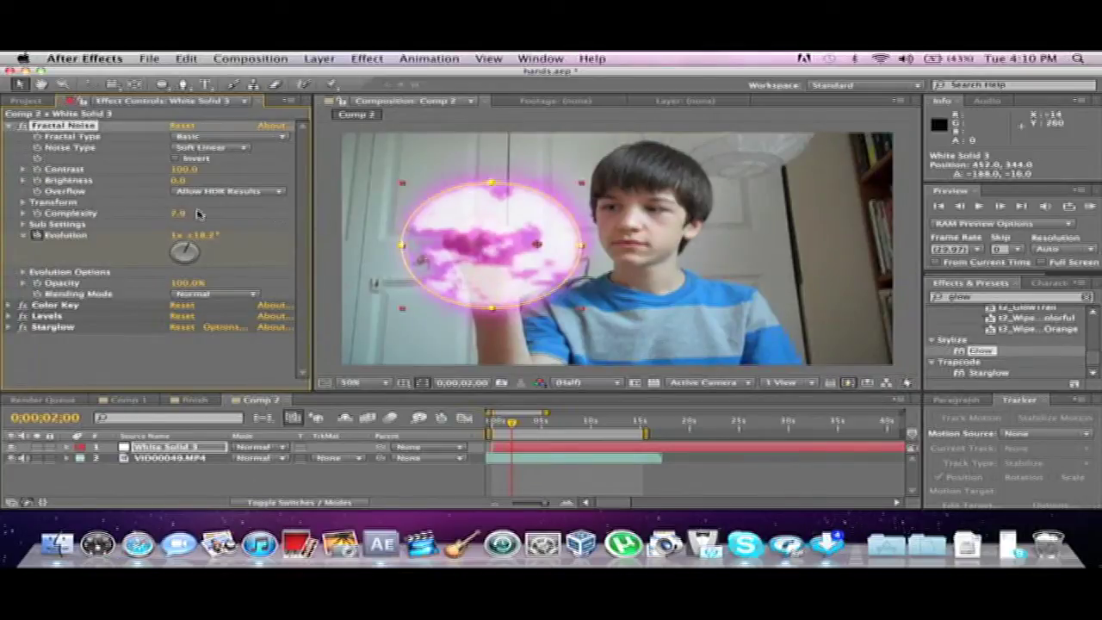
left_click_drag(257, 217, 483, 217)
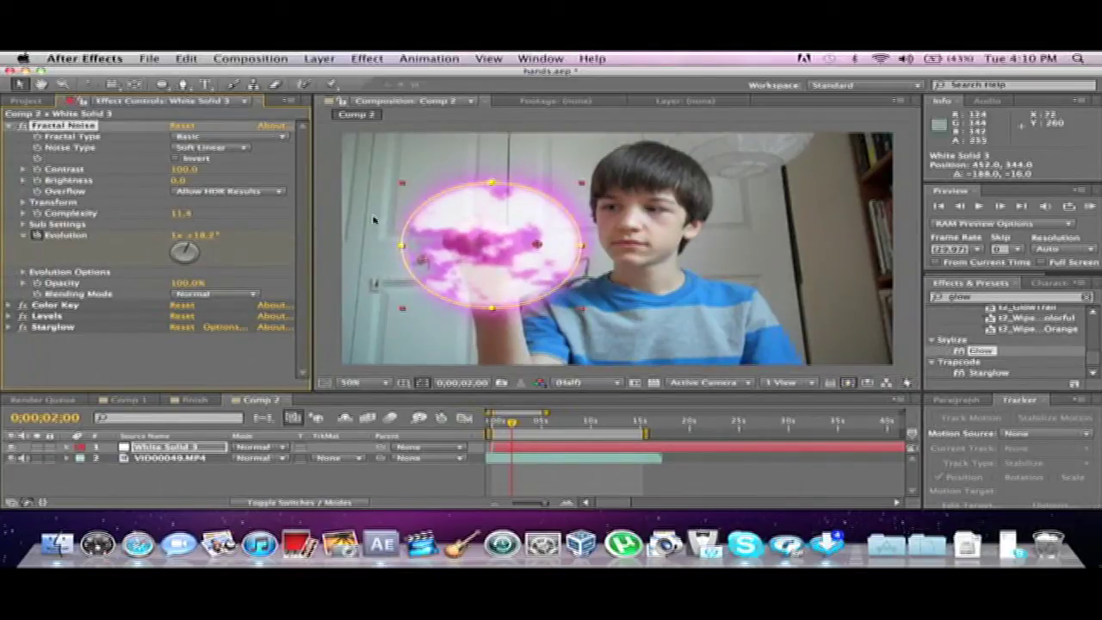
left_click_drag(183, 222, 207, 222)
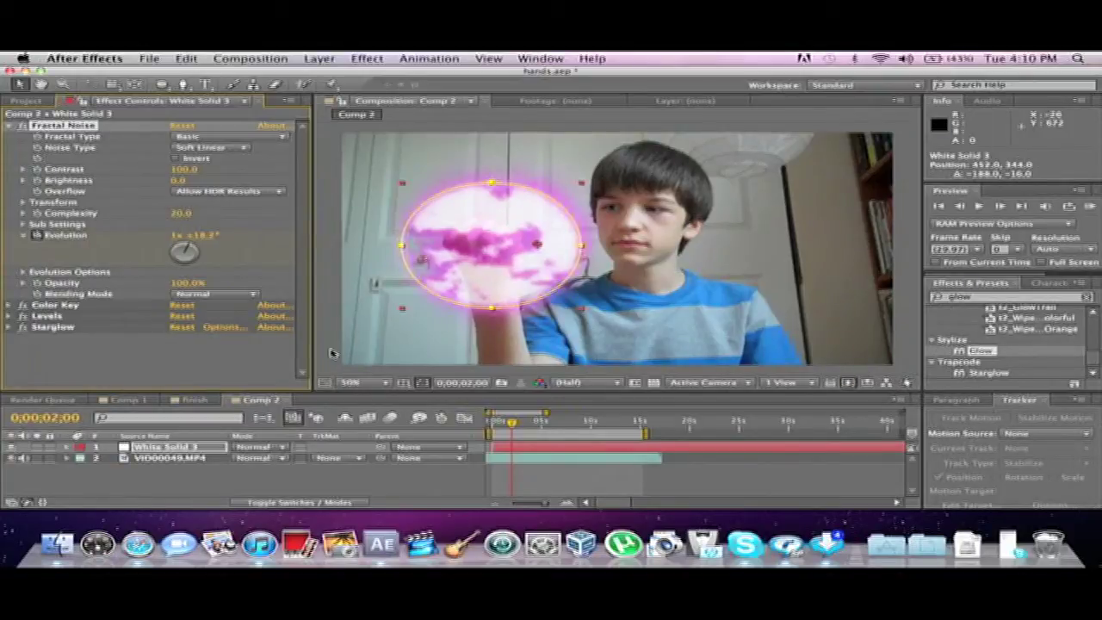
left_click(239, 374)
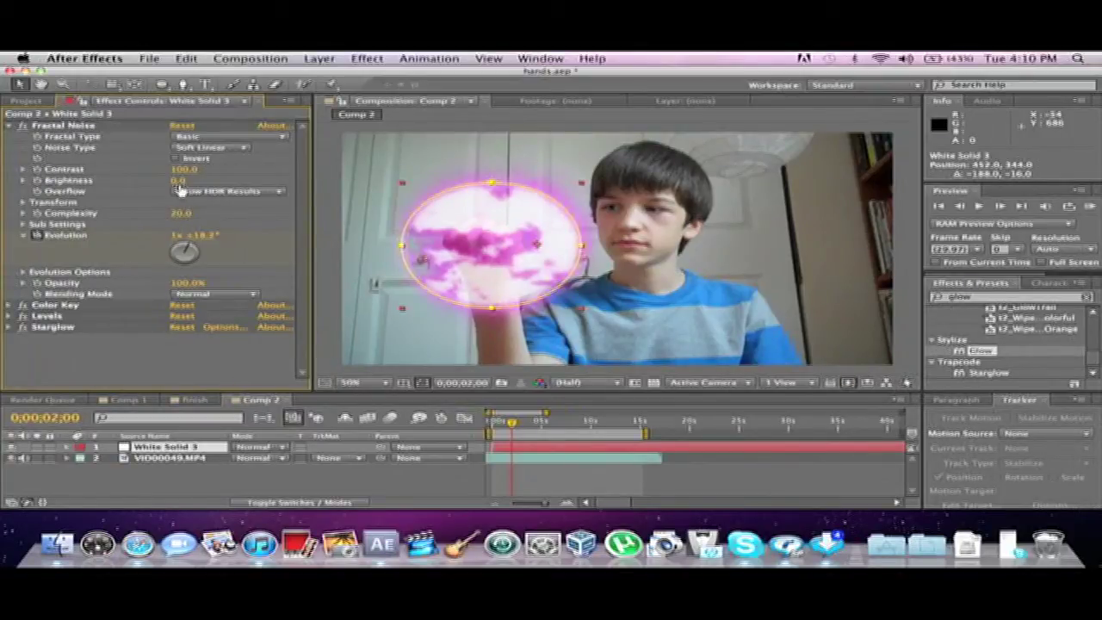
mouse_move(182, 181)
left_mouse_down()
mouse_move(241, 180)
mouse_move(171, 183)
left_mouse_up()
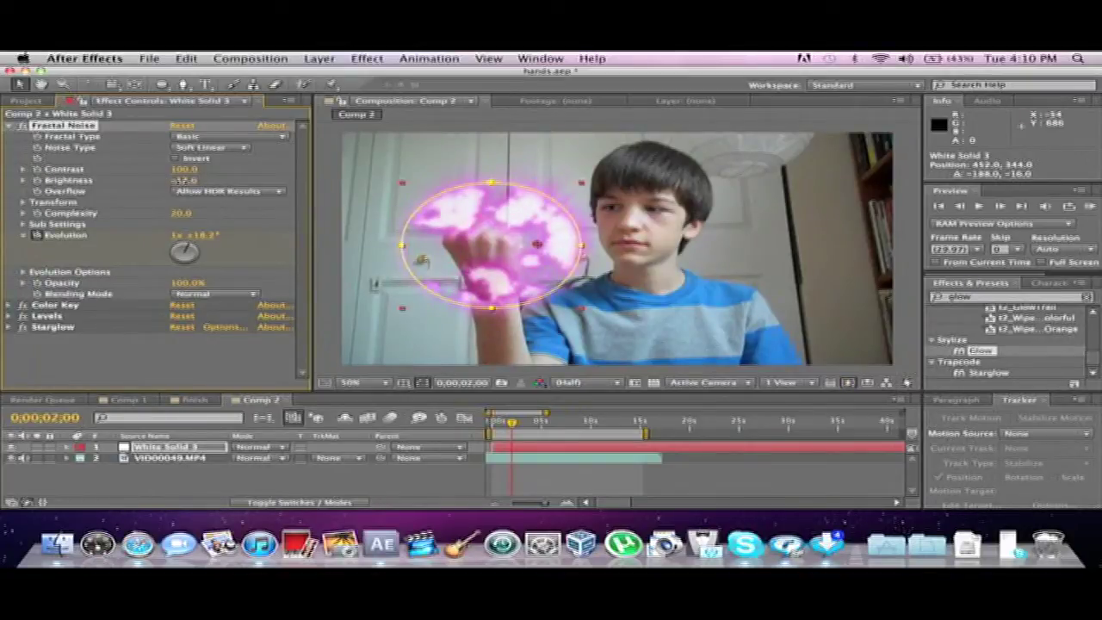
left_click_drag(187, 180, 190, 182)
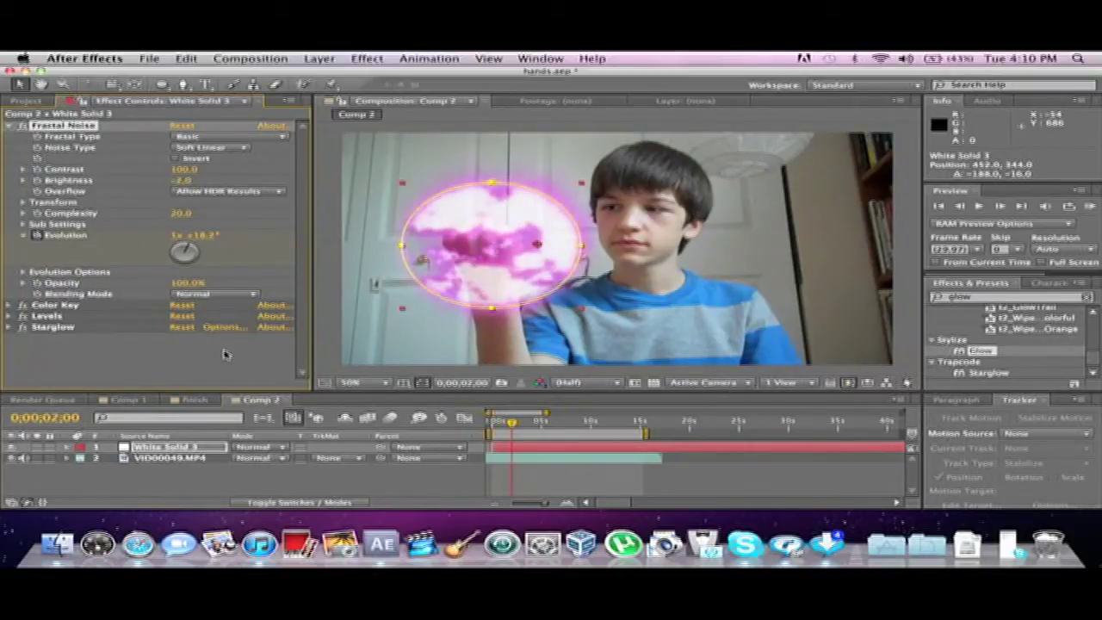
Step: Try the Smeary and Swirly fractal types on White Solid 3's Fractal Noise, and settle on Rocky
left_click(274, 135)
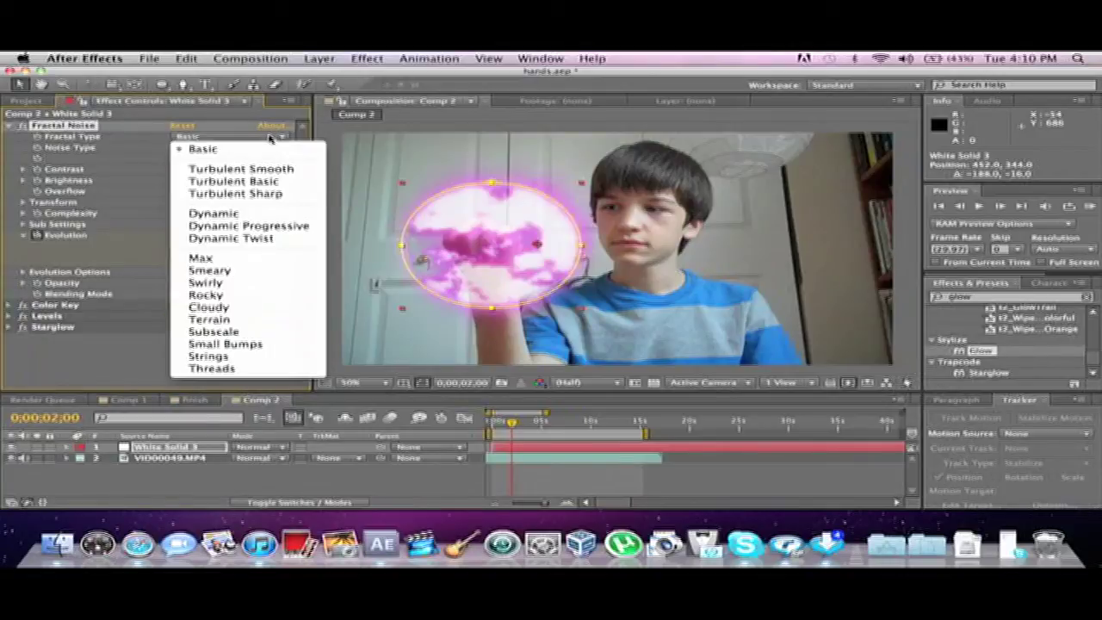
left_click(254, 272)
left_click(253, 134)
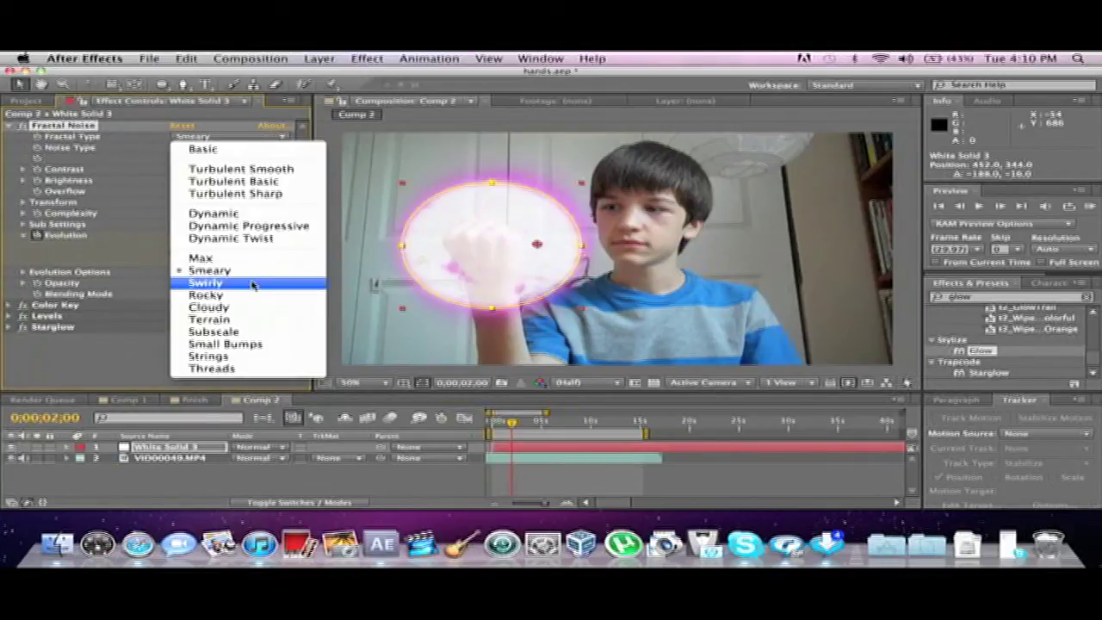
left_click(252, 281)
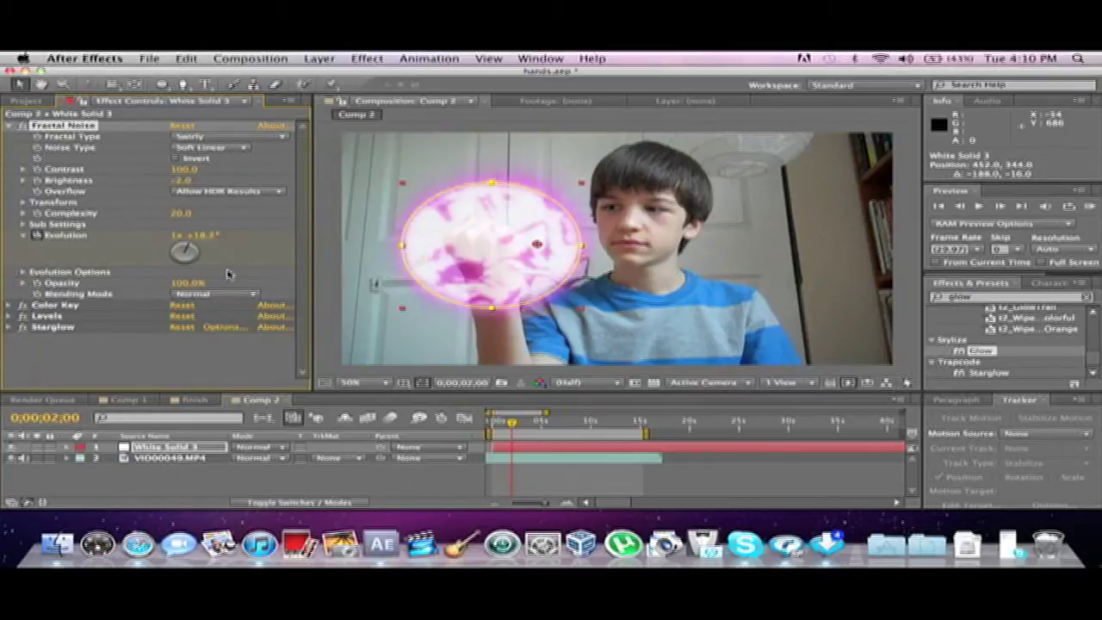
left_click(261, 139)
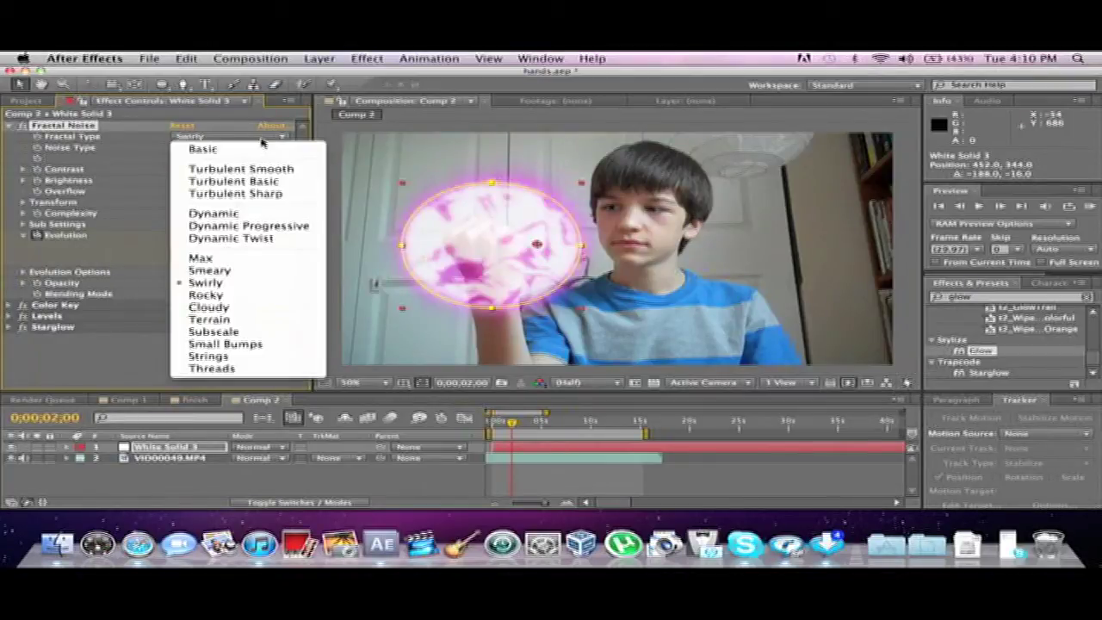
left_click(284, 295)
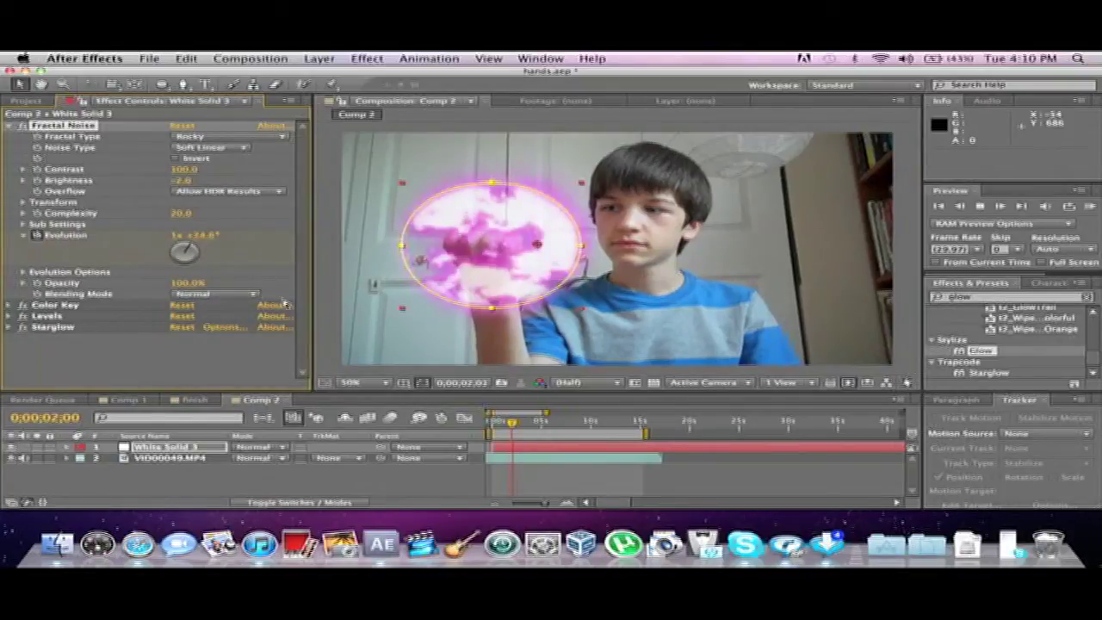
Step: At 0;00;02;05, move White Solid 3 over the fist to position 444, 356, collapse Fractal Noise and hide the mask outline
left_click_drag(511, 422, 514, 425)
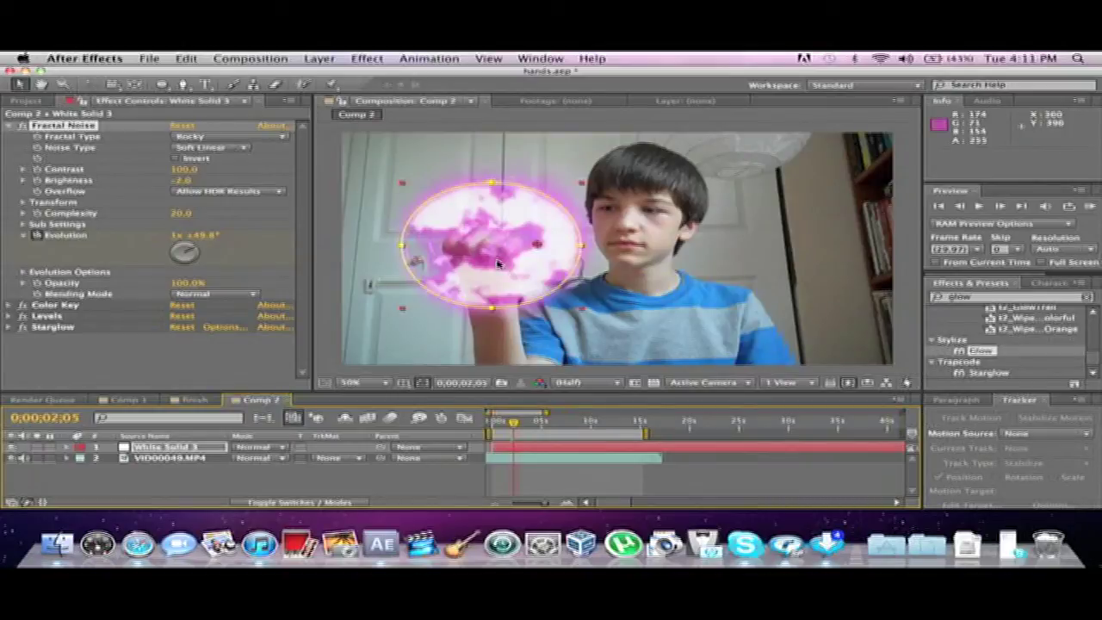
left_click_drag(500, 261, 496, 266)
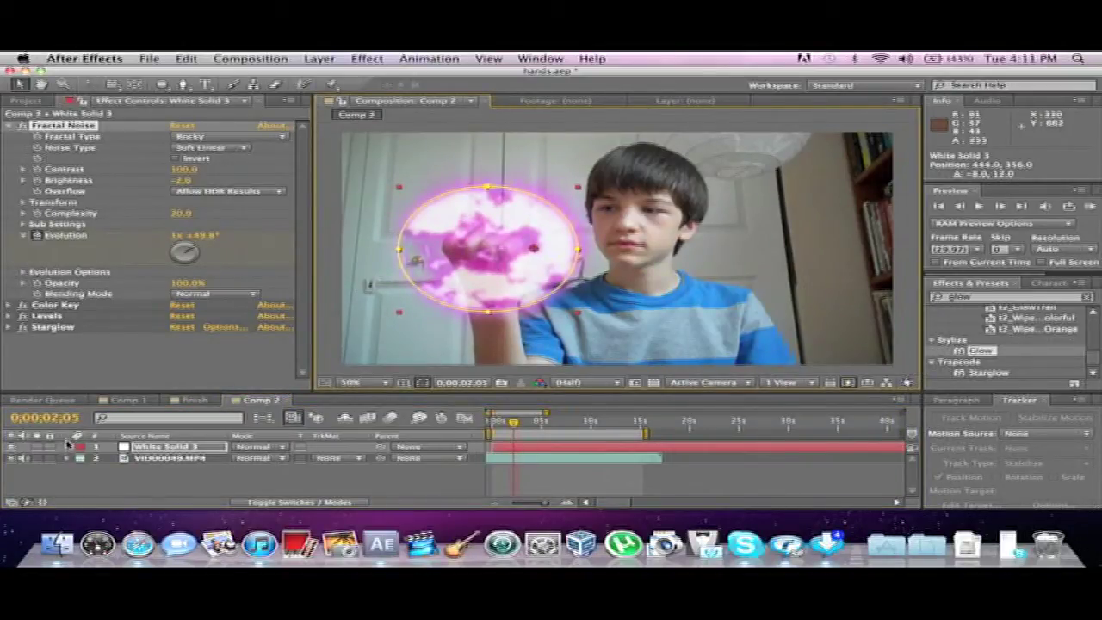
left_click(69, 448)
left_click(10, 125)
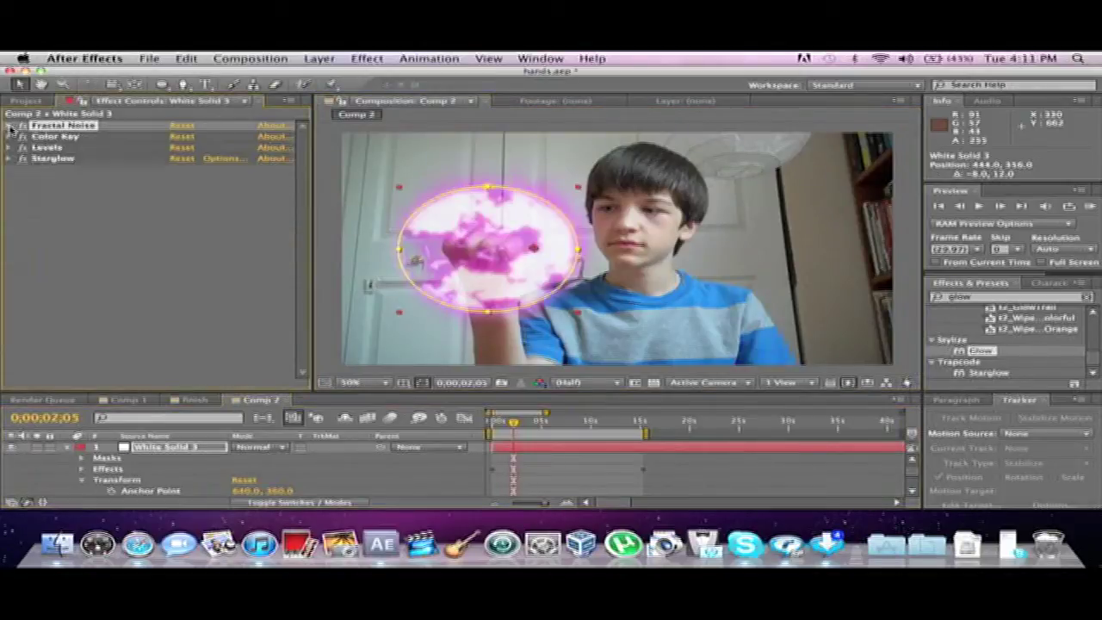
left_click(425, 383)
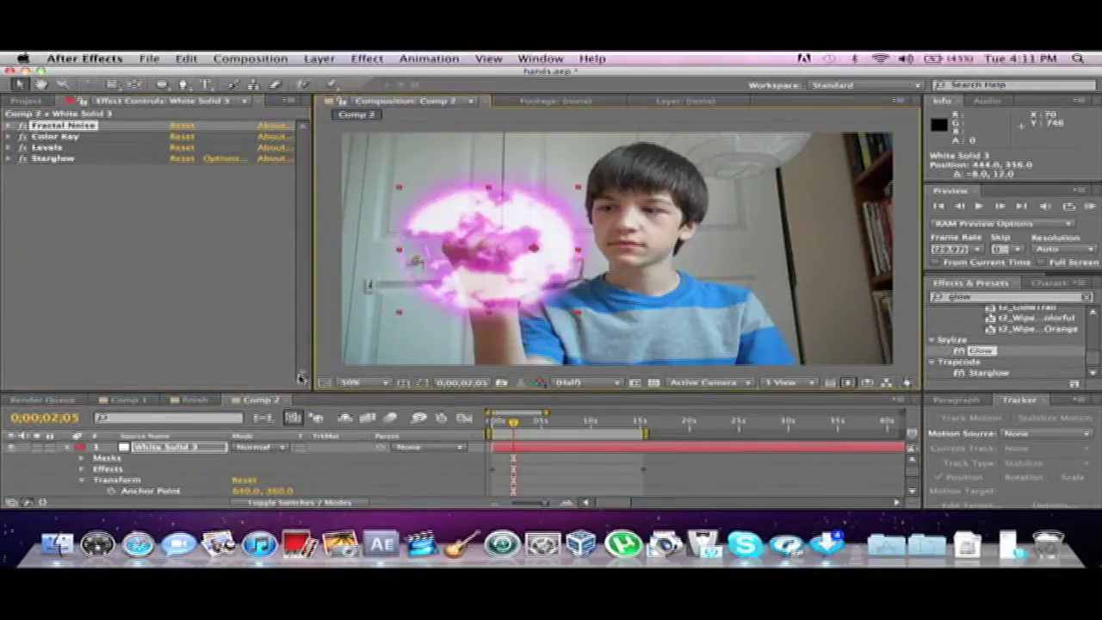
Step: Enable keyframing for White Solid 3's Position and Opacity at 0;00;02;05
scroll(82, 482, "down", 2)
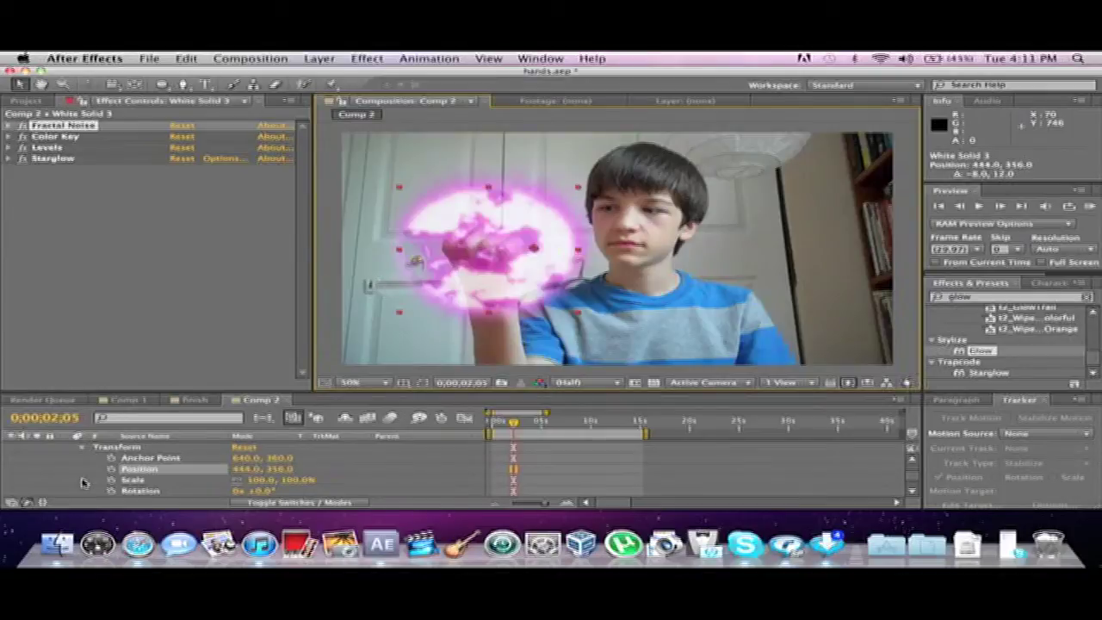
left_click(111, 471)
scroll(113, 474, "down", 1)
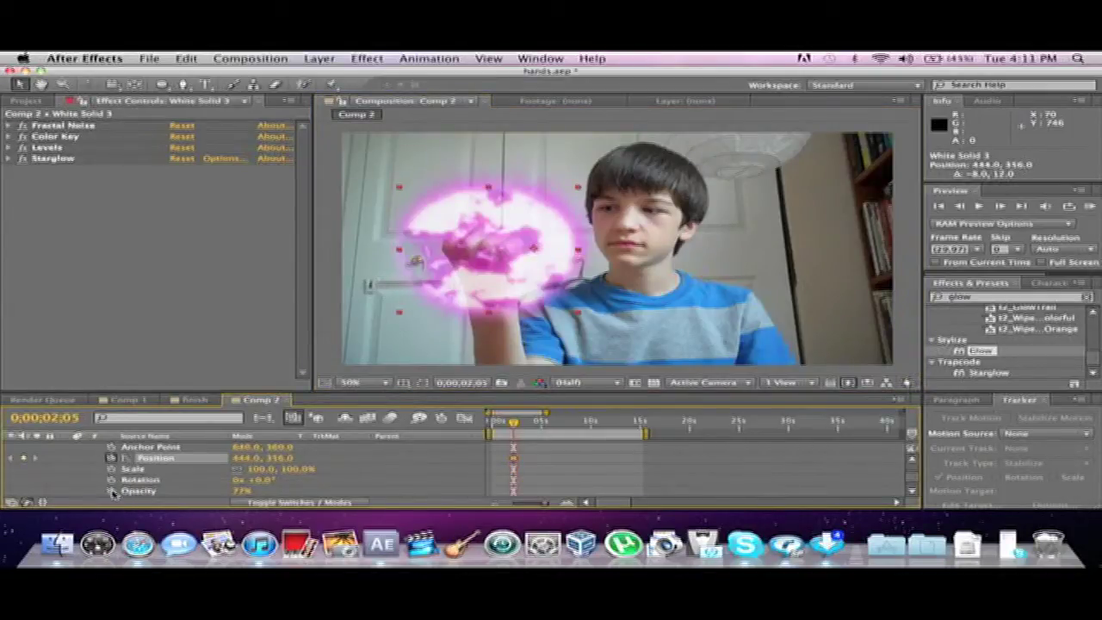
left_click(112, 491)
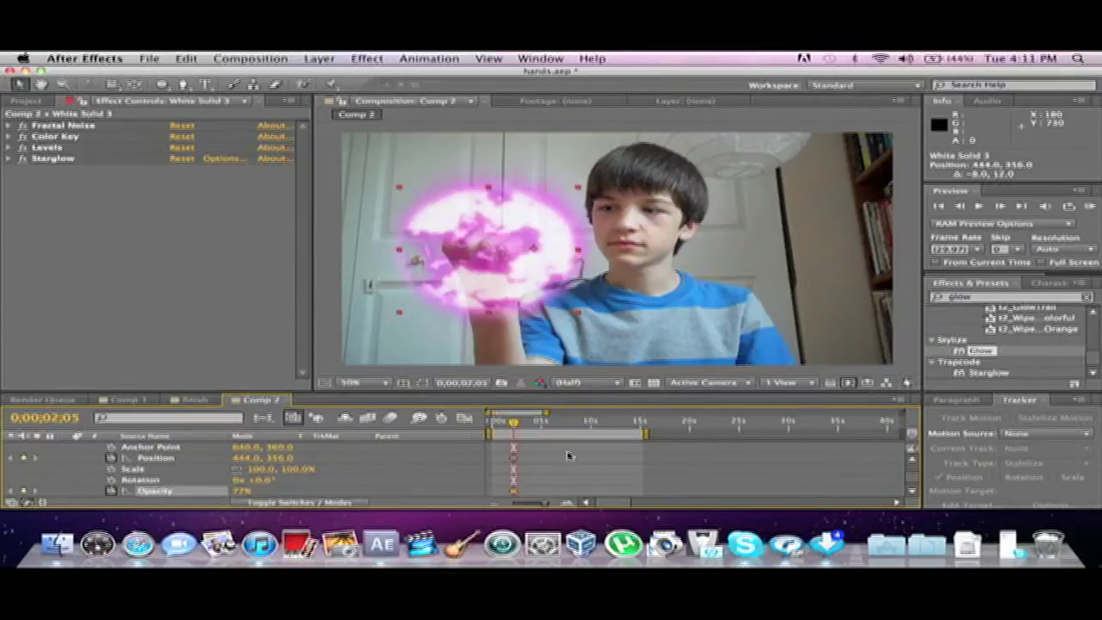
Step: Keyframe White Solid 3's position over the fist at about 682, 168 at 0;00;00;26 and about 659, 220 at 0;00;01;06
left_click_drag(515, 423, 501, 423)
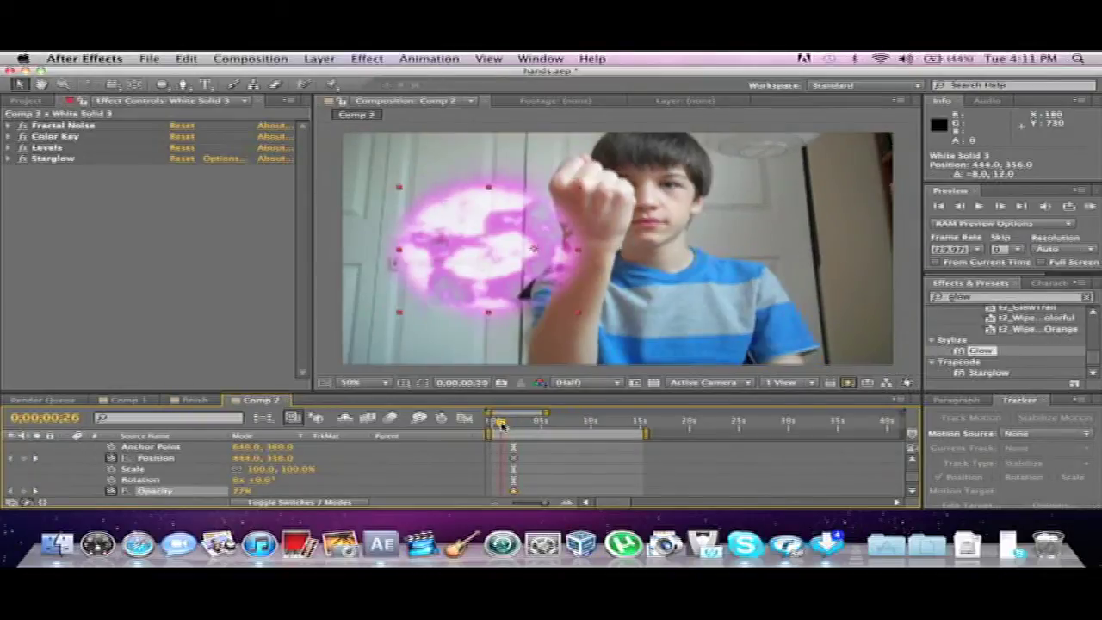
left_click(574, 504)
left_click(574, 503)
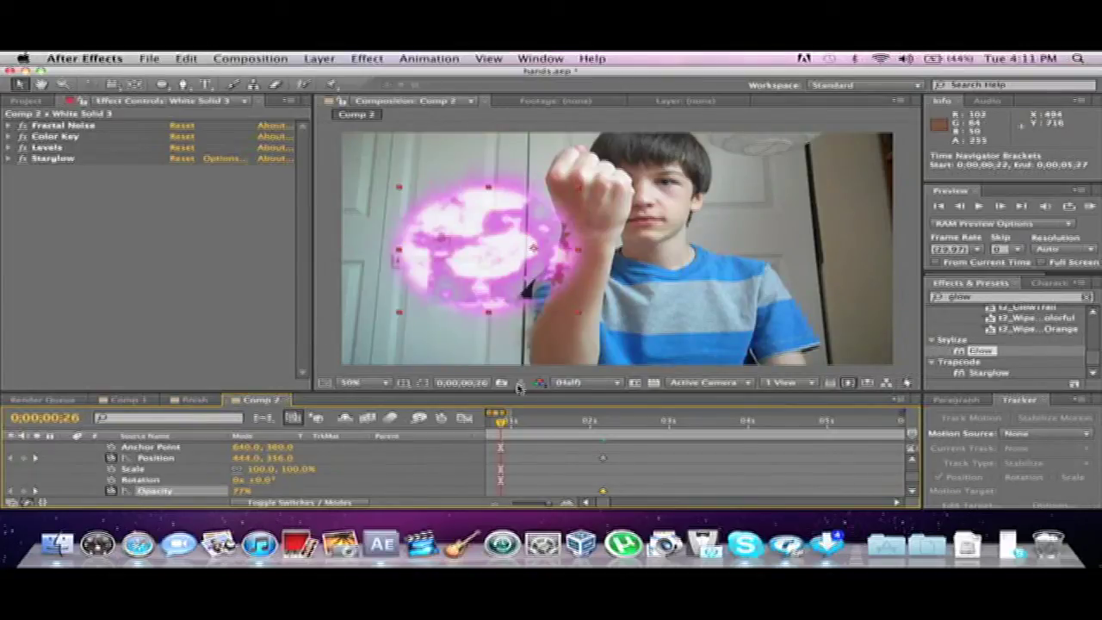
left_click_drag(468, 249, 565, 191)
left_click_drag(508, 429, 530, 415)
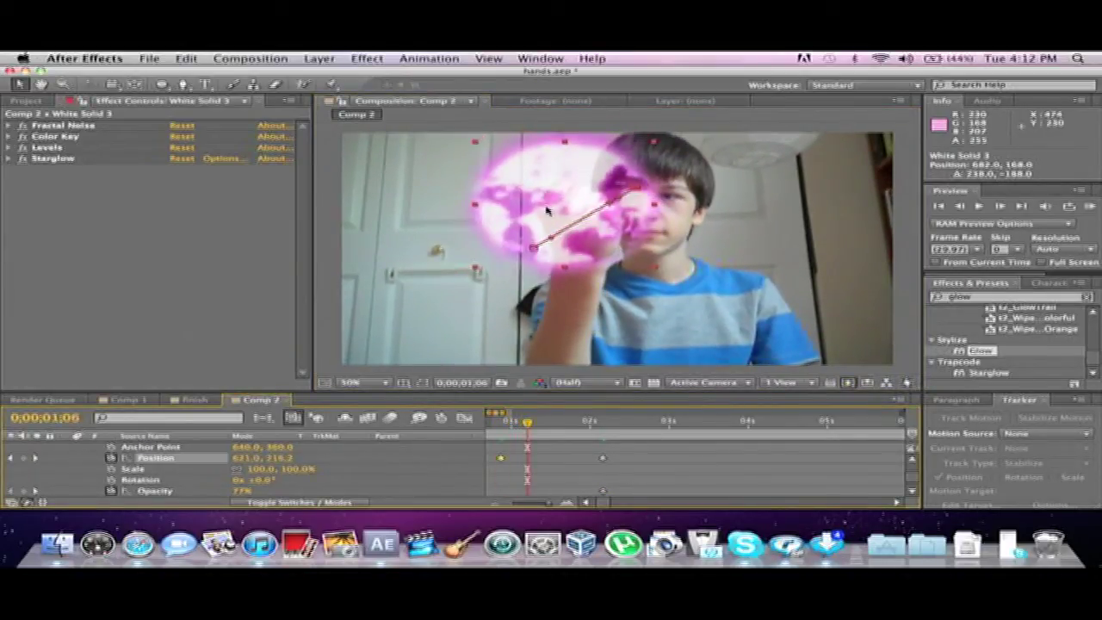
left_click_drag(547, 210, 563, 212)
Step: Keyframe White Solid 3's position to follow the fist: about 541, 248 at 0;00;01;14, 471, 259 at 0;00;01;18 and 445, 301 at 0;00;01;25
left_click_drag(527, 428, 548, 422)
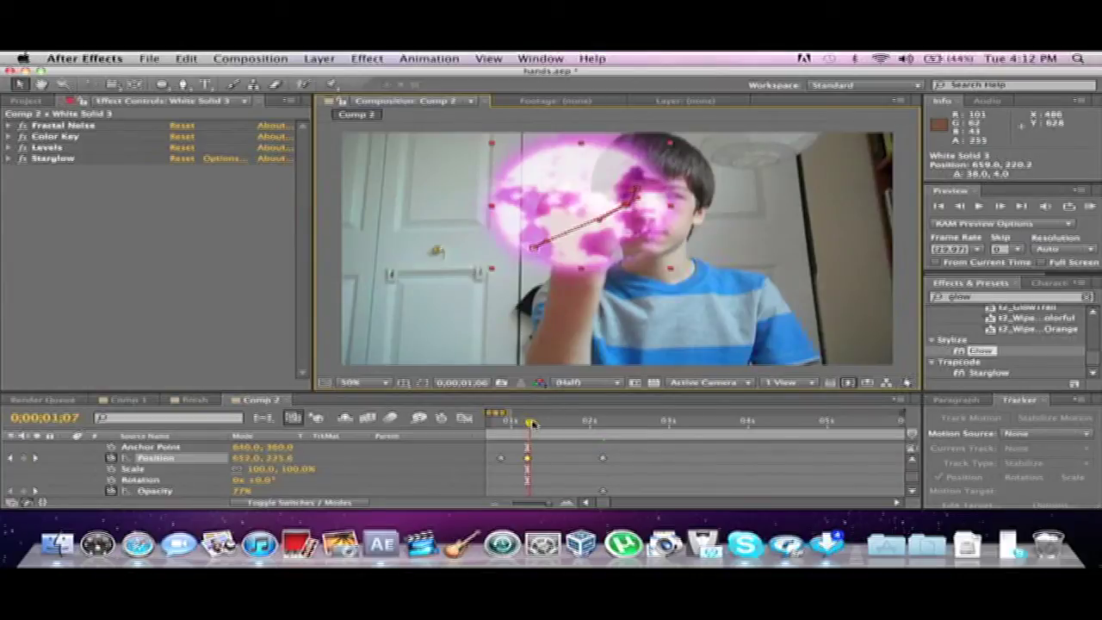
left_click_drag(556, 215, 530, 210)
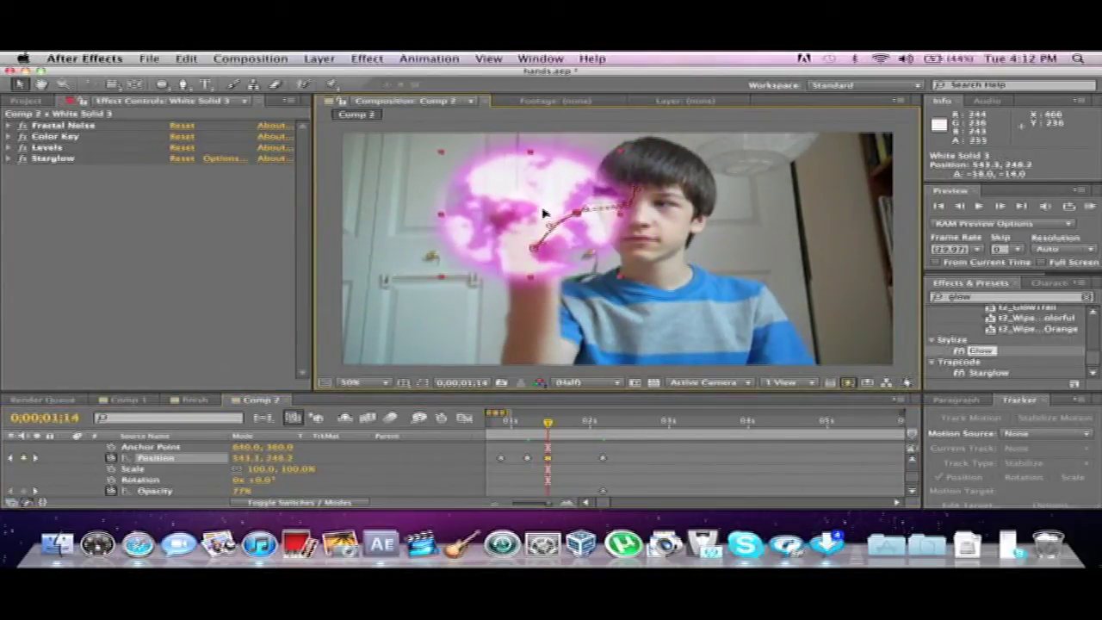
left_click_drag(550, 422, 558, 422)
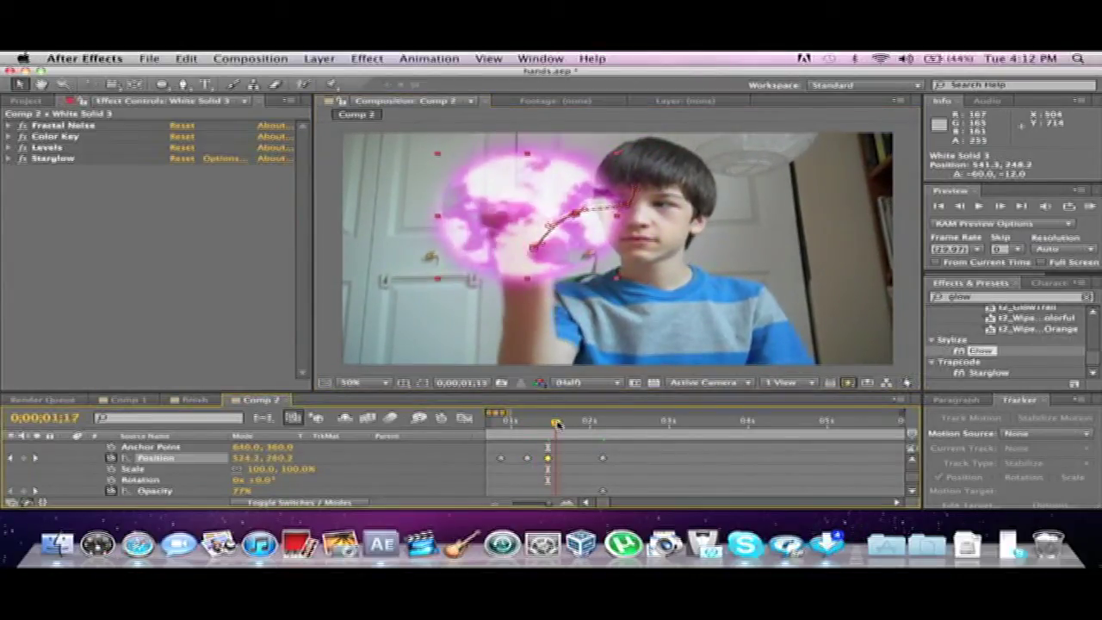
left_click_drag(527, 253, 510, 260)
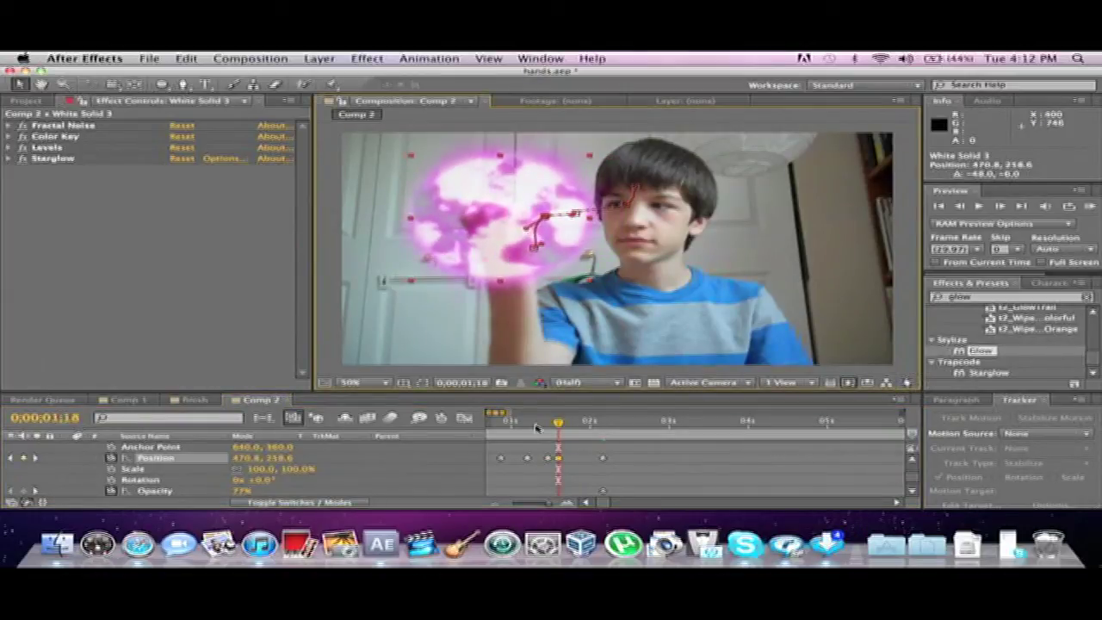
left_click_drag(564, 428, 577, 425)
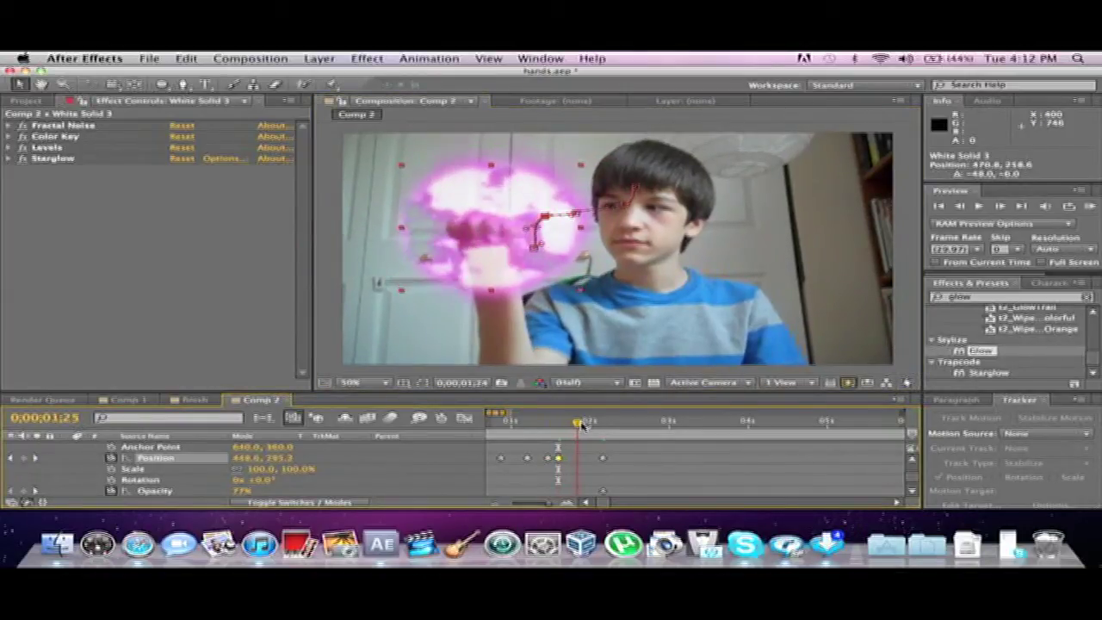
left_click_drag(496, 229, 495, 244)
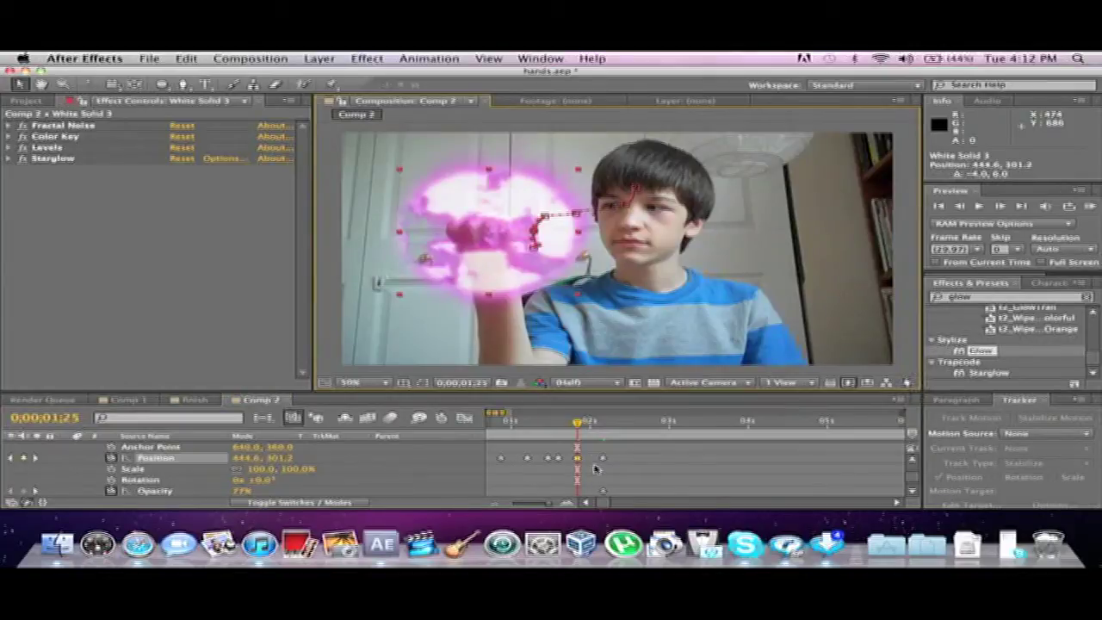
Step: At 0;00;00;13, move White Solid 3 over the open hand to about position 324, 374
left_click_drag(577, 422, 499, 430)
left_click(586, 503)
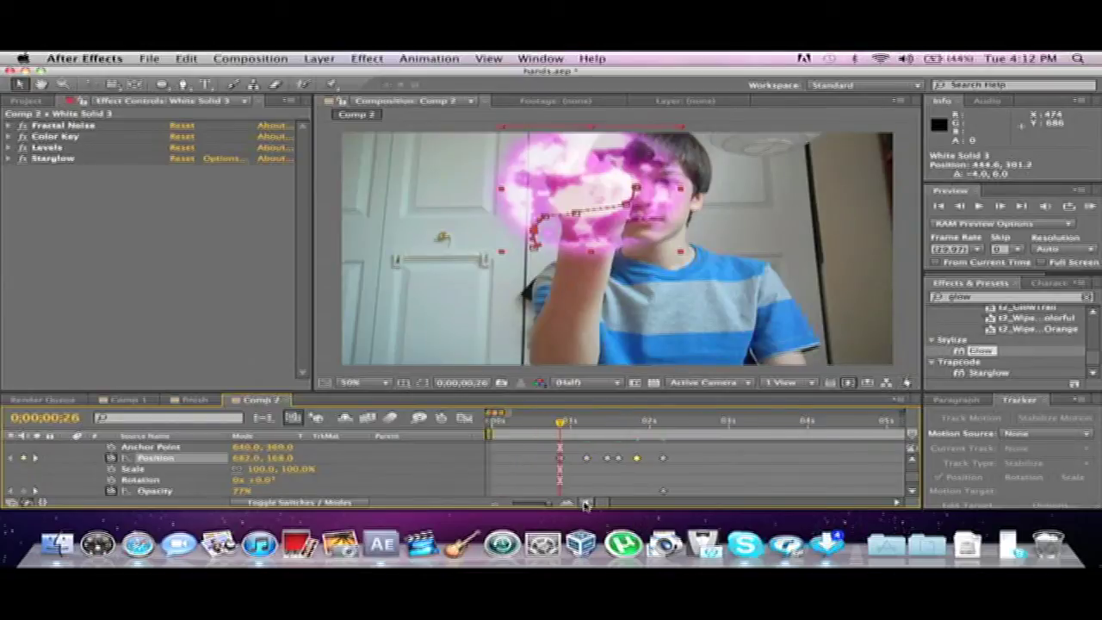
left_click_drag(545, 428, 525, 425)
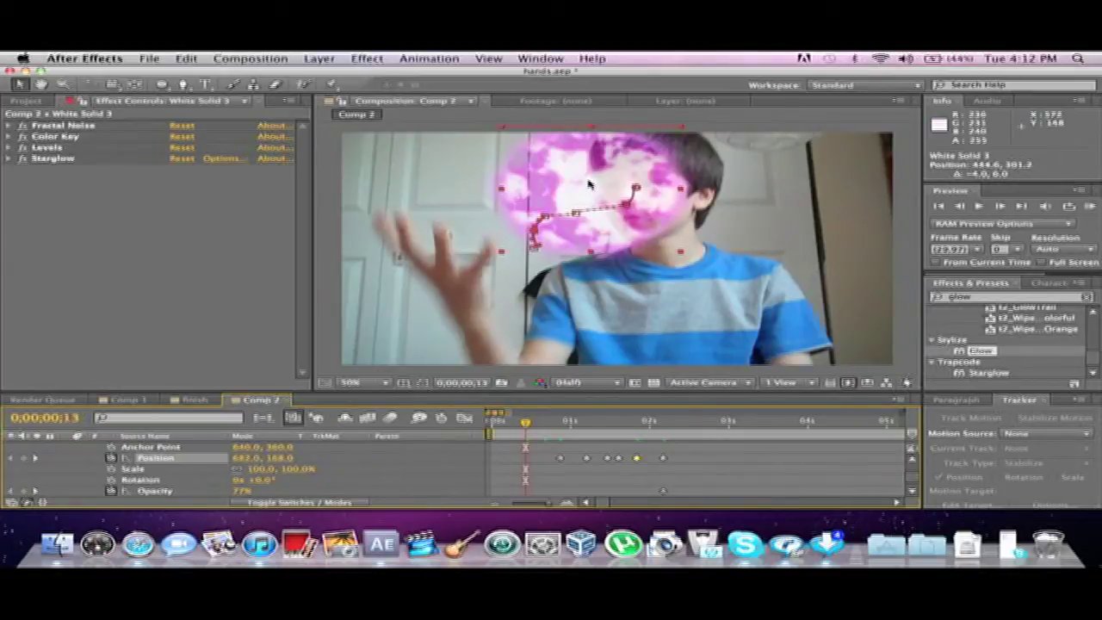
left_click_drag(573, 158, 428, 252)
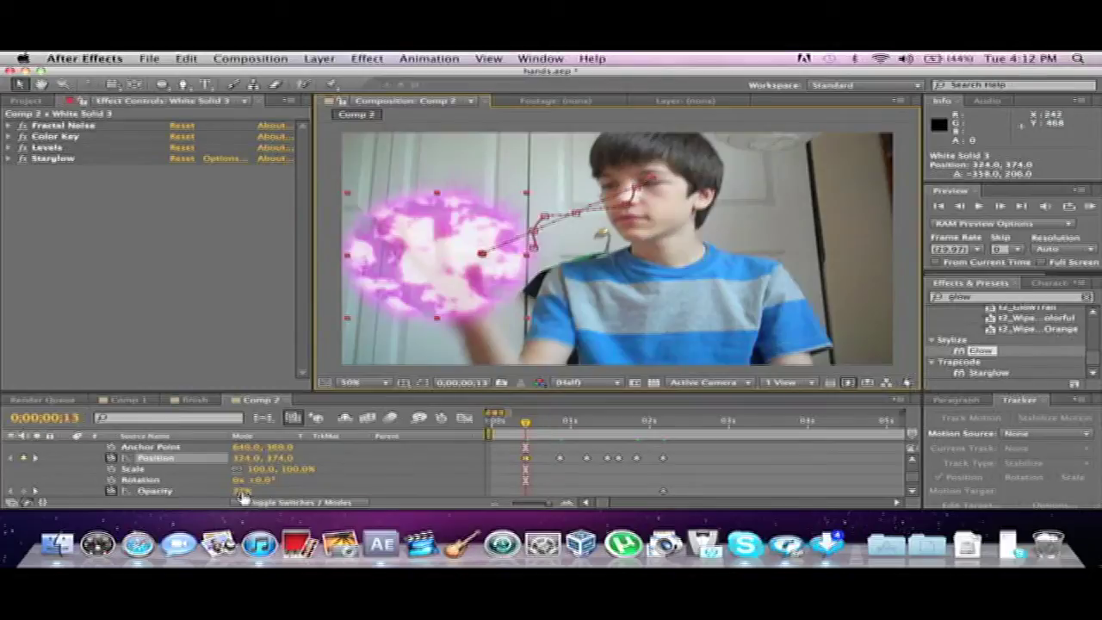
Step: Fade White Solid 3 in by keyframing Opacity at 0% at 0;00;00;13 and about 79% at 0;00;00;21
left_click_drag(241, 496, 178, 495)
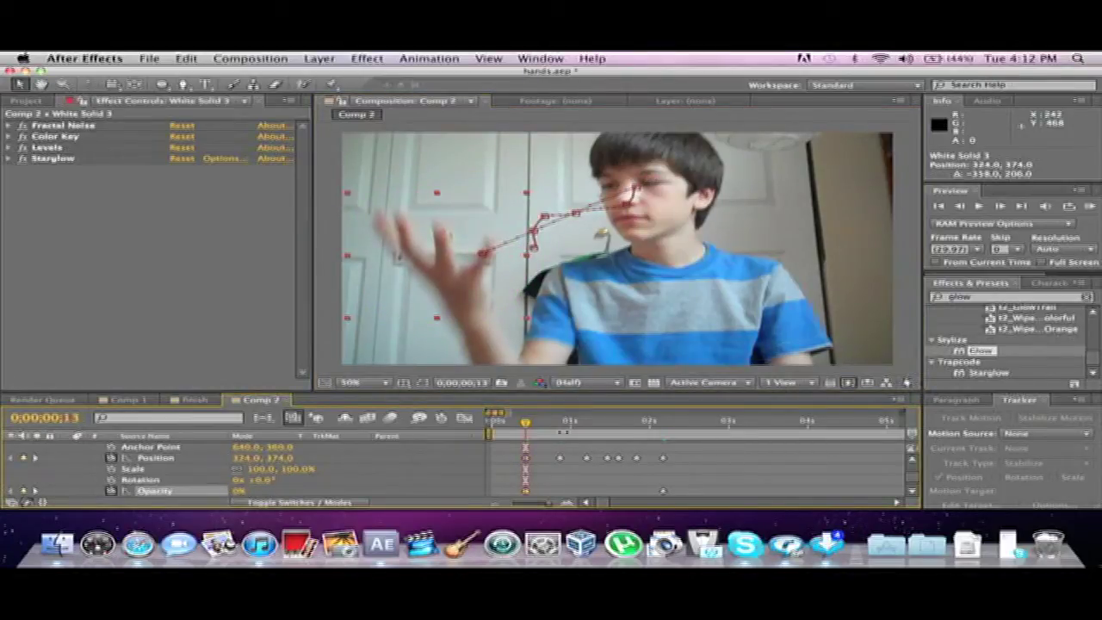
left_click_drag(527, 423, 548, 424)
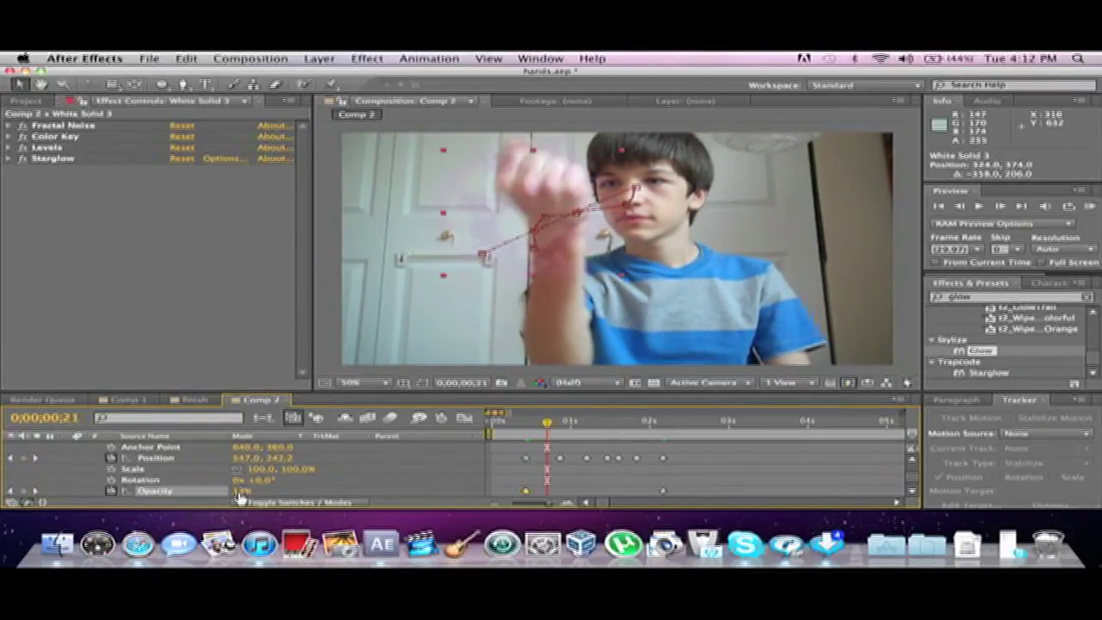
left_click_drag(241, 497, 297, 497)
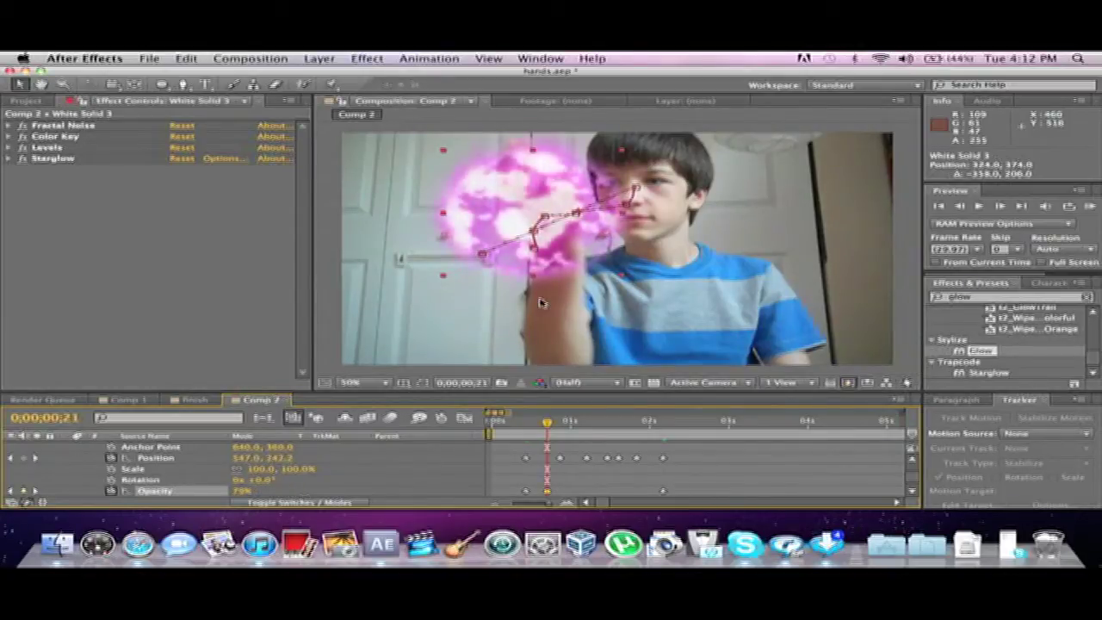
Step: Keyframe White Solid 3 at about 503, 223 between frames 14 and 21 of the first second, and about 360, 305 at 0;00;00;14
mouse_move(546, 425)
left_mouse_down()
mouse_move(524, 423)
mouse_move(565, 424)
mouse_move(540, 424)
left_mouse_up()
left_click_drag(477, 208, 494, 185)
left_click_drag(541, 426, 531, 426)
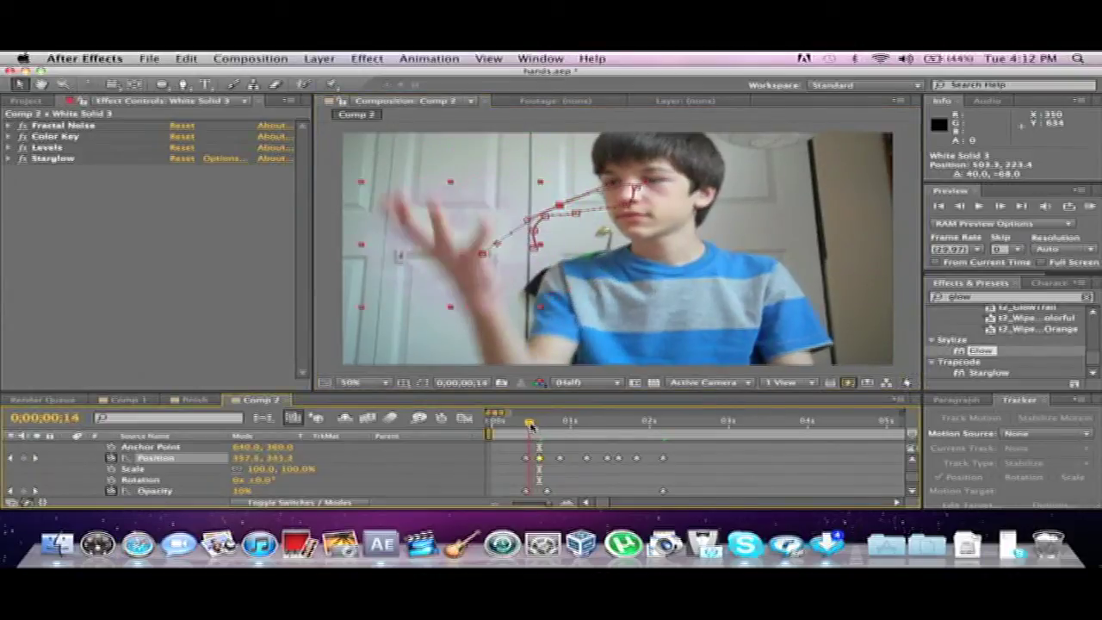
left_click_drag(425, 228, 426, 215)
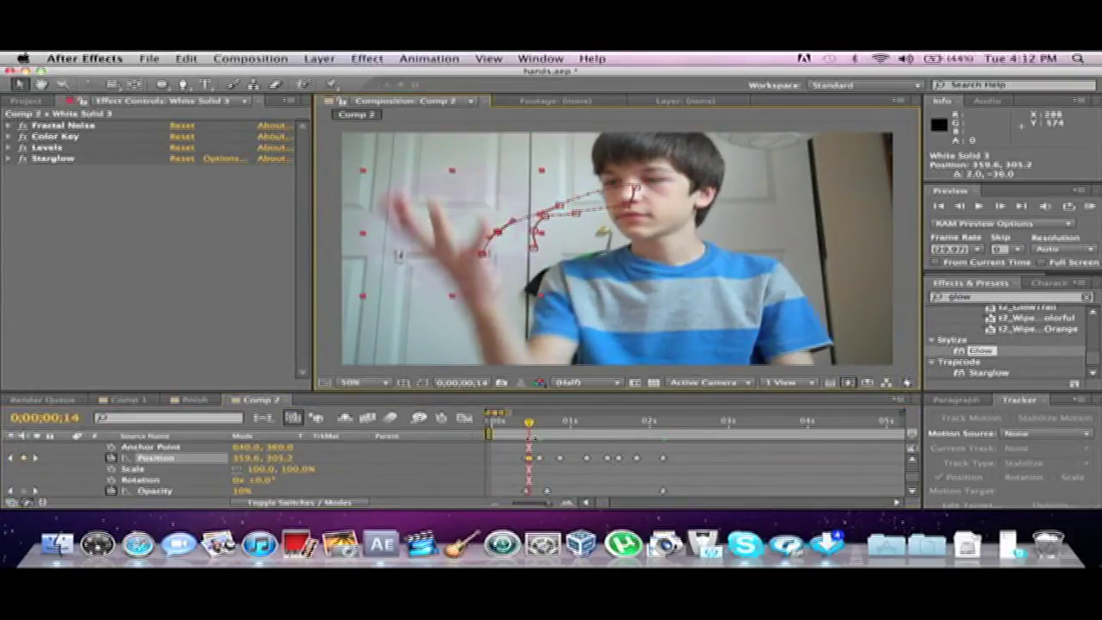
Step: Undo a misplaced move, and keyframe White Solid 3's position at about 550, 368 at 0;00;02;18 and 670, 326 at 0;00;02;28
left_click_drag(529, 423, 697, 433)
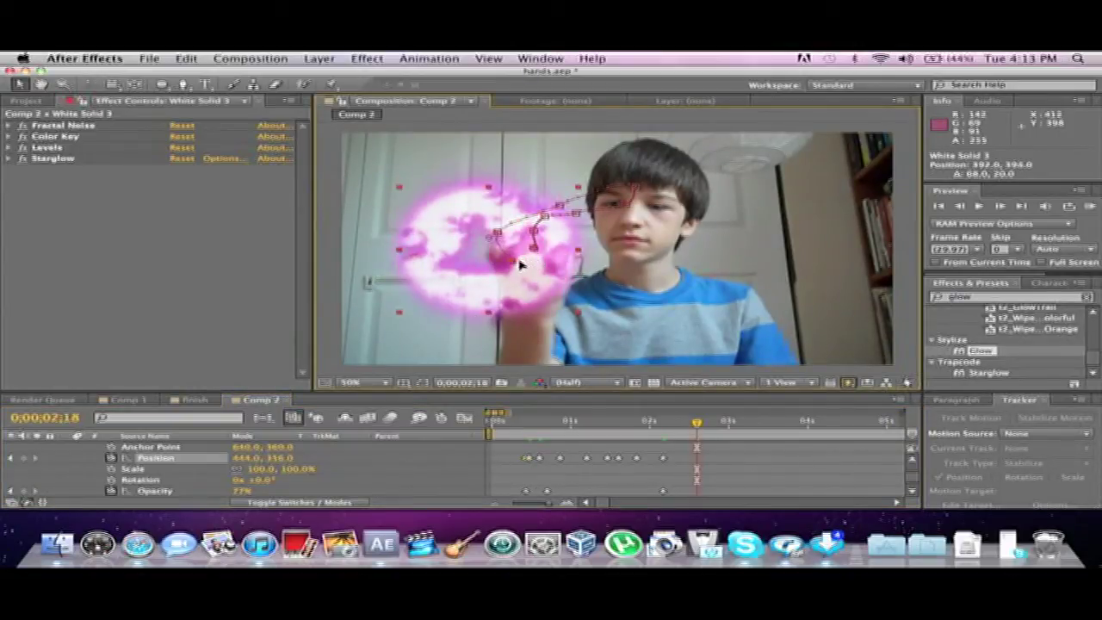
key("super+z")
left_click_drag(520, 288, 565, 291)
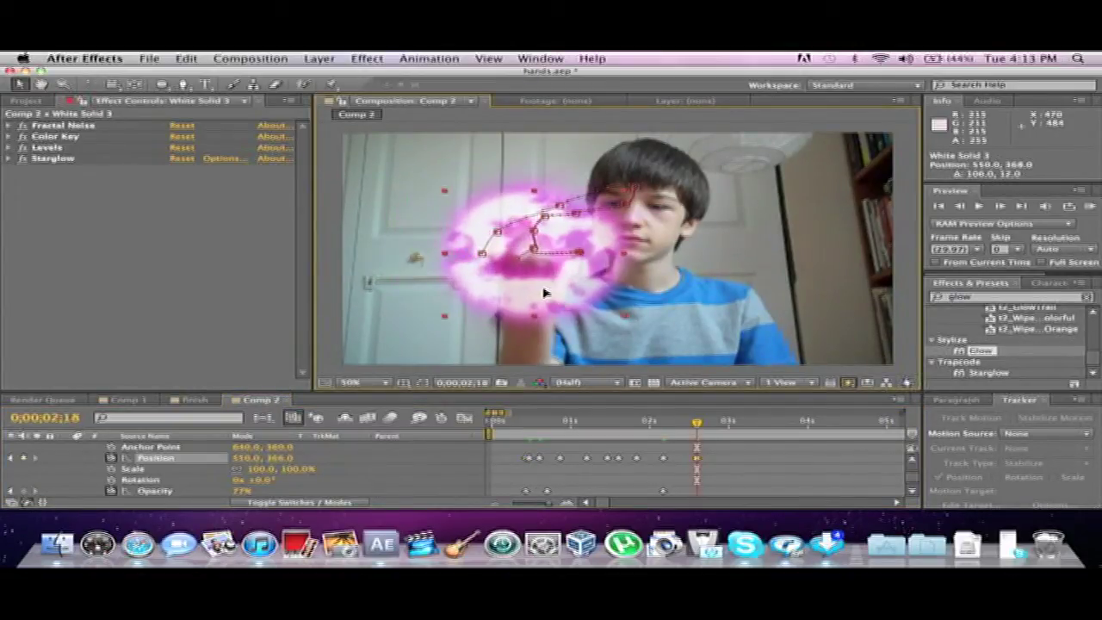
left_click_drag(696, 434, 724, 433)
left_click_drag(571, 294, 625, 280)
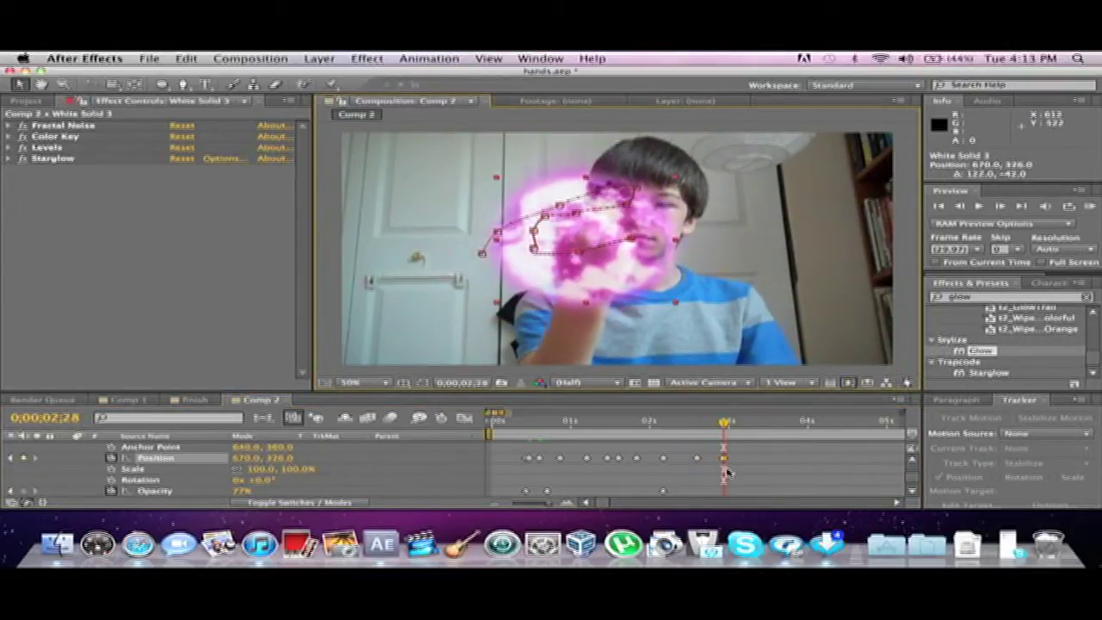
Step: Keyframe White Solid 3's position over the fist at about 592, 288 at 0;00;03;14 and 672, 319 at 0;00;03;05
left_click(898, 502)
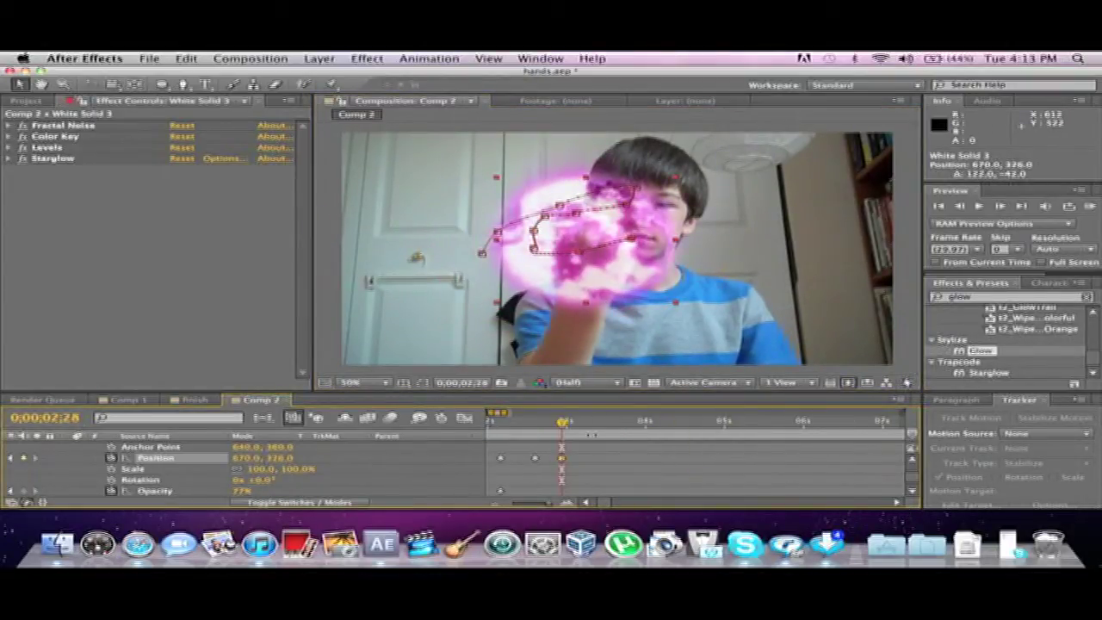
left_click(604, 424)
left_click_drag(604, 253, 570, 242)
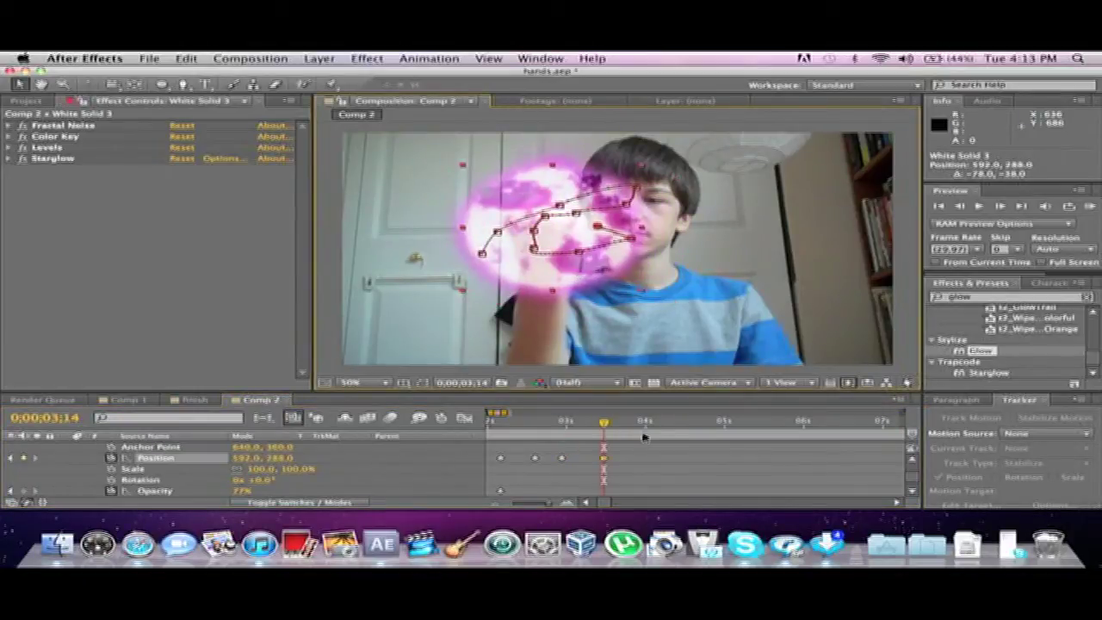
left_click_drag(610, 421, 577, 426)
left_click_drag(586, 260, 602, 263)
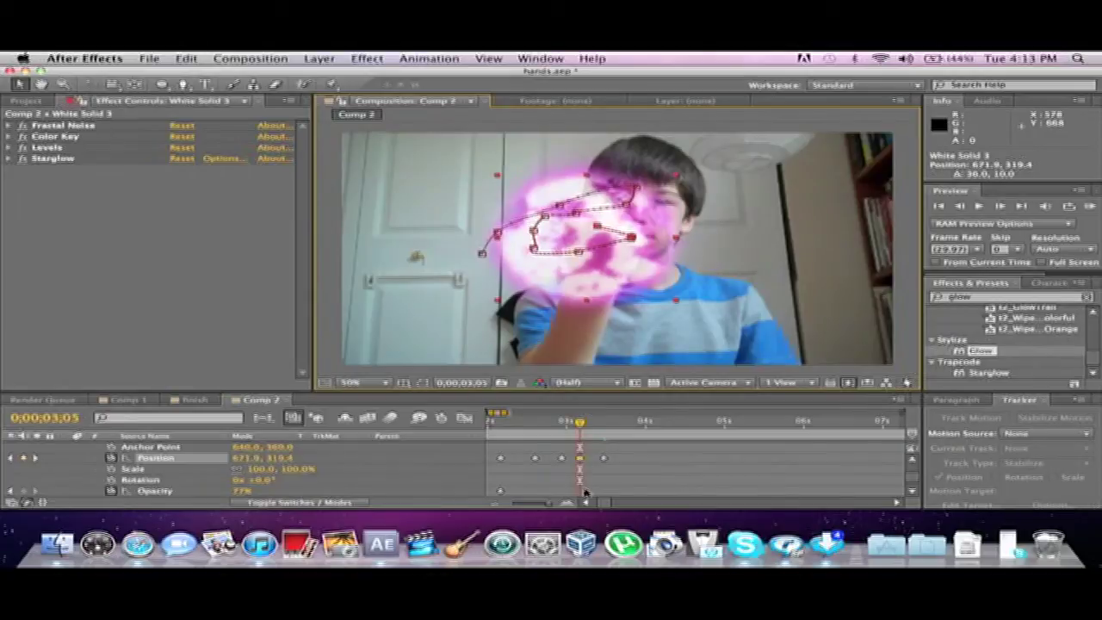
Step: Play the force field animation back from the beginning of Comp 2 to check how it follows the hand
double_click(494, 504)
left_click(487, 422)
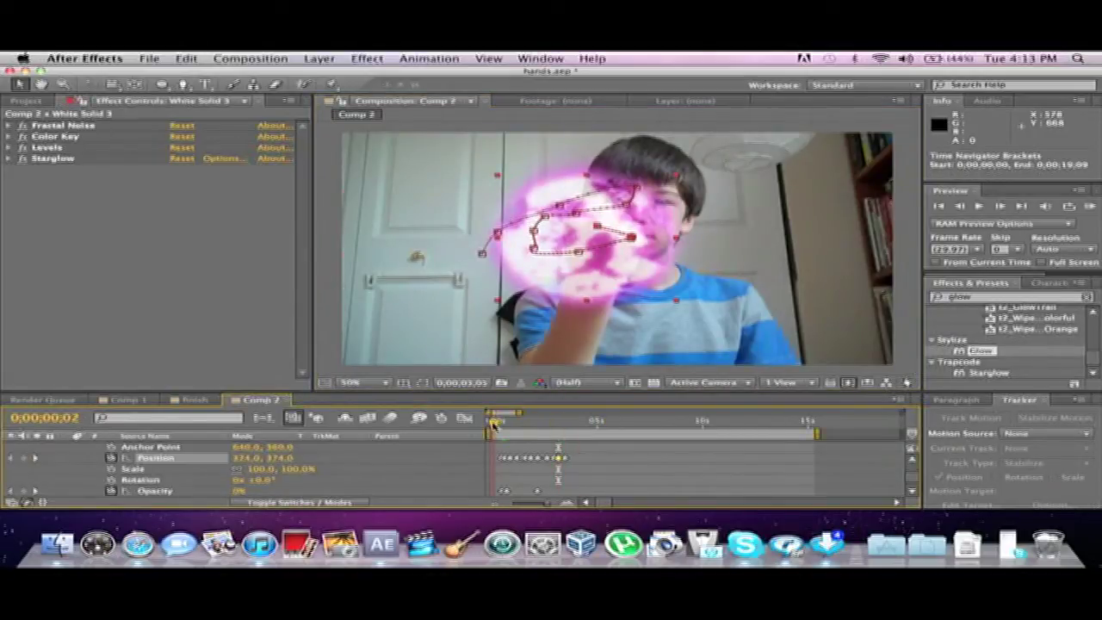
key("space")
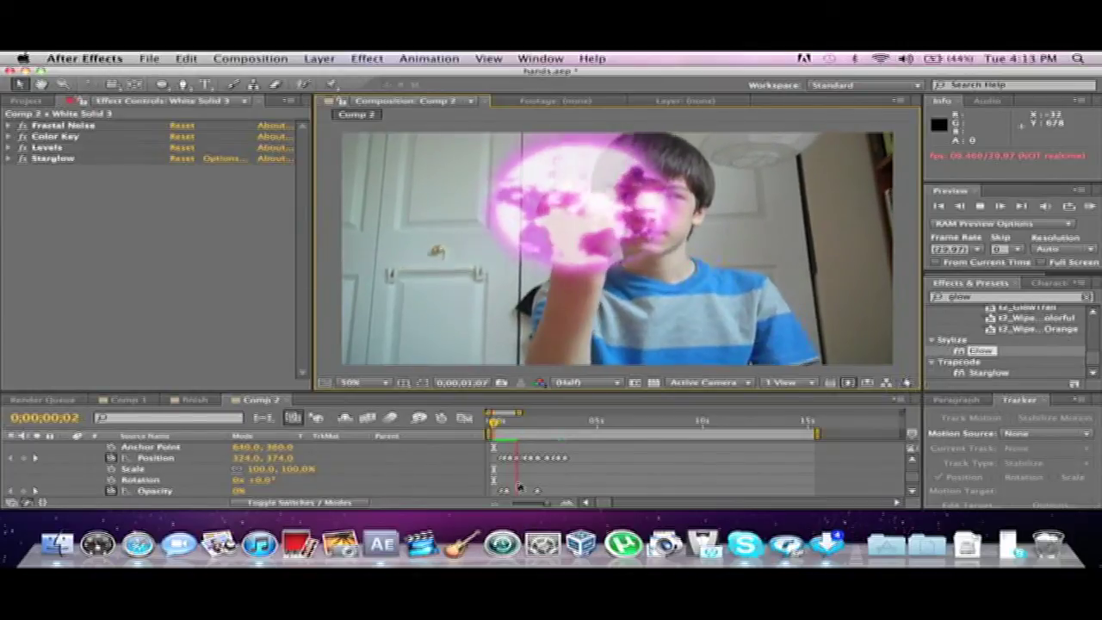
Step: Try applying Easy Ease to all of White Solid 3's Position and Opacity keyframes
left_click_drag(591, 493, 448, 443)
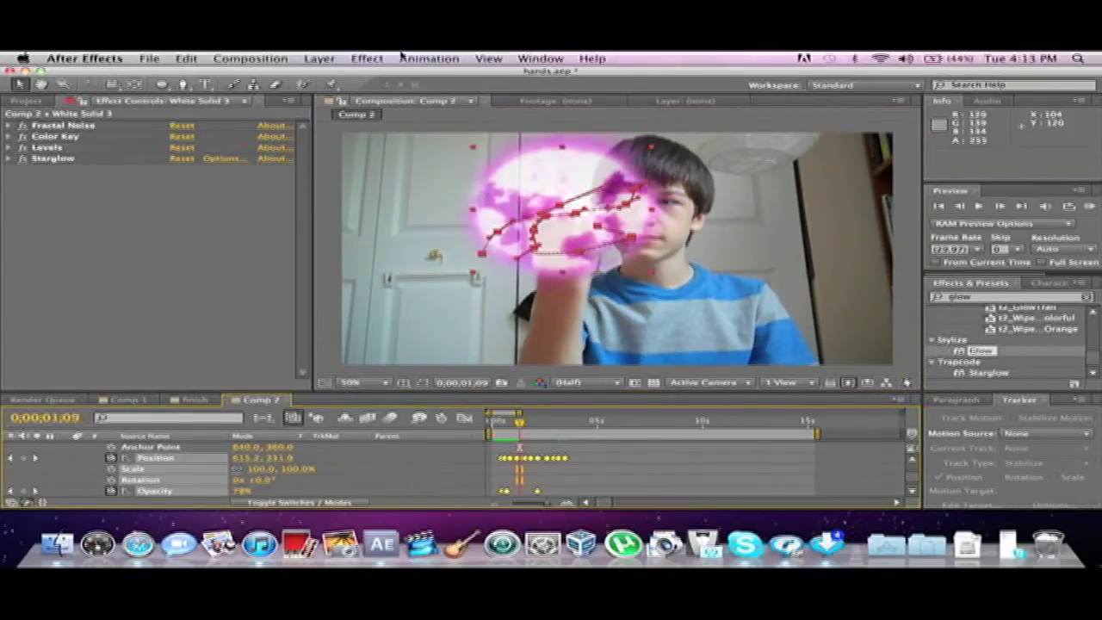
left_click(429, 58)
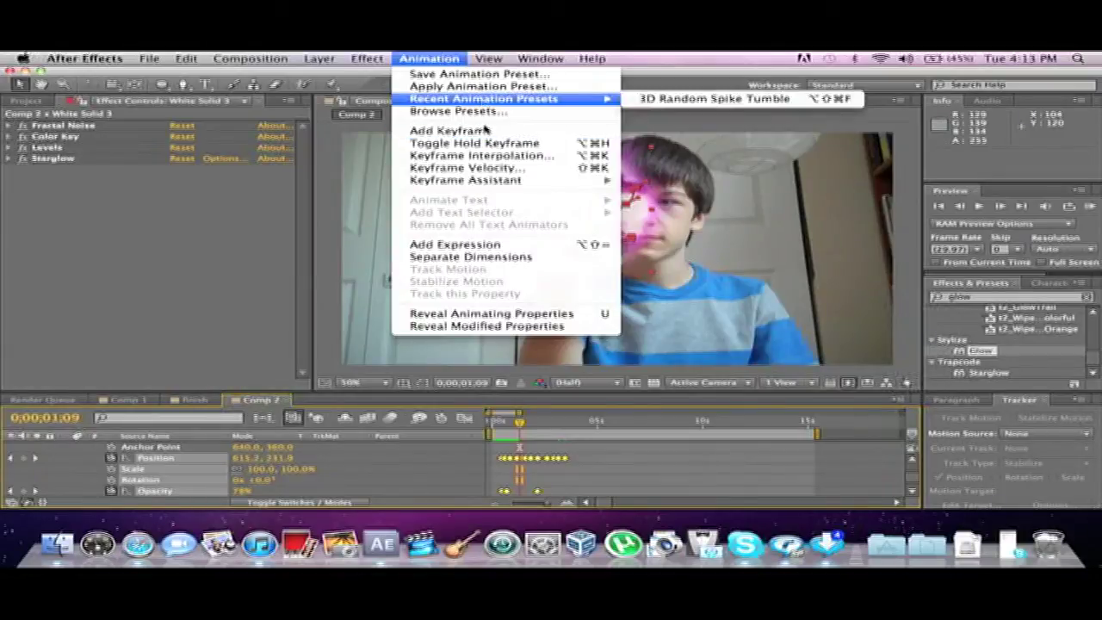
mouse_move(492, 180)
left_click(752, 205)
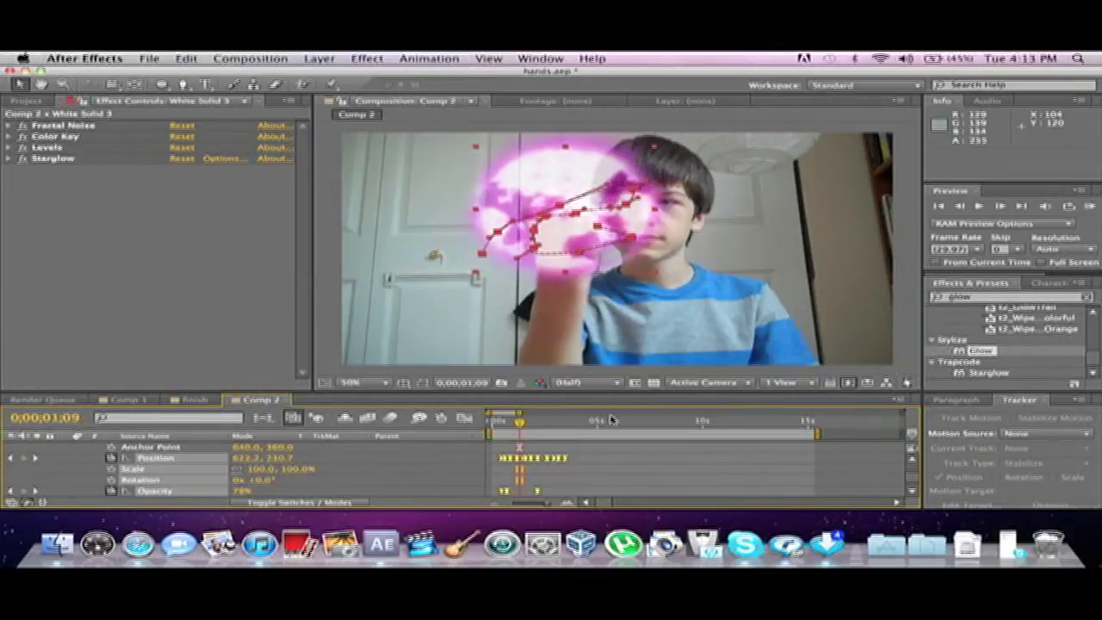
Step: Preview the eased motion from the beginning of the composition and undo the Easy Ease
left_click_drag(512, 429, 480, 422)
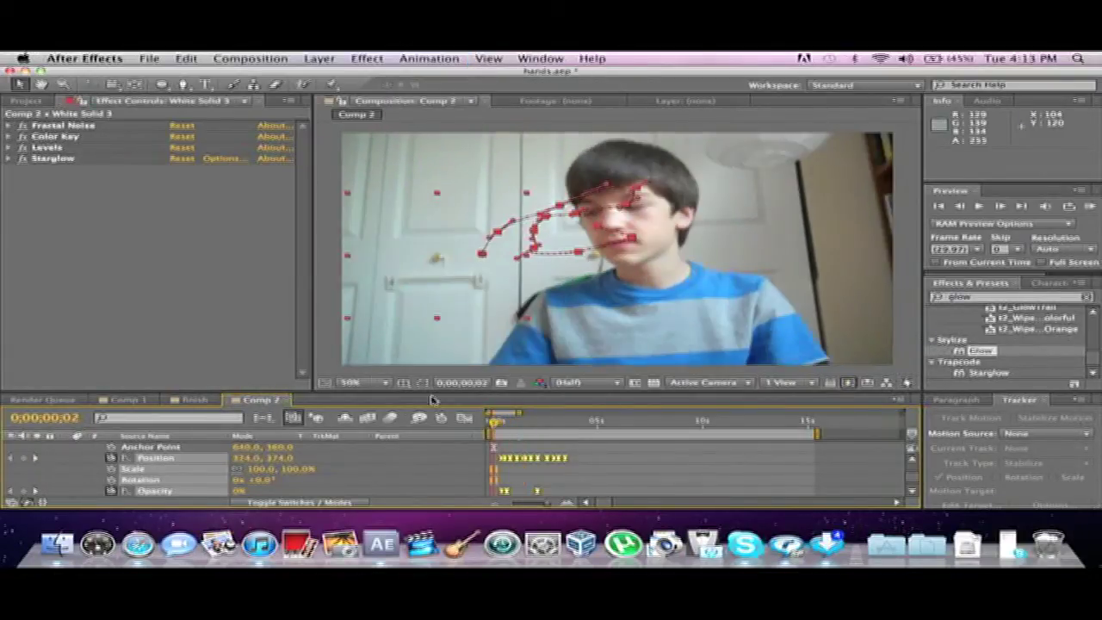
left_click(329, 354)
key("space")
key("space")
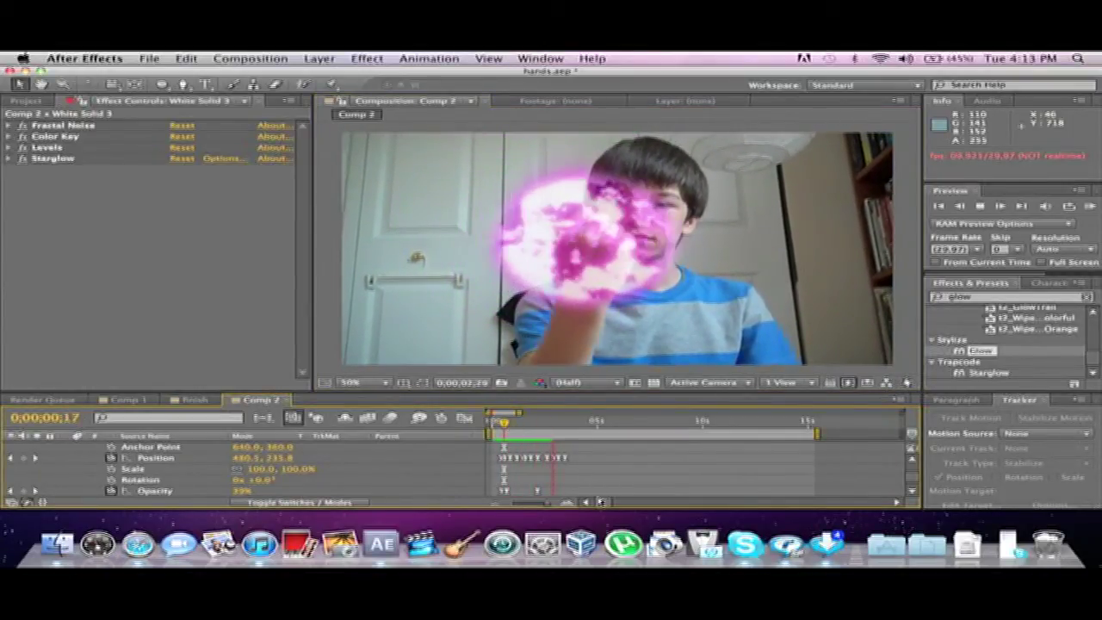
key("space")
key("super+z")
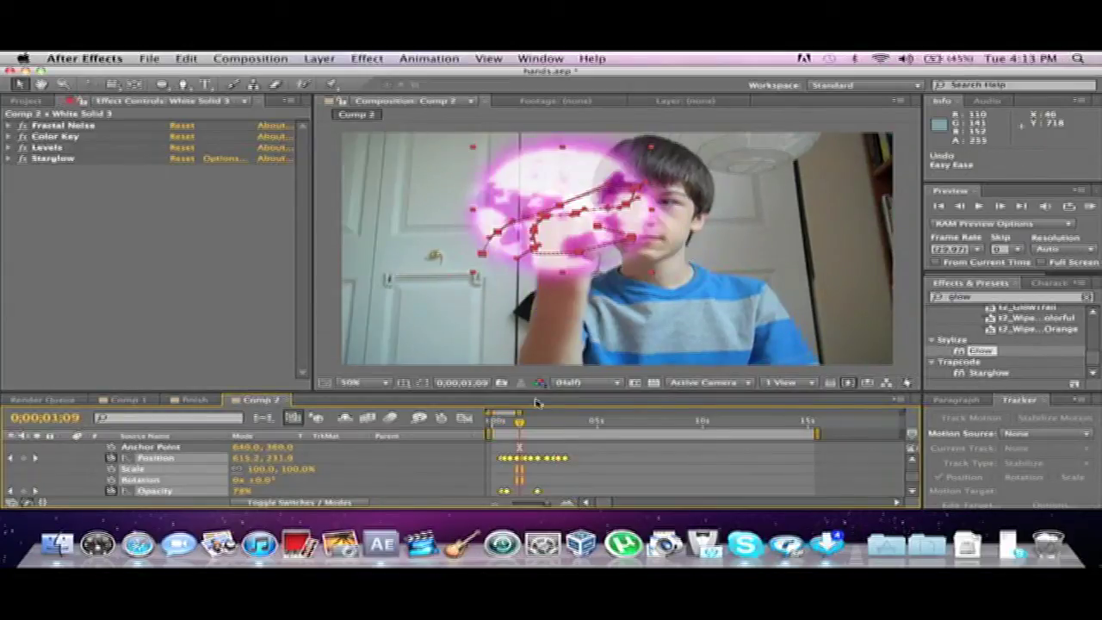
Step: Keyframe White Solid 3's position over the hand at about 528, 274 at 0;00;03;20 and 472, 282 at 0;00;03;24
key("space")
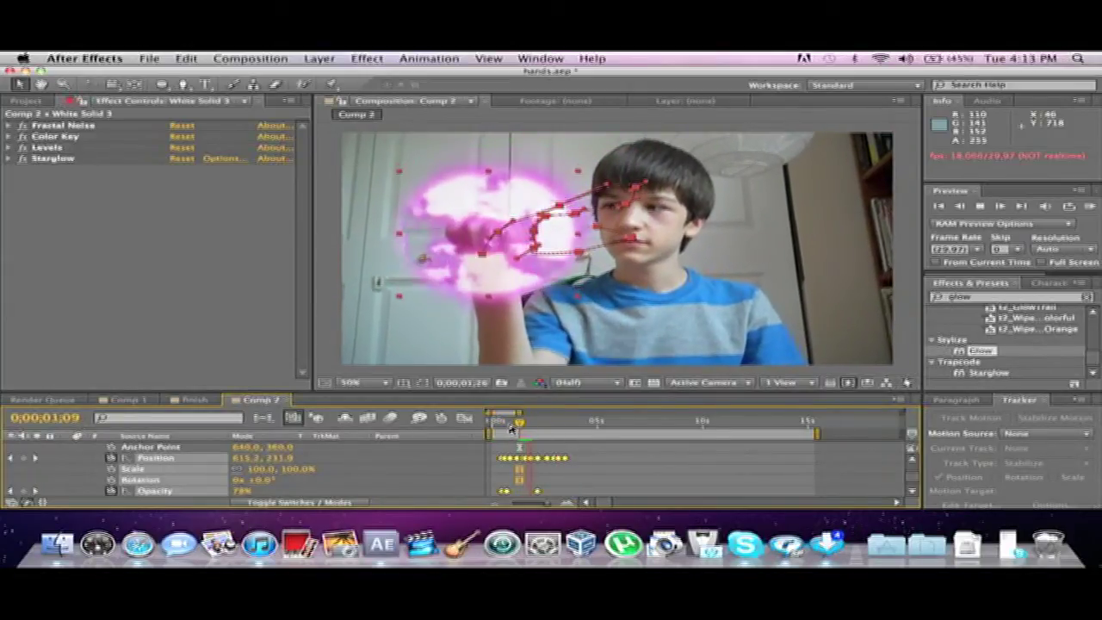
left_click(572, 505)
left_click(572, 505)
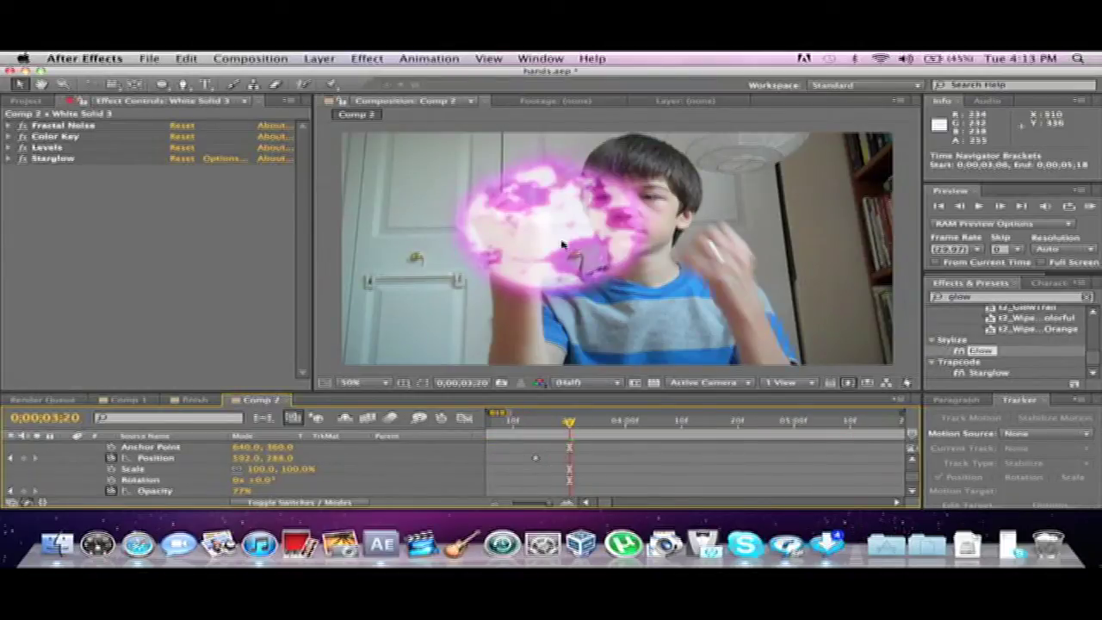
left_click_drag(564, 253, 541, 247)
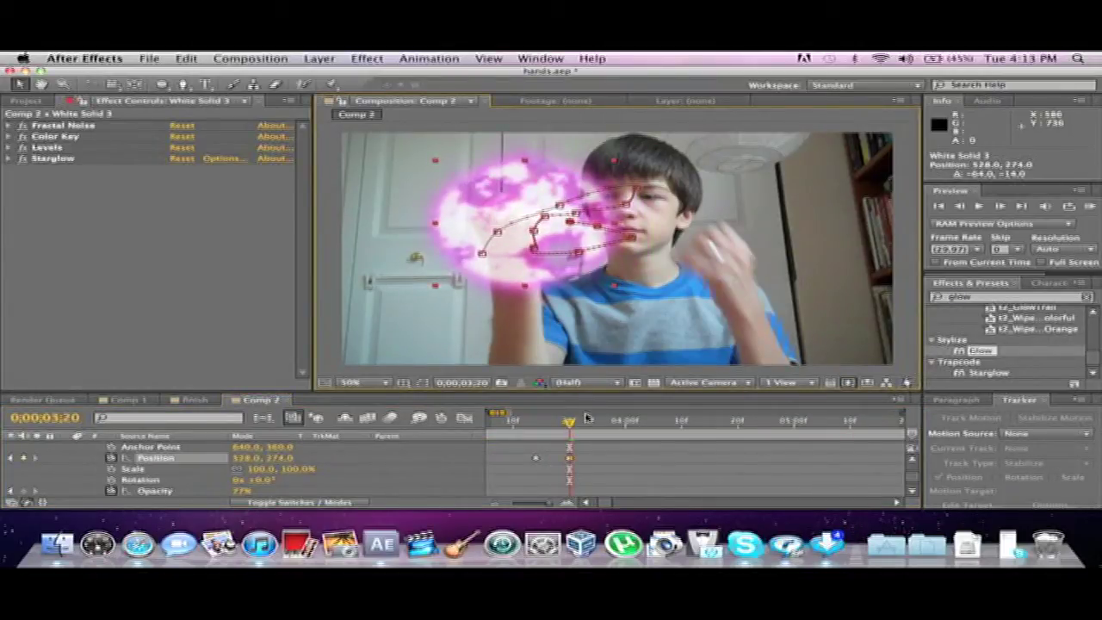
left_click_drag(572, 422, 591, 422)
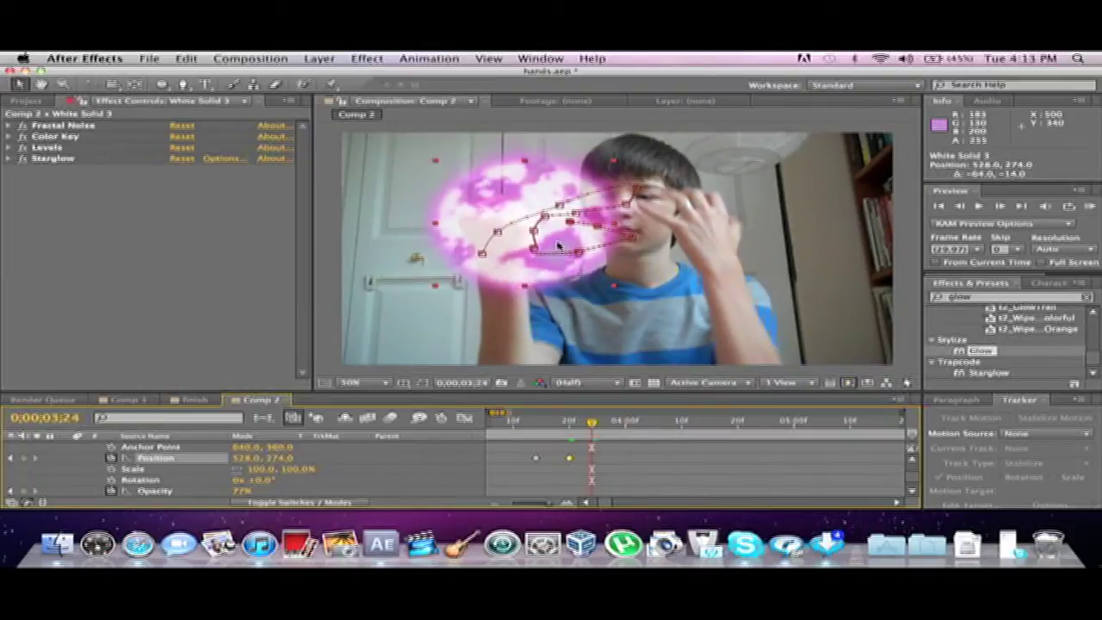
left_click_drag(559, 244, 535, 248)
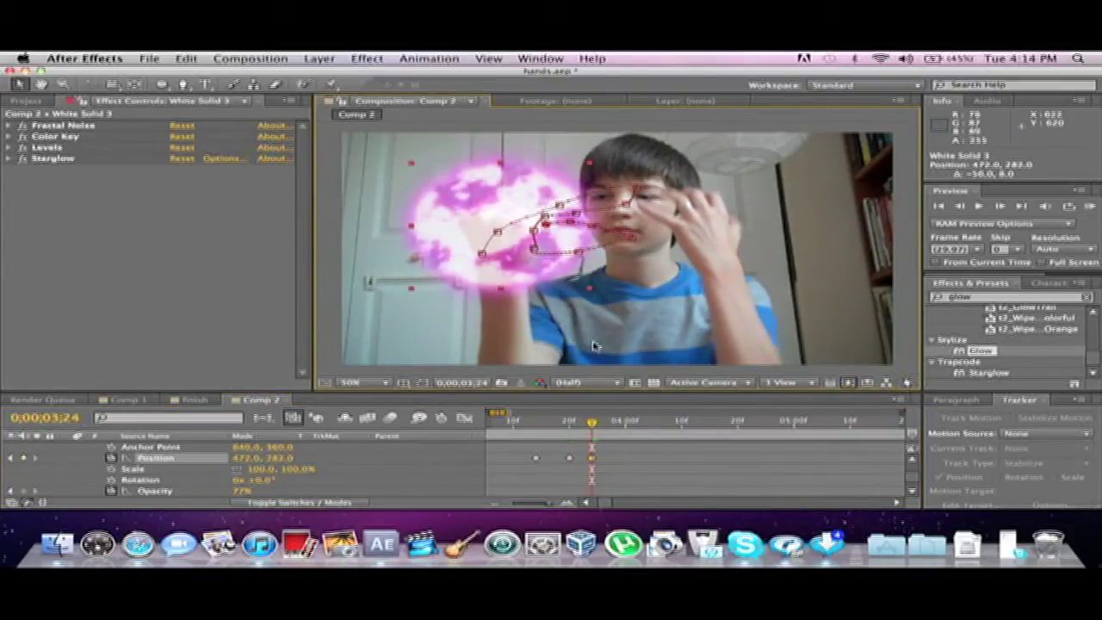
Step: Keyframe White Solid 3's position at about 452, 282 at 0;00;04;05 and 478, 292 at 0;00;04;20
left_click(496, 503)
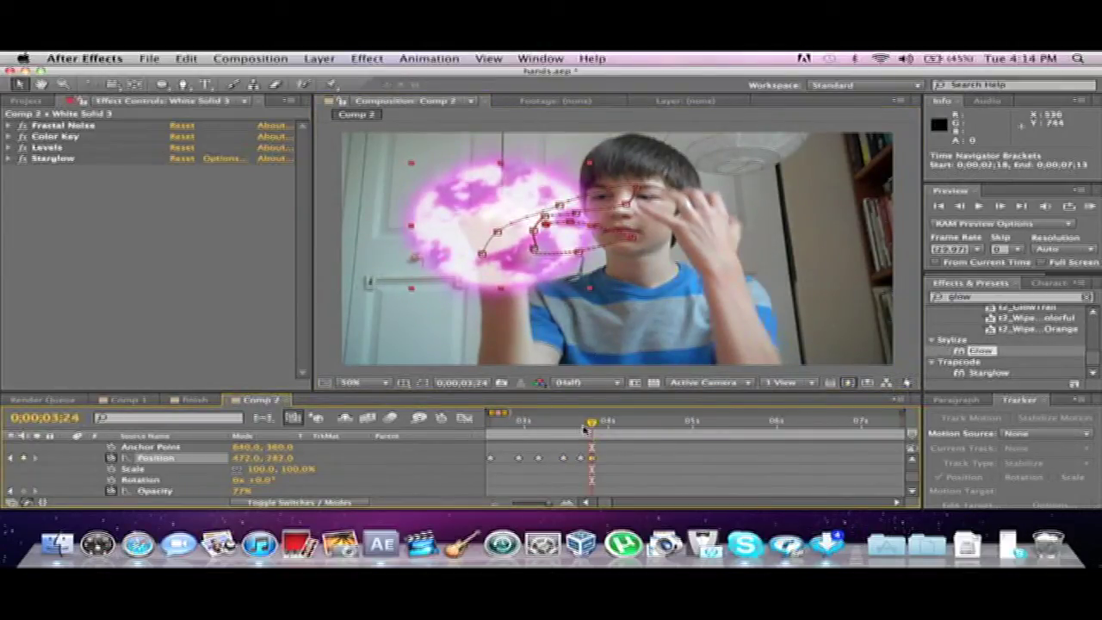
left_click_drag(593, 424, 623, 421)
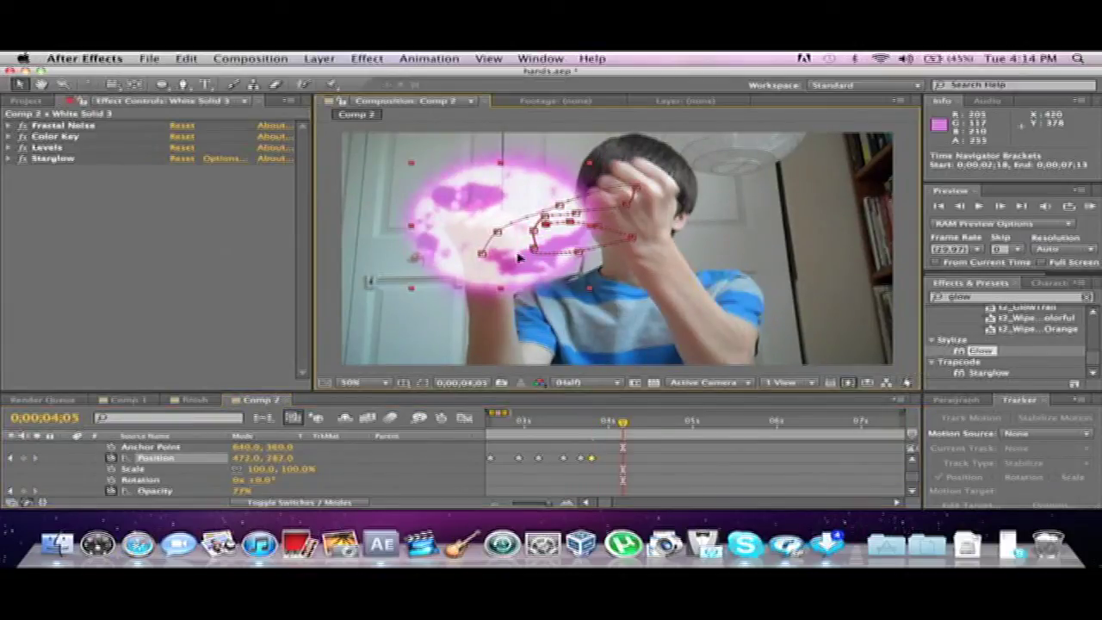
left_click_drag(524, 258, 515, 258)
left_click_drag(625, 422, 664, 422)
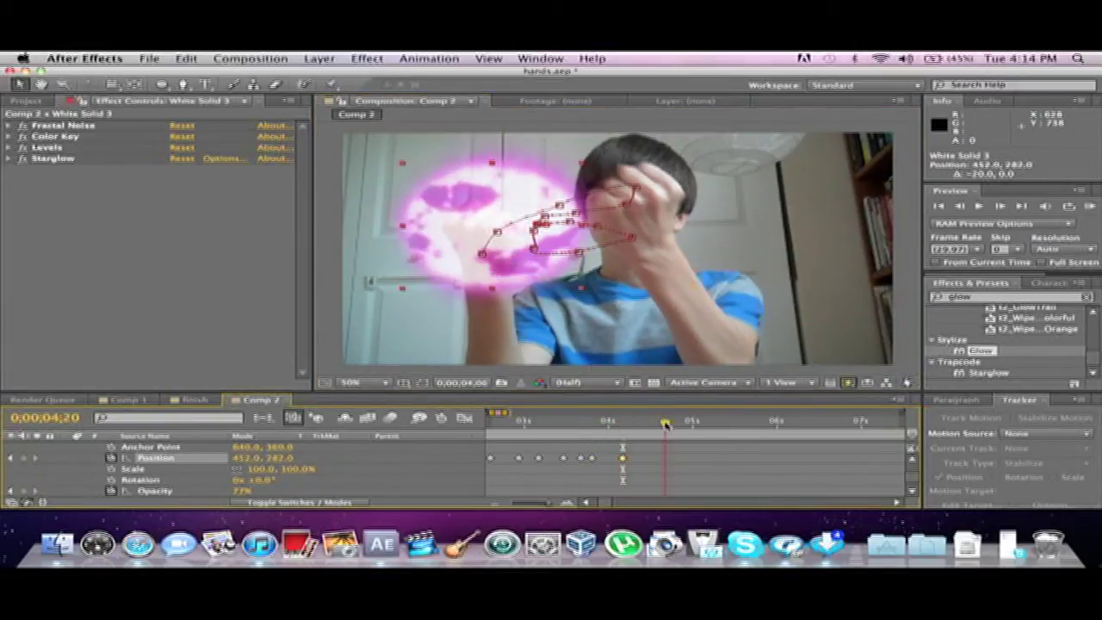
left_click_drag(521, 270, 532, 274)
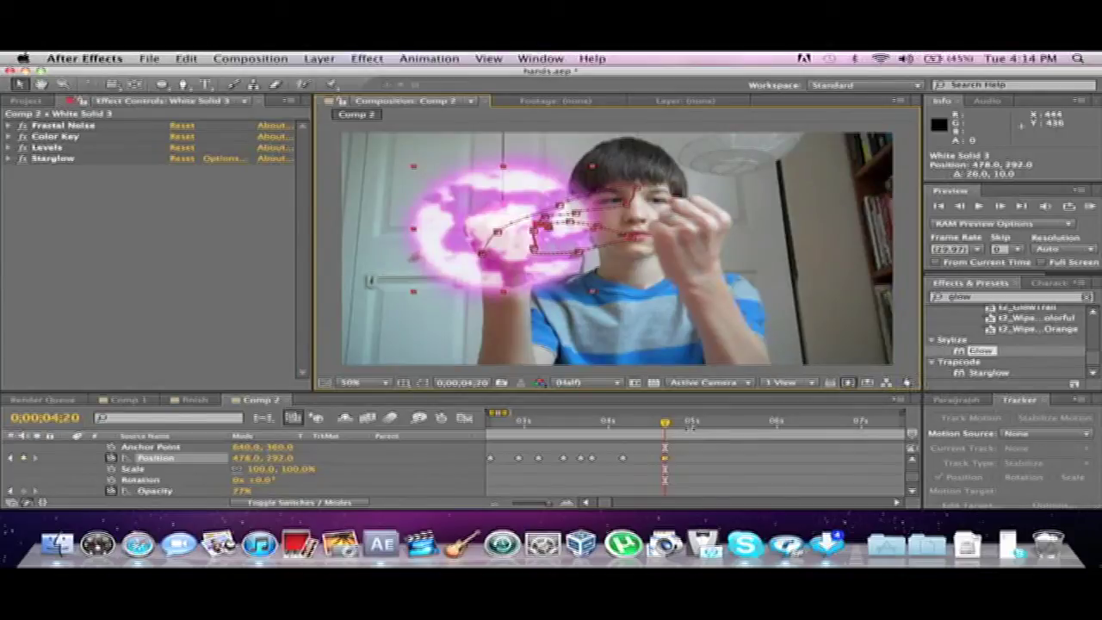
Step: Keyframe White Solid 3's position over the raised fist at 0;00;05;12, and at about 542, 342 at 0;00;06;03
left_click(729, 425)
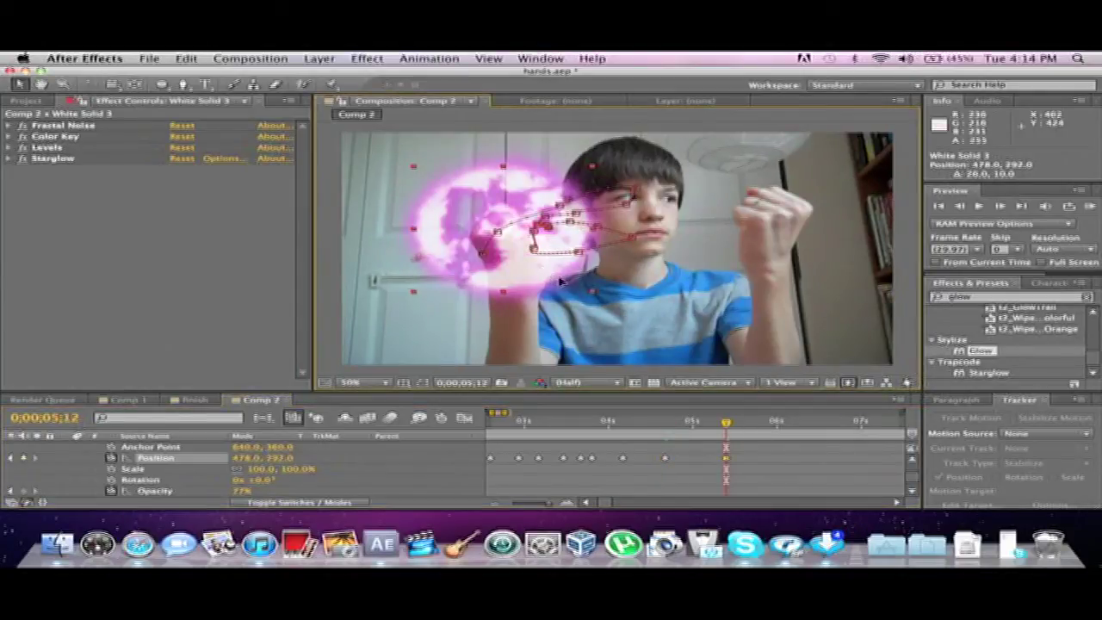
left_click_drag(547, 277, 524, 291)
left_click(785, 426)
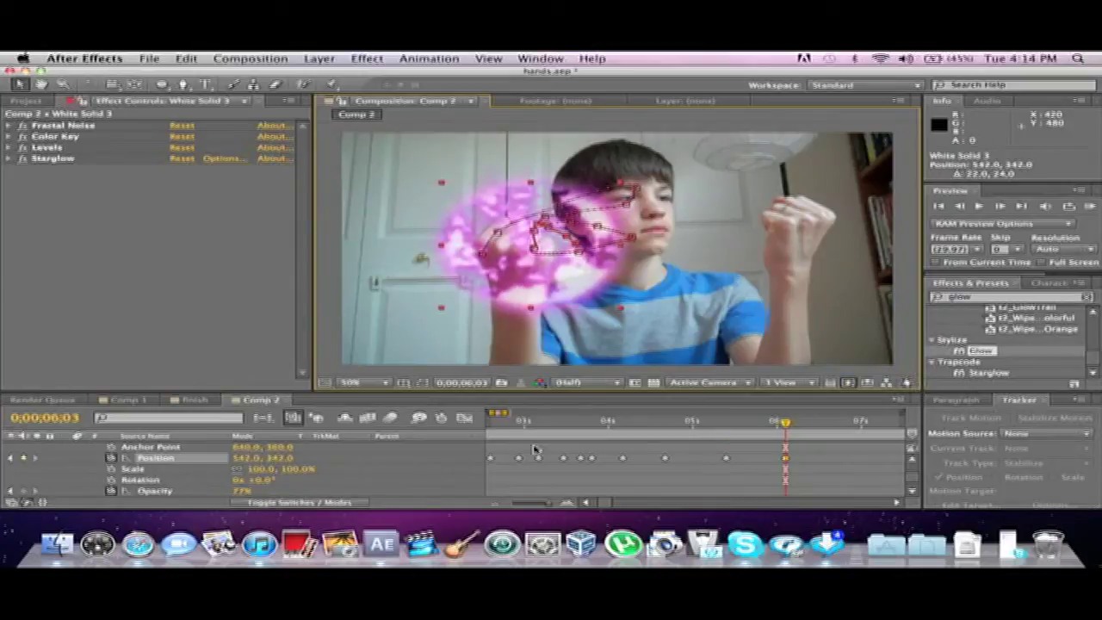
Step: Keyframe White Solid 3's position over the fist at 0;00;06;22, midway between seven and eight seconds, and at about 436, 368 at 0;00;08;09
left_click(497, 504)
left_click(731, 421)
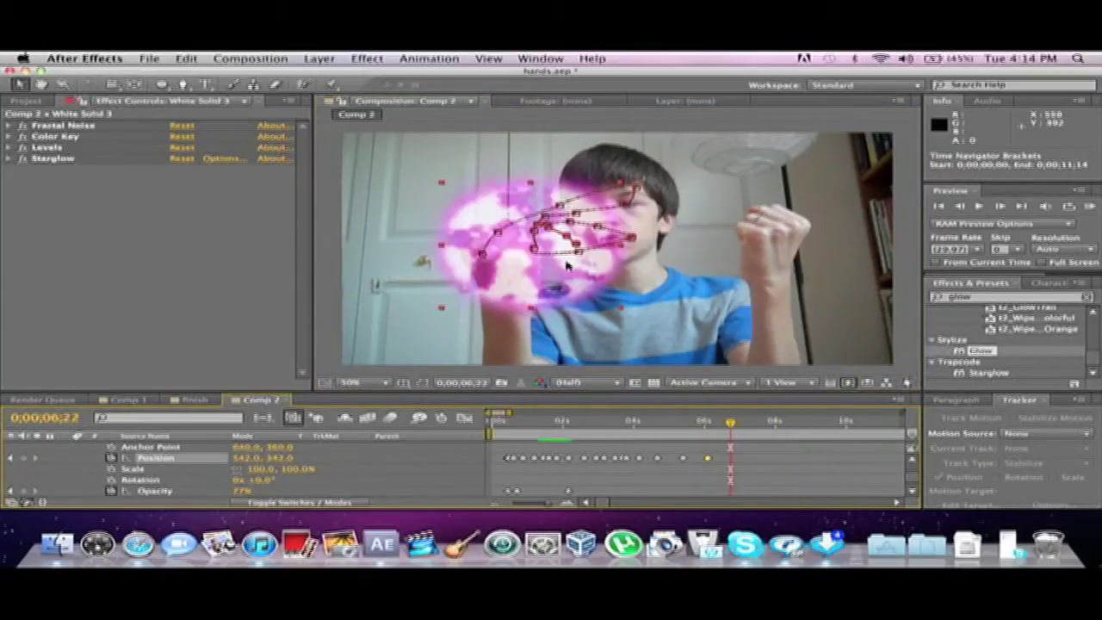
left_click_drag(526, 264, 547, 317)
left_click(757, 421)
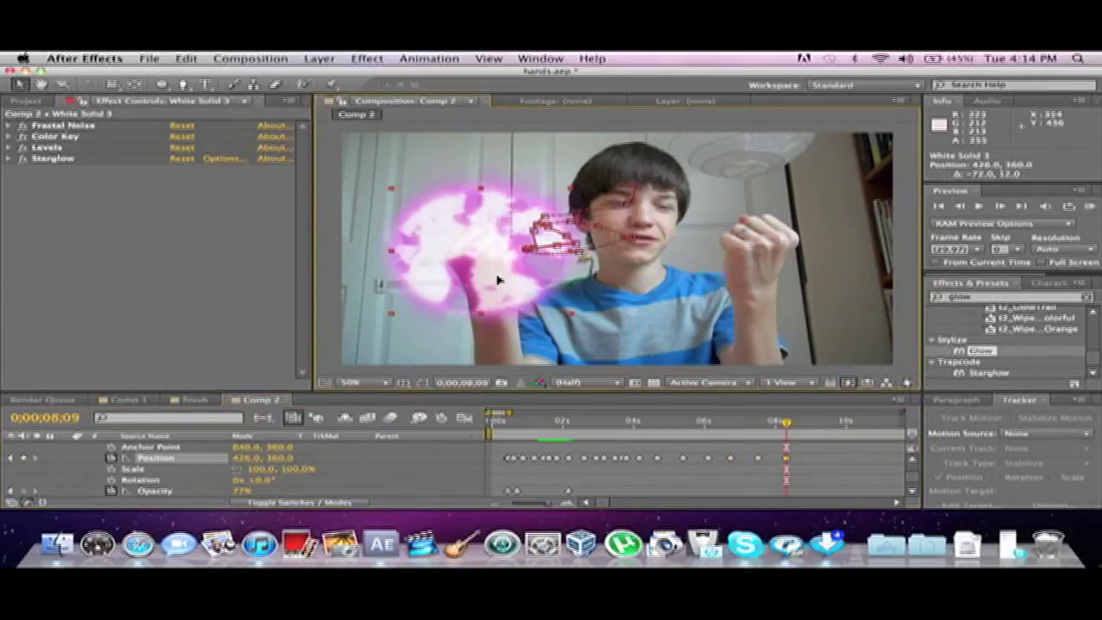
left_click_drag(492, 278, 497, 282)
Step: Keyframe White Solid 3's position at about 446, 366 at 0;00;10;16 and 494, 356 at 0;00;11;26
left_click(819, 424)
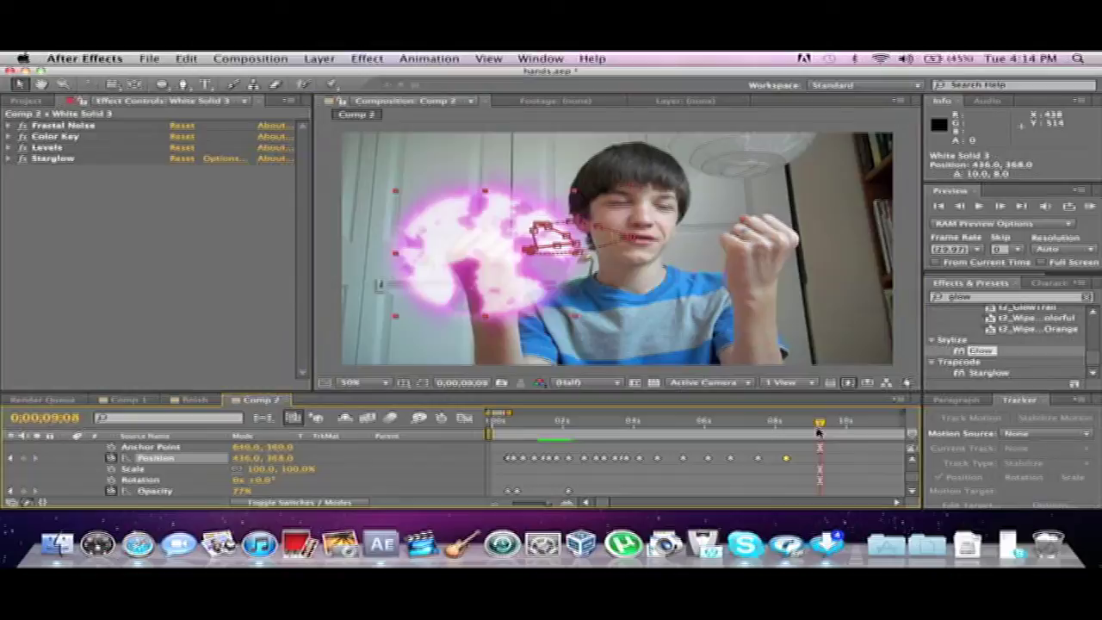
left_click(862, 429)
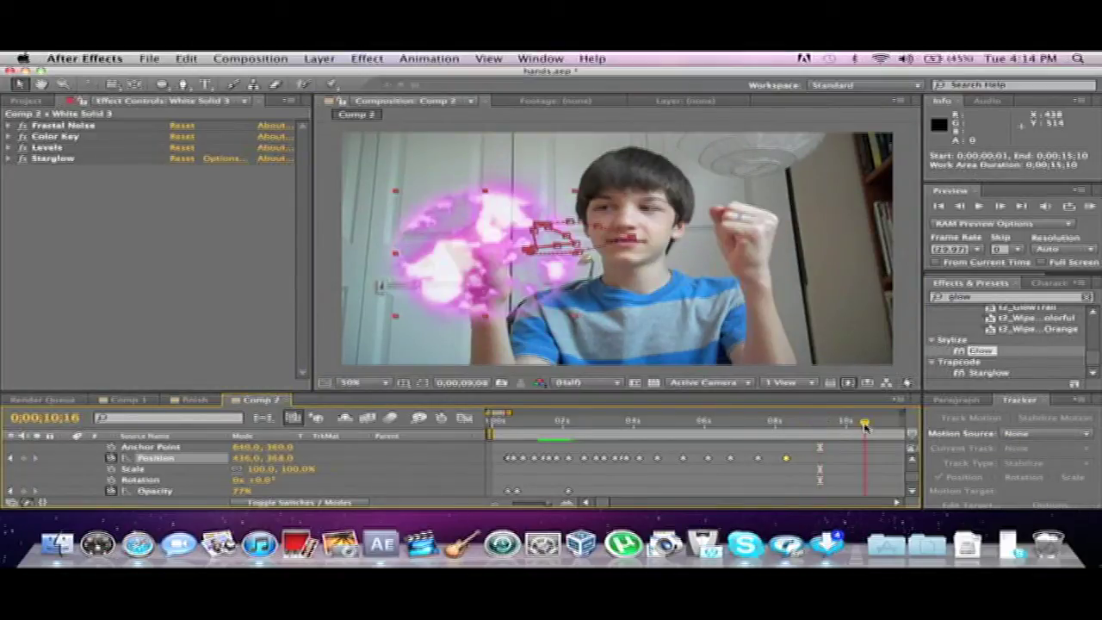
left_click_drag(473, 273, 478, 273)
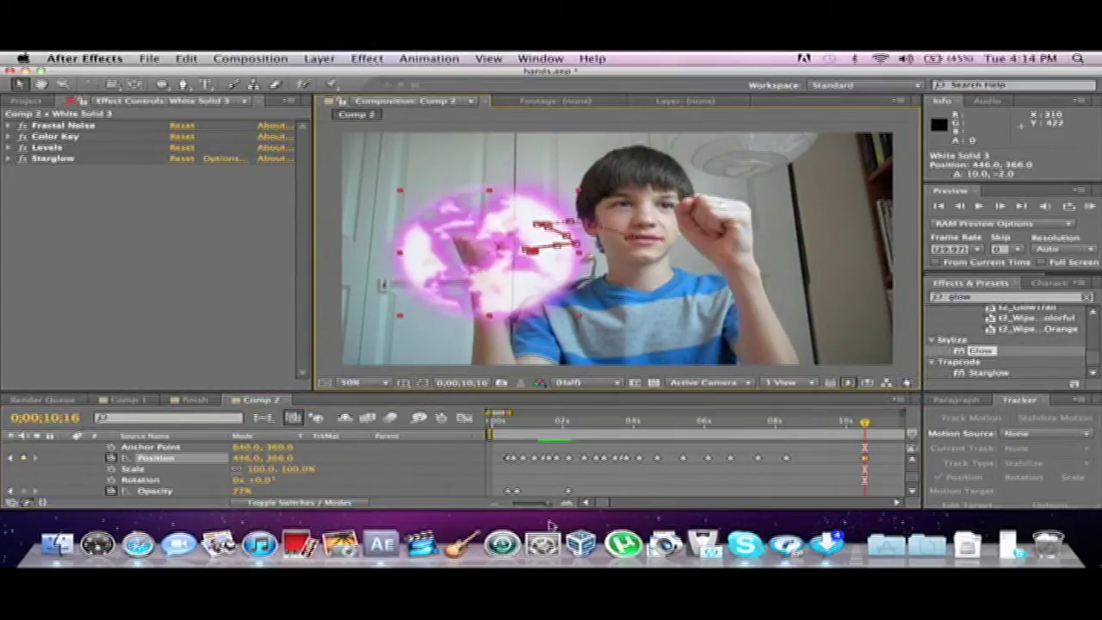
left_click(500, 505)
left_click(896, 502)
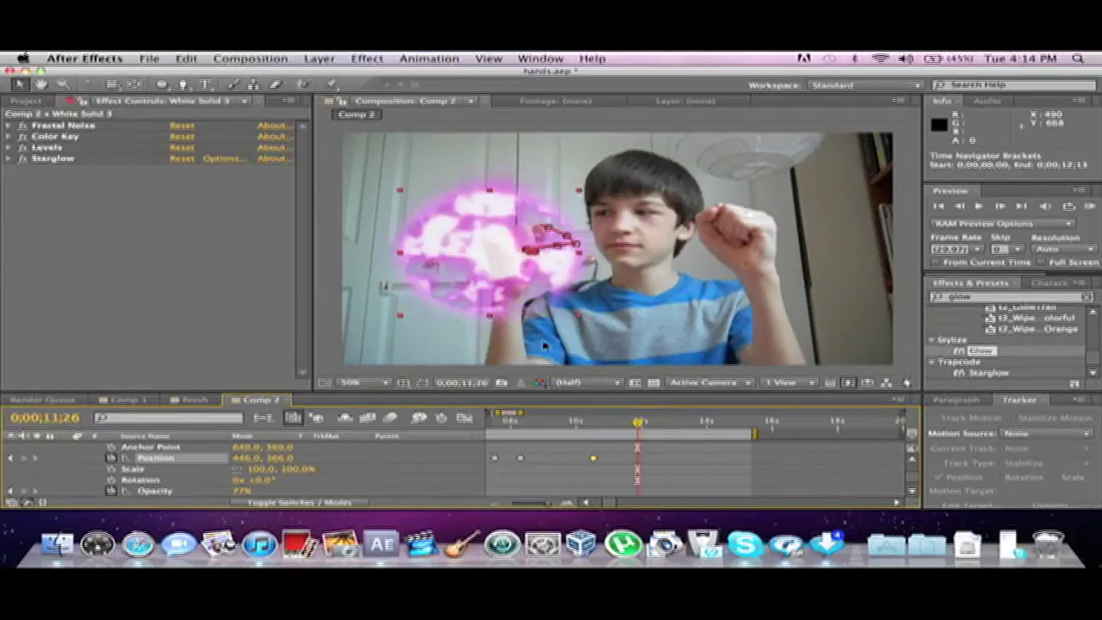
left_click_drag(503, 273, 523, 270)
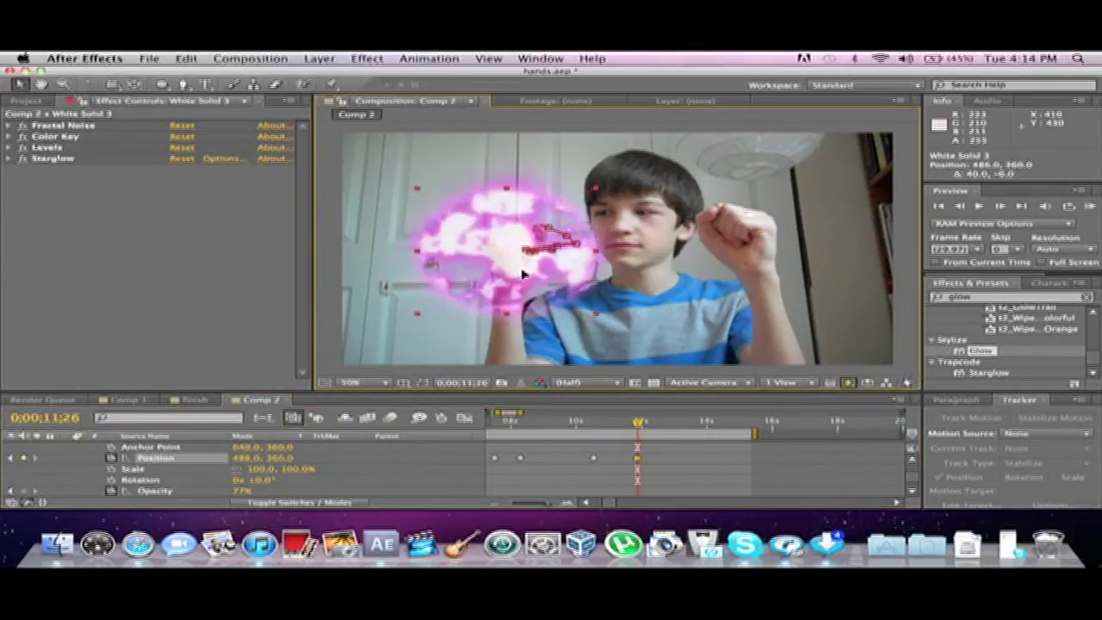
Step: Keyframe White Solid 3's position over the fist at about 478, 348 at 0;00;13;00
left_click(610, 422)
left_click_drag(658, 427, 676, 423)
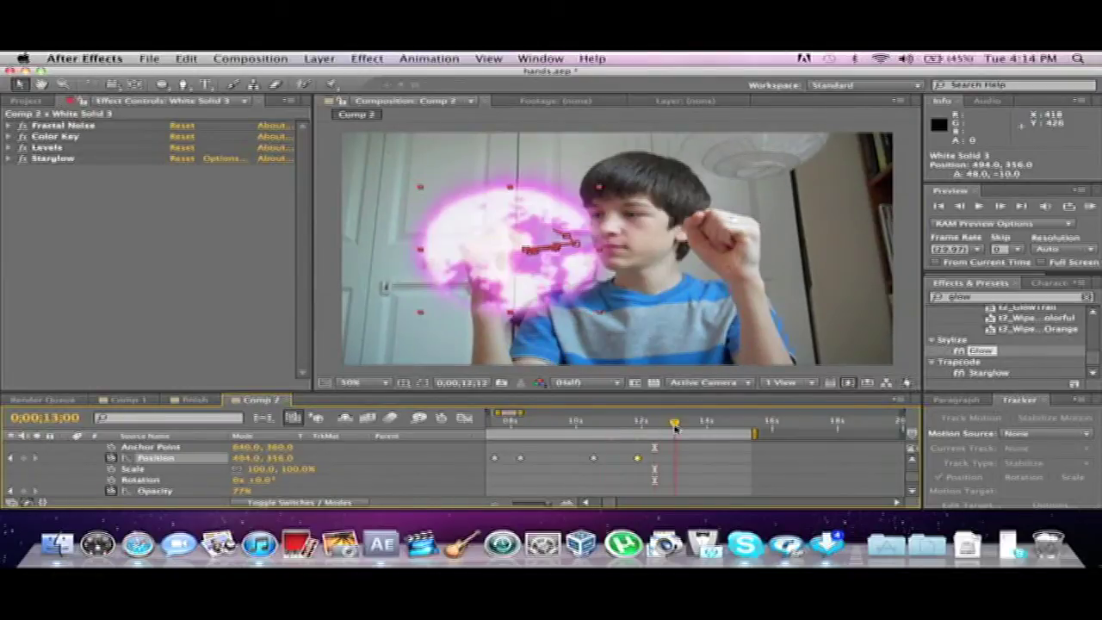
left_click_drag(534, 293, 525, 291)
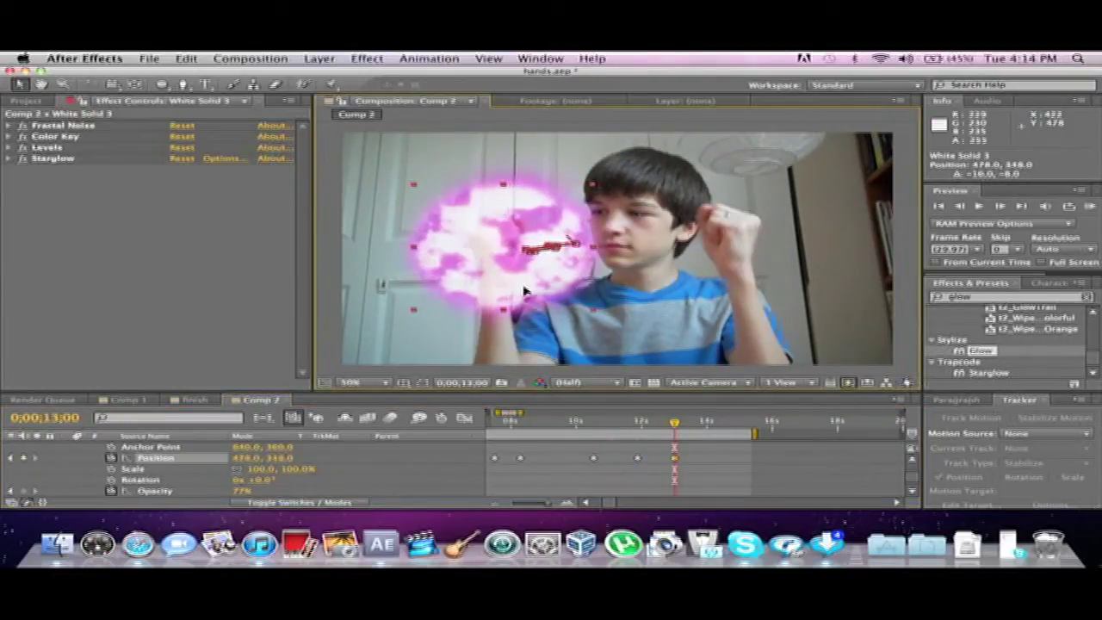
Step: Check where the hands open after thirteen seconds, and keyframe White Solid 3's Opacity at 78% at 0;00;13;00
left_click(691, 422)
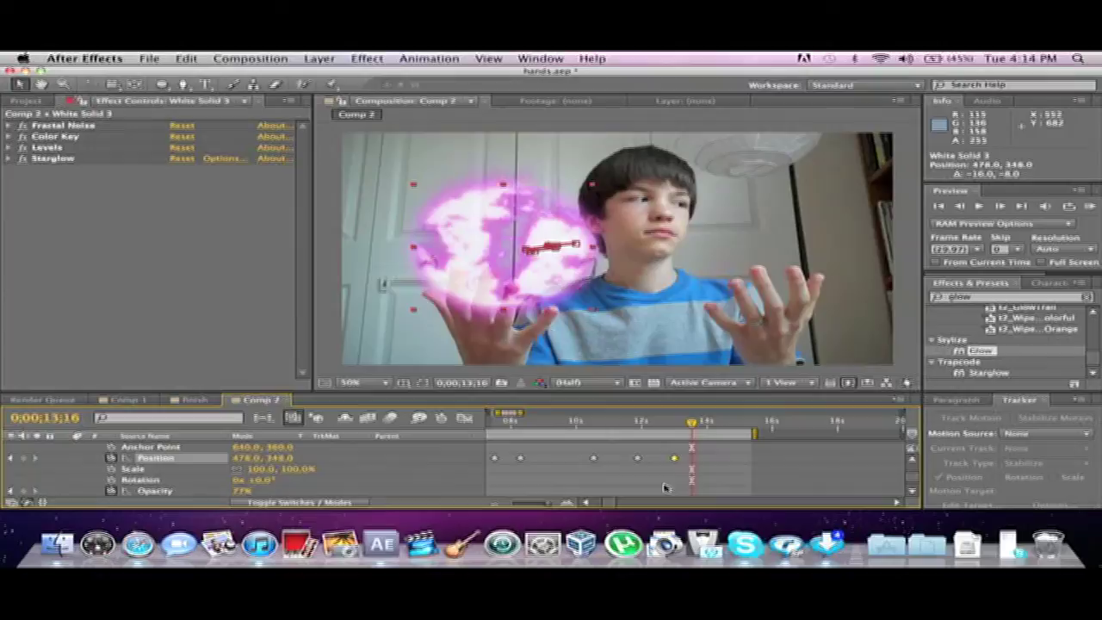
double_click(571, 503)
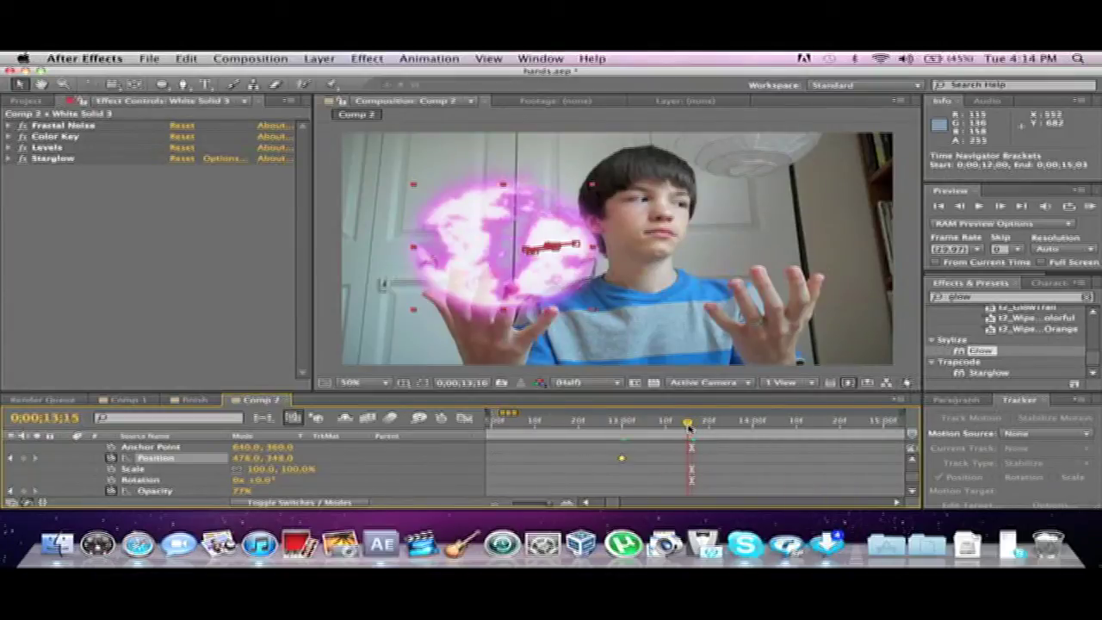
left_click_drag(688, 428, 626, 425)
key("space")
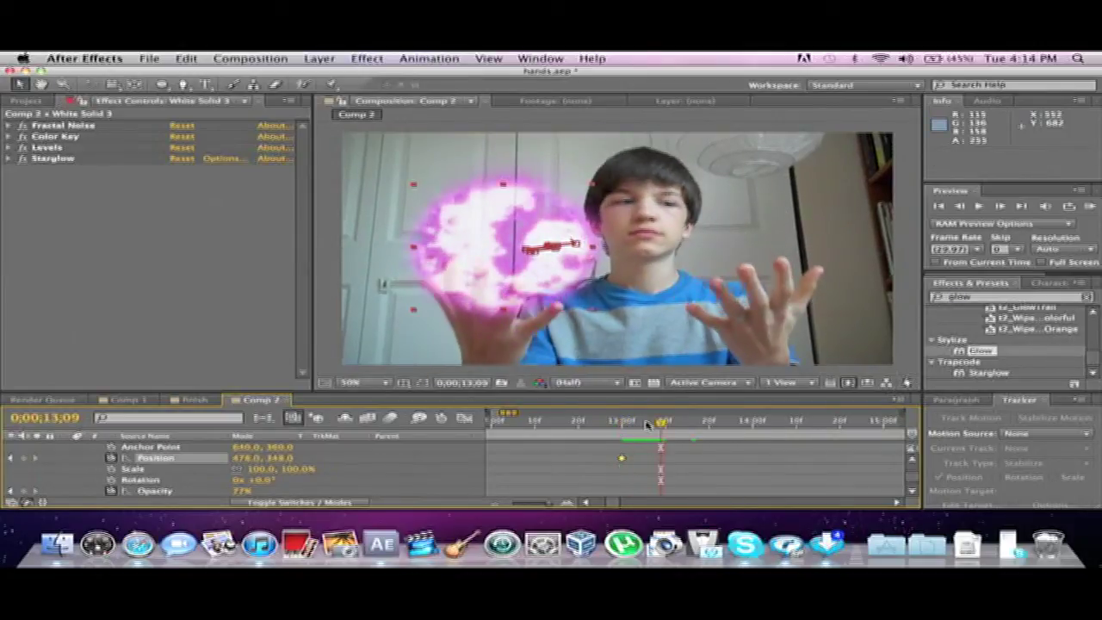
left_click(624, 423)
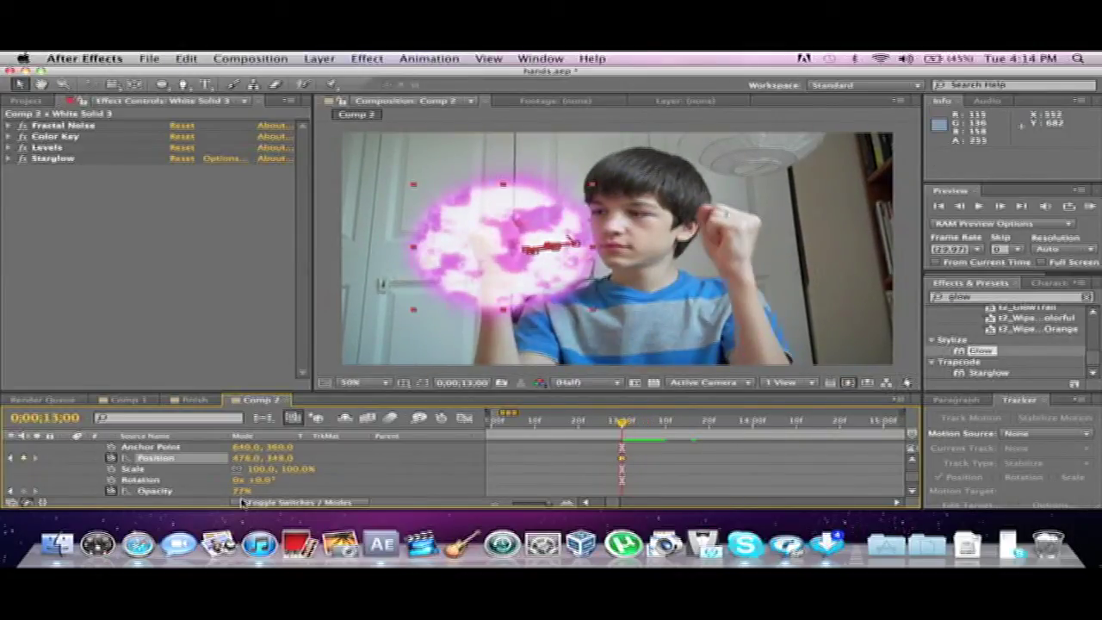
left_click_drag(236, 489, 238, 490)
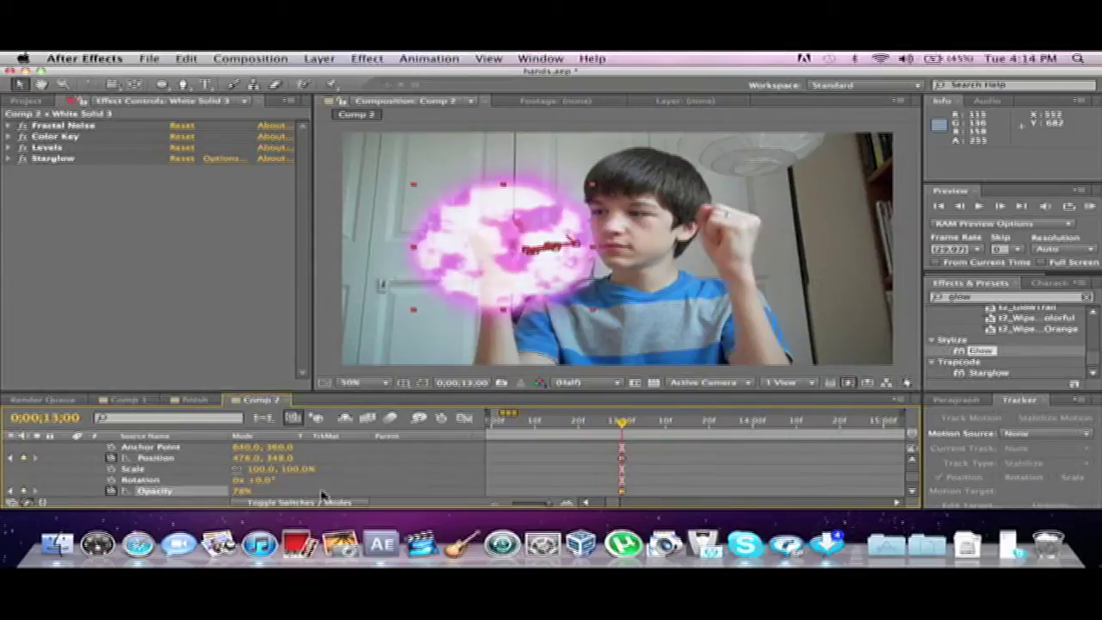
Step: Keyframe White Solid 3's position down over the open hand at about 448, 522 at 0;00;13;12
left_click_drag(623, 424, 674, 426)
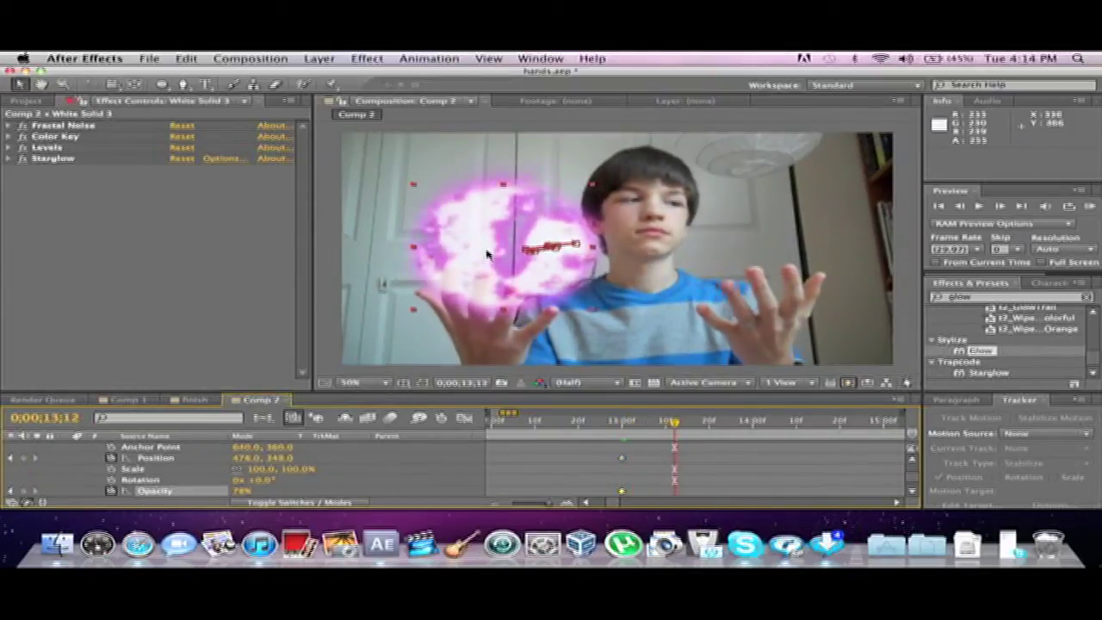
left_click_drag(490, 265, 478, 323)
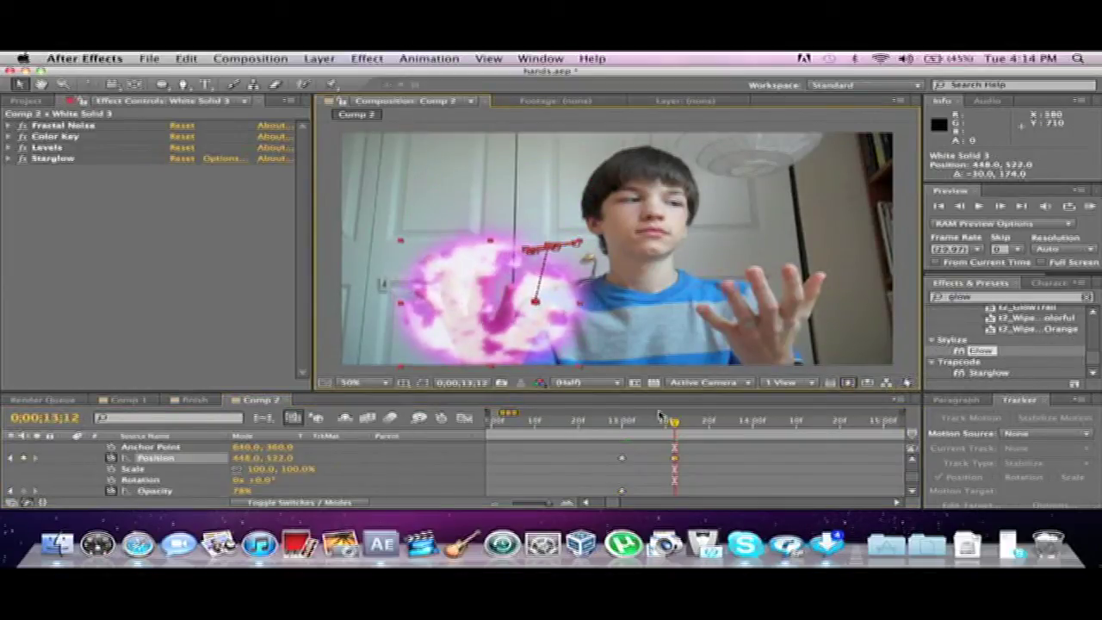
Step: Keyframe White Solid 3's Opacity at 0% at 0;00;13;12 and preview the fade-out from 0;00;13;00
left_click_drag(245, 494, 173, 498)
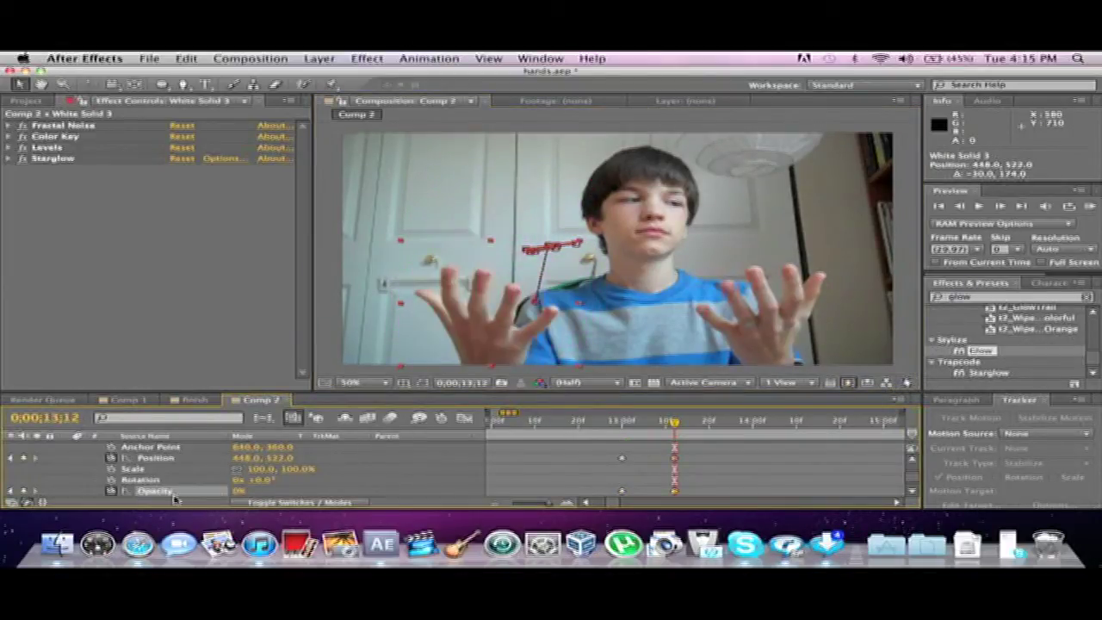
left_click(327, 338)
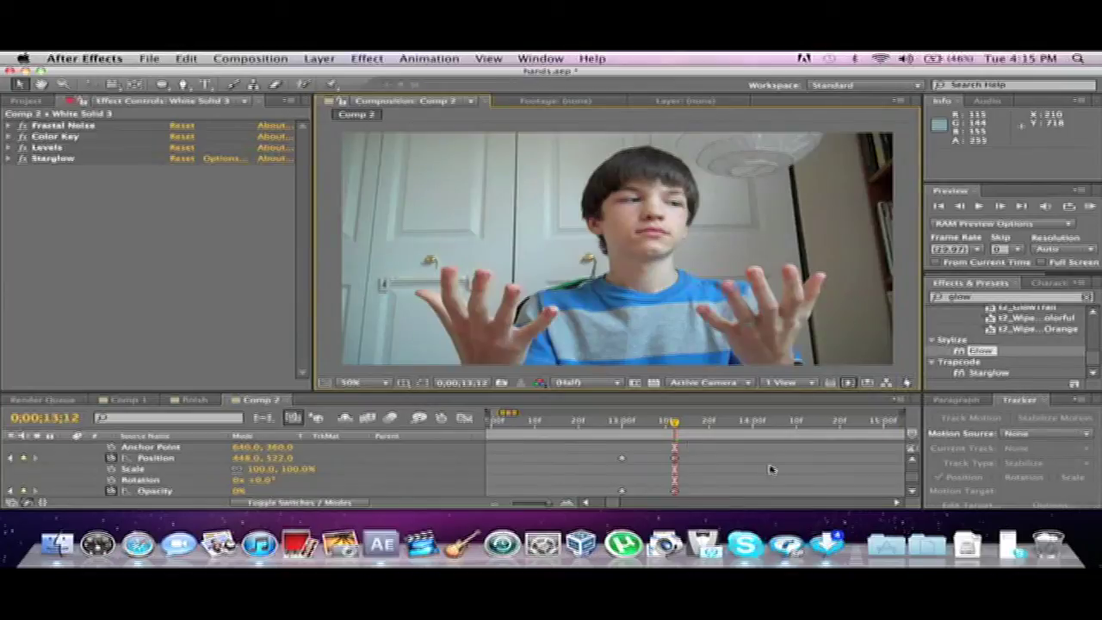
left_click(625, 424)
key("space")
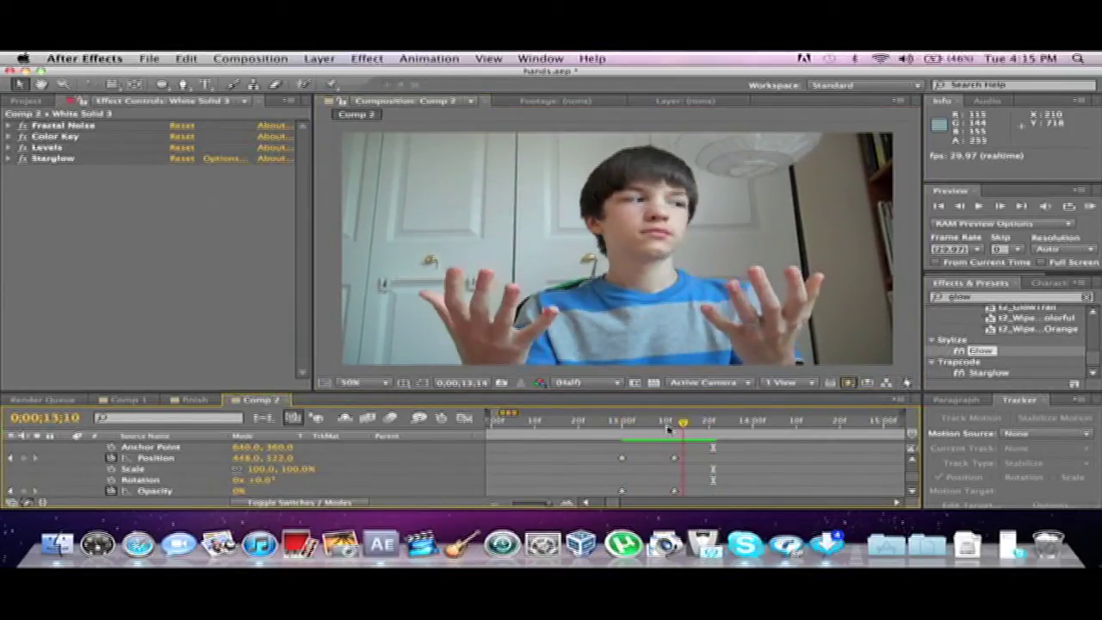
left_click_drag(668, 429, 630, 427)
left_click(495, 504)
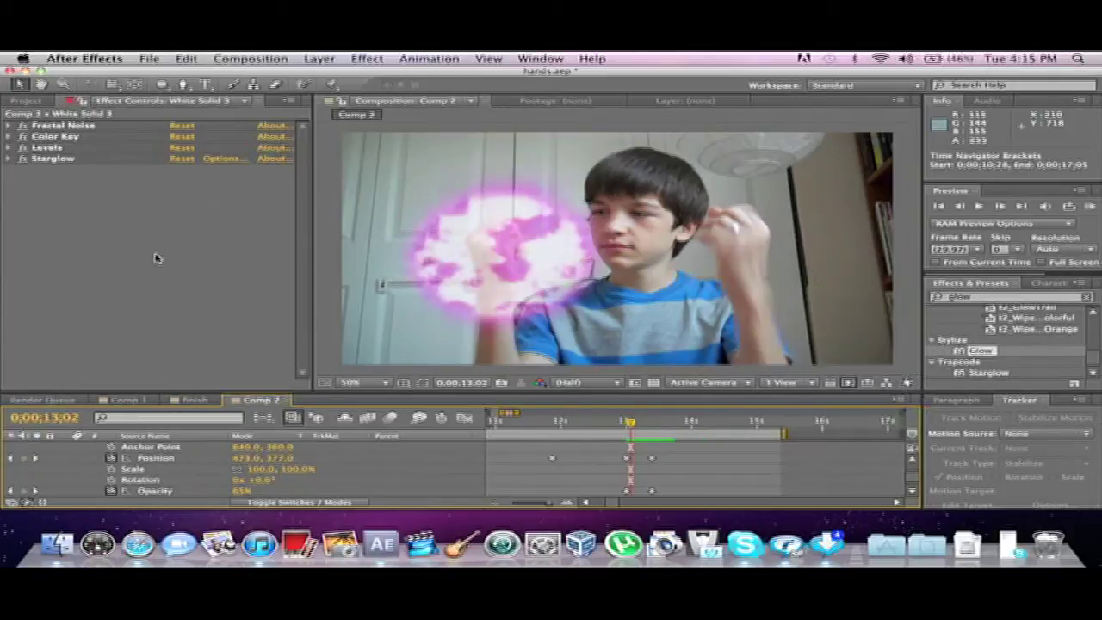
Step: Add the Fireball_Day_06.mov clip to Comp 2 as the top layer, above White Solid 3
left_click(55, 103)
left_click(48, 301)
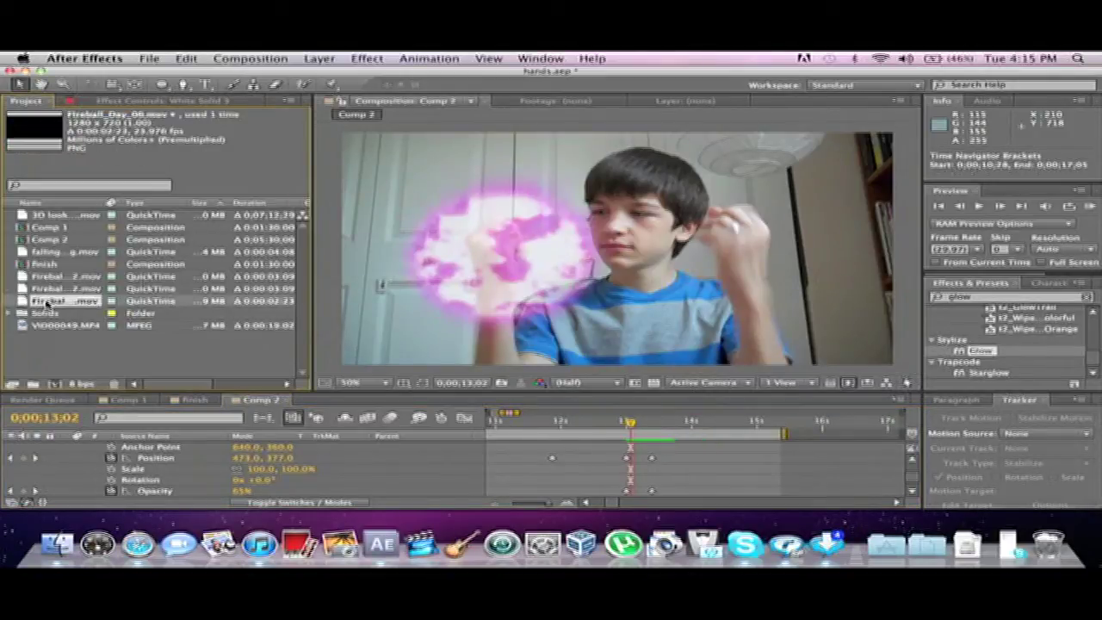
left_click(50, 291)
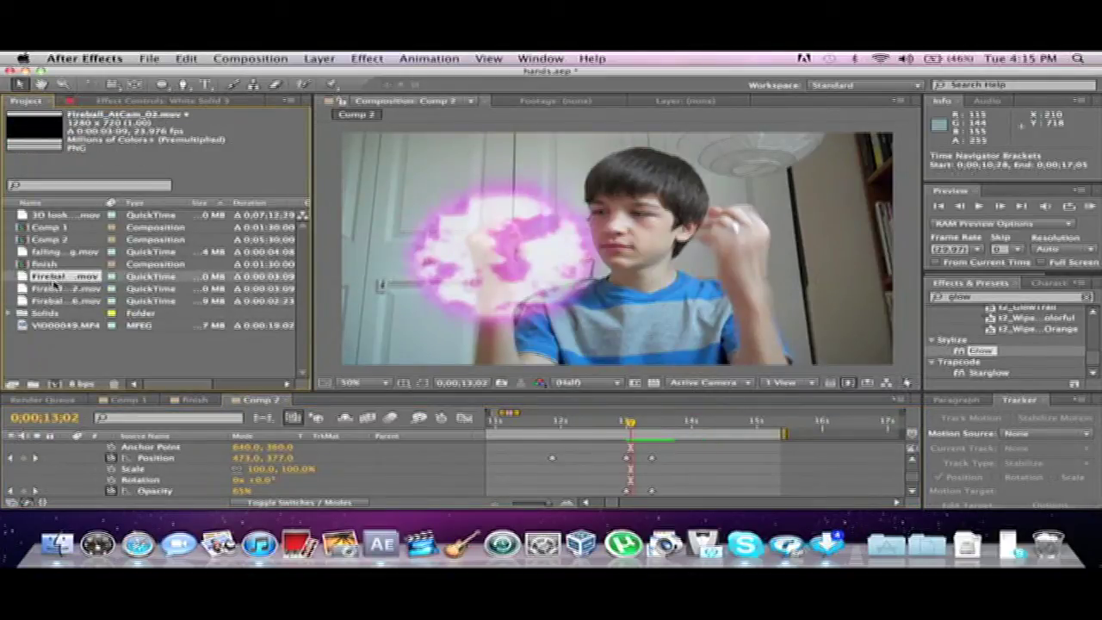
left_click(51, 313)
left_click(51, 301)
scroll(111, 447, "up", 2)
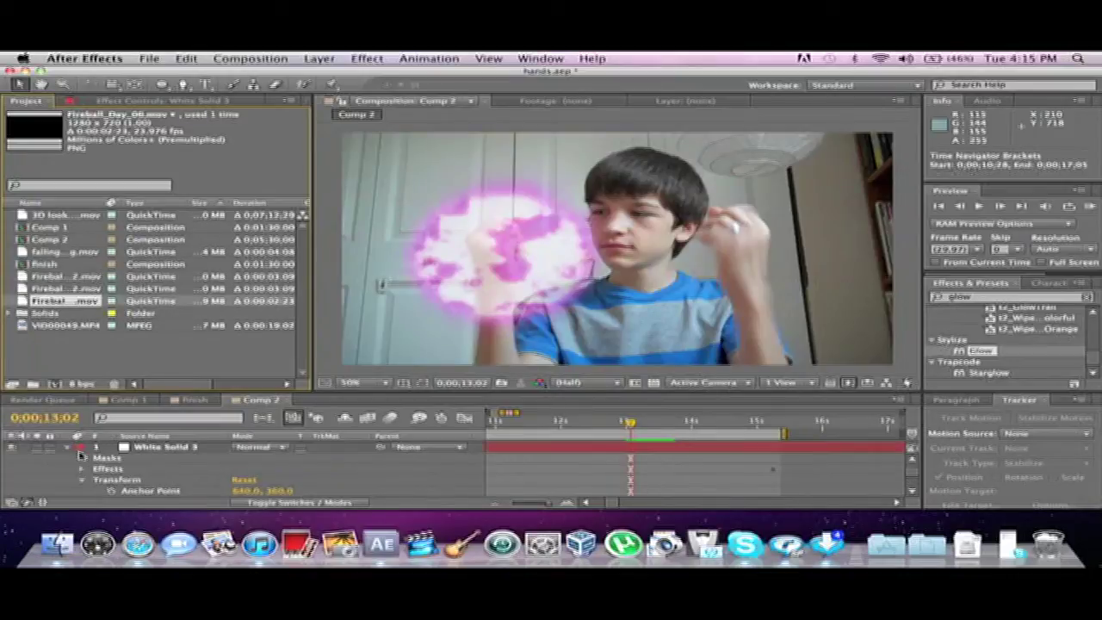
left_click(67, 452)
left_click_drag(53, 303, 172, 443)
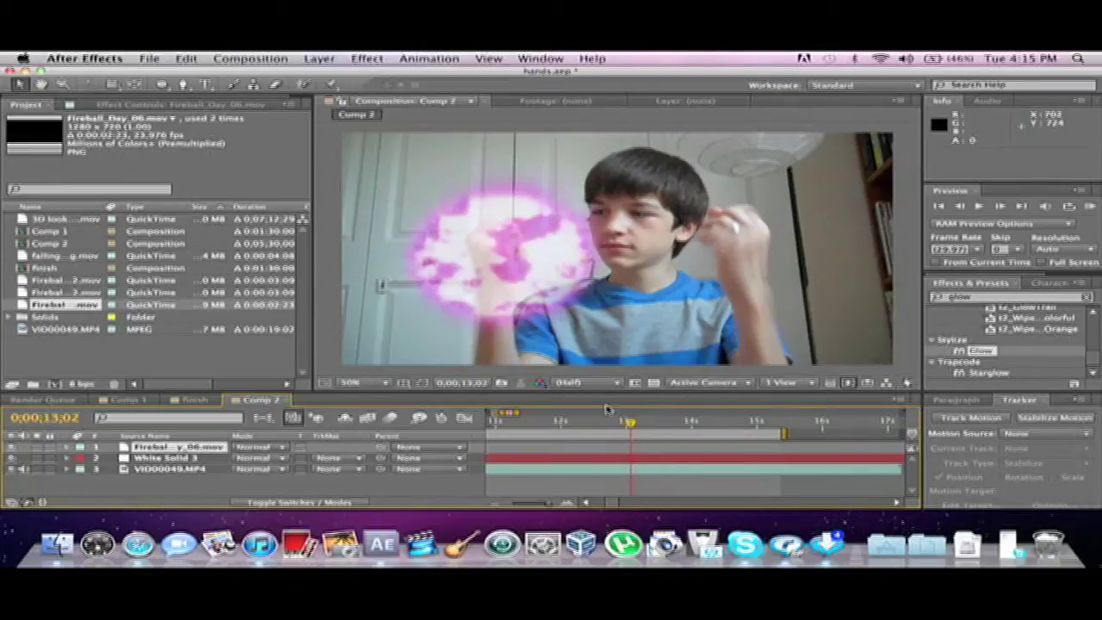
Step: Move the Fireball_Day_06.mov layer in time to start at about 0;00;12;27, as the hands begin to open
left_click(508, 506)
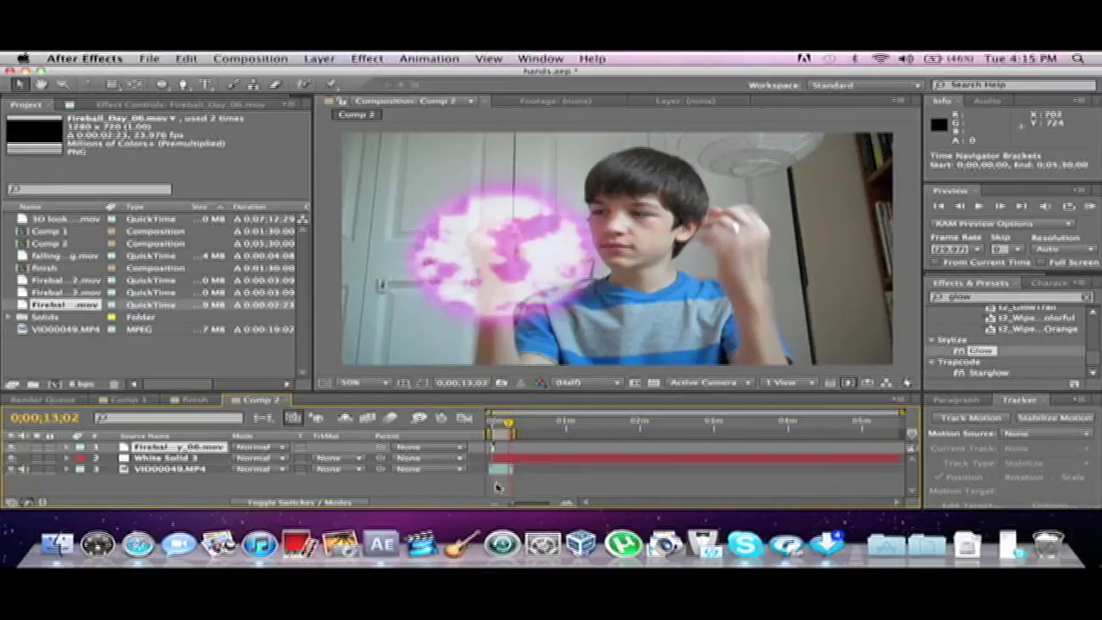
left_click(564, 506)
left_click(566, 506)
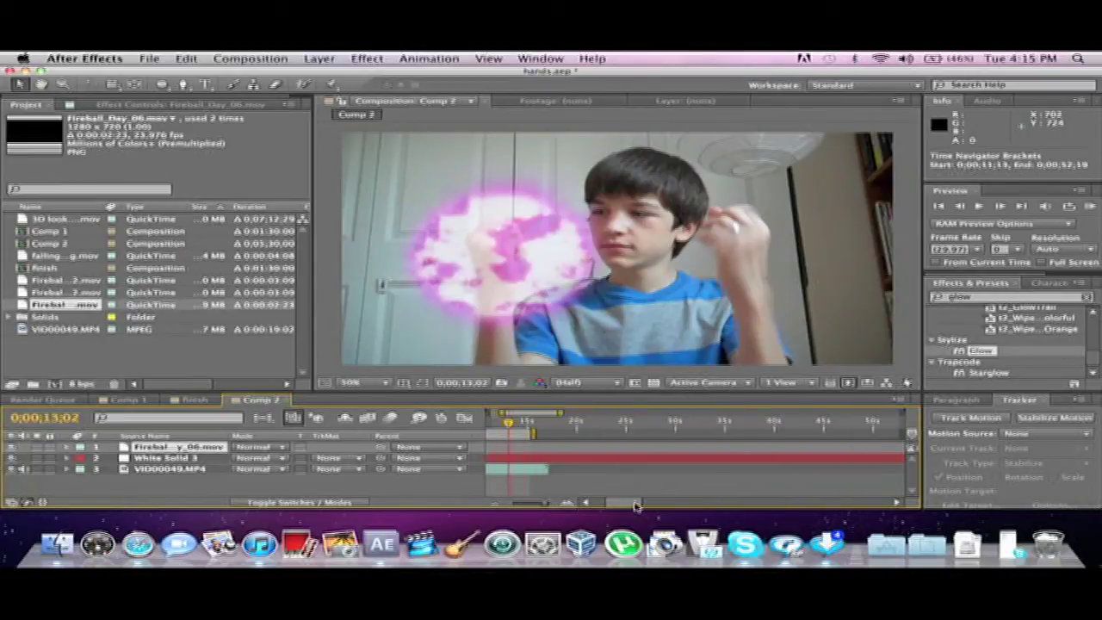
left_click_drag(634, 506, 612, 506)
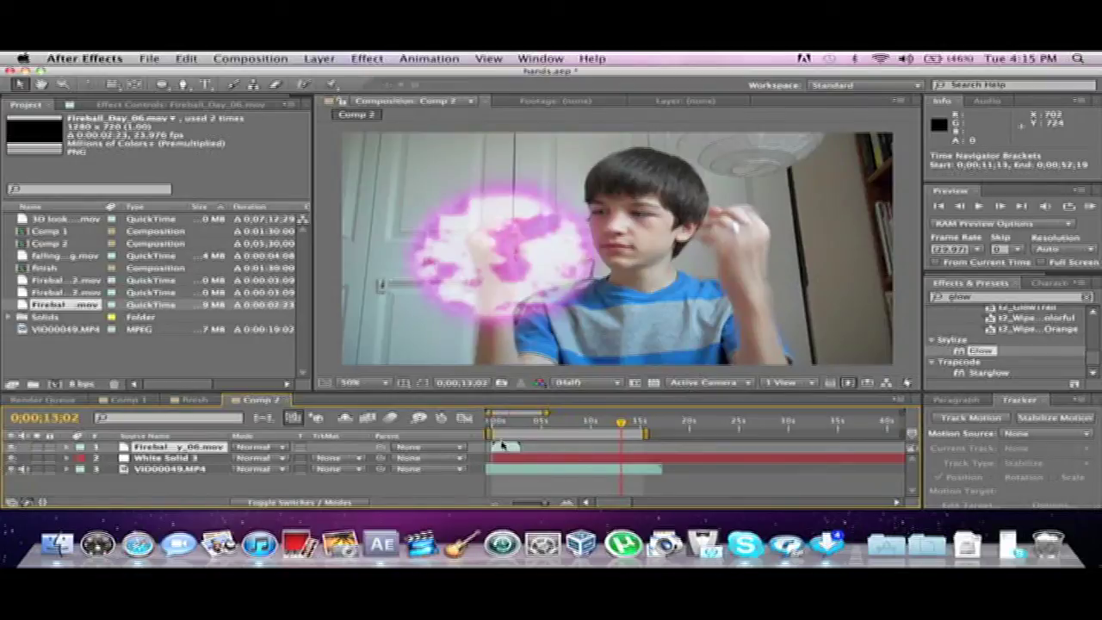
left_click_drag(502, 444, 637, 456)
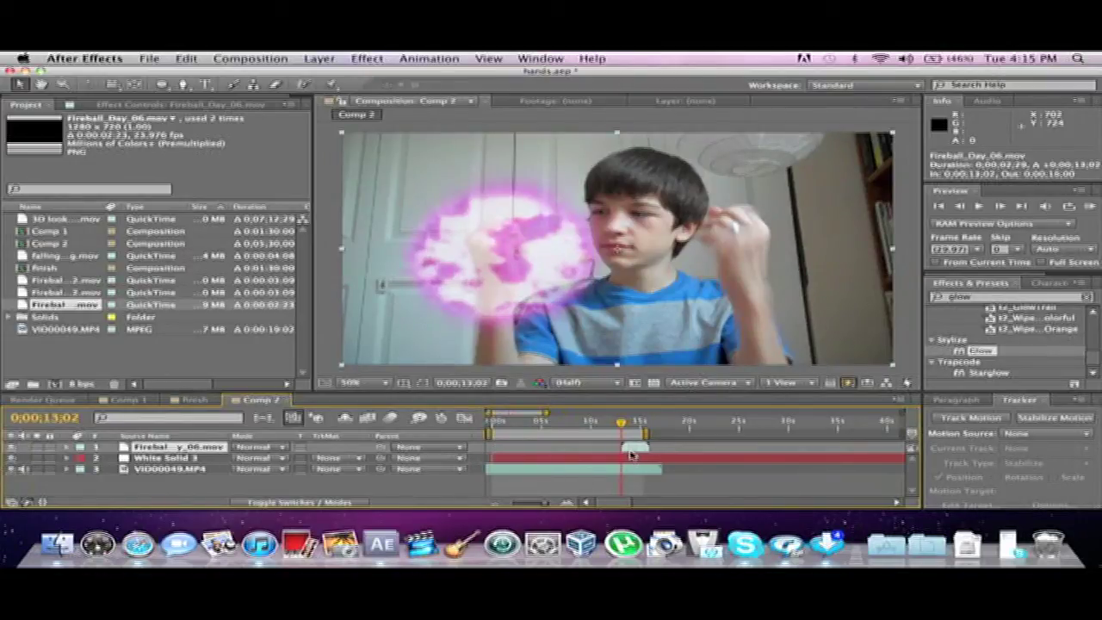
left_click(565, 505)
left_click(566, 505)
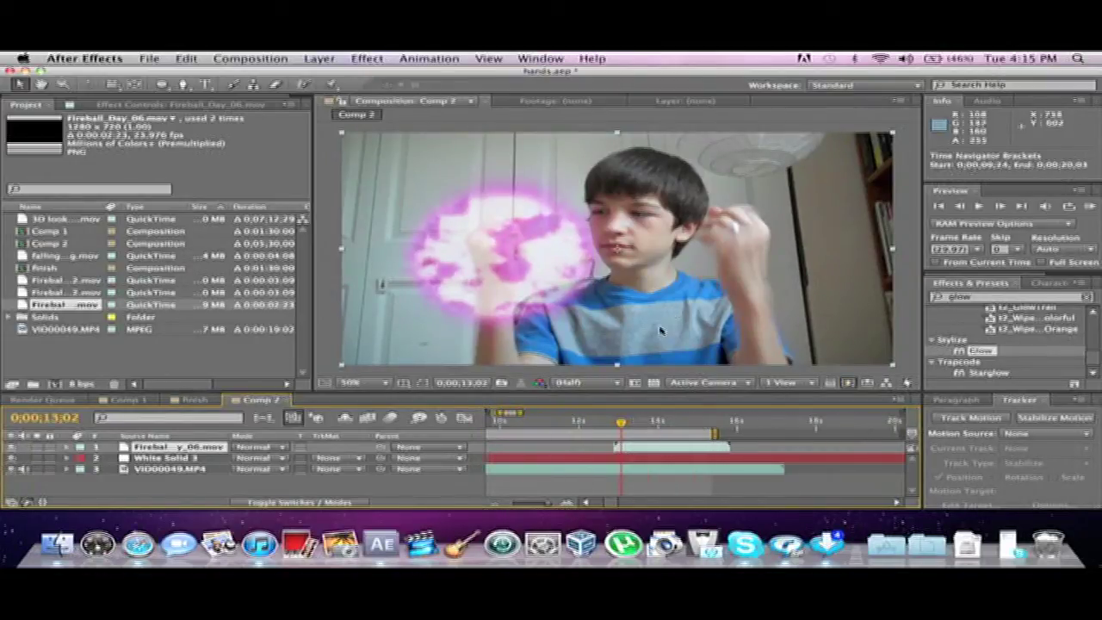
Step: Preview the fireball explosion from just before the clip starts, and examine the frame at 0;00;13;28
key("KP_0")
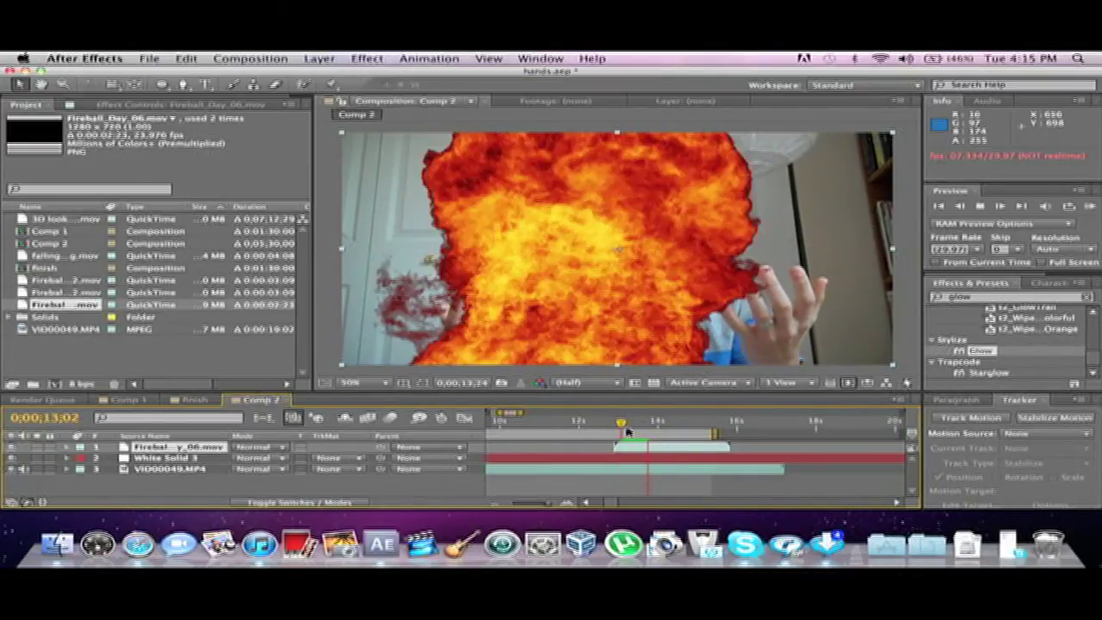
left_click(626, 428)
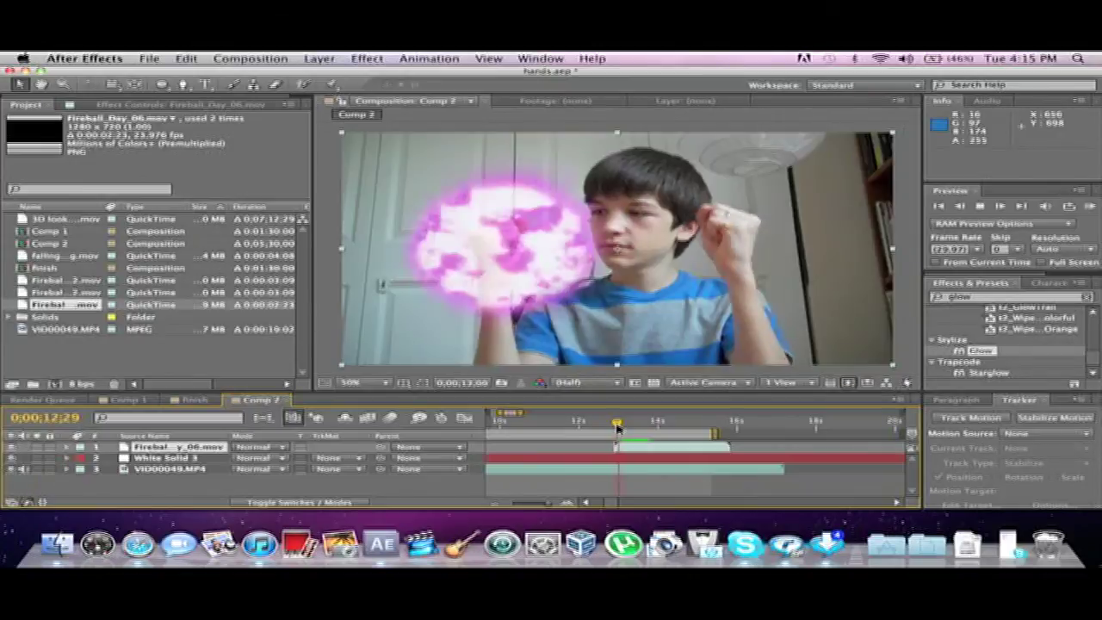
key("KP_0")
left_click(610, 427)
key("space")
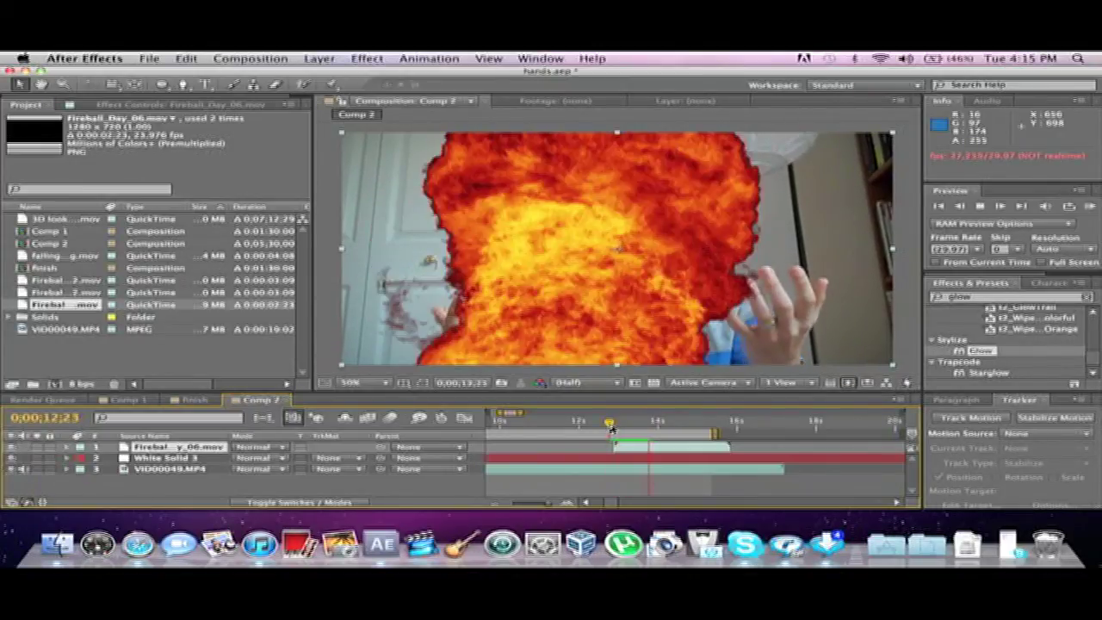
left_click(615, 426)
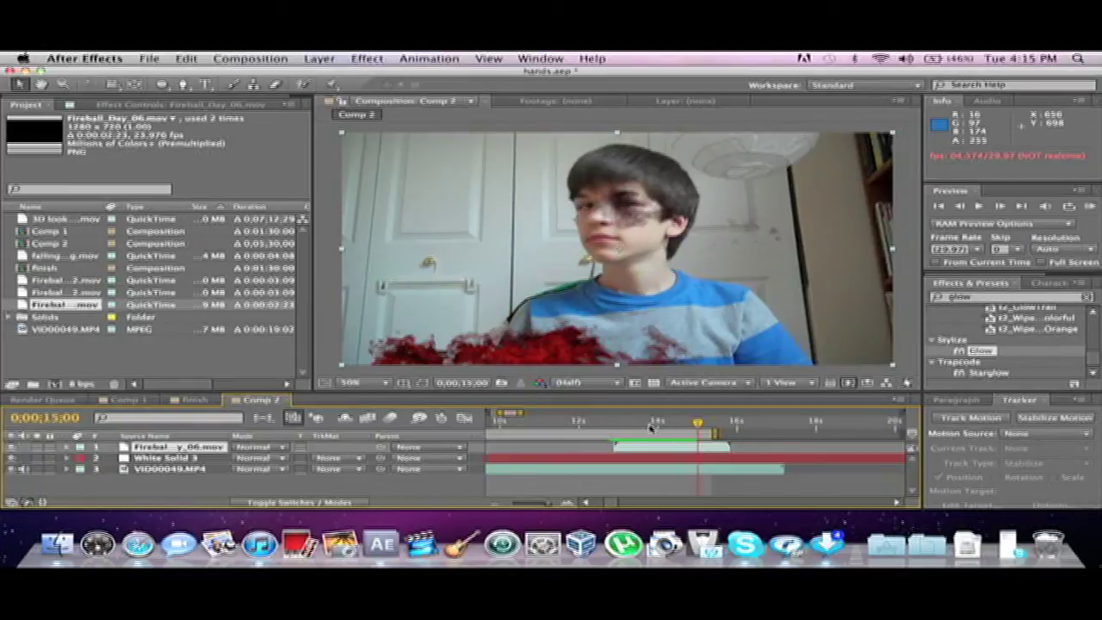
left_click(644, 422)
left_click_drag(644, 422, 657, 422)
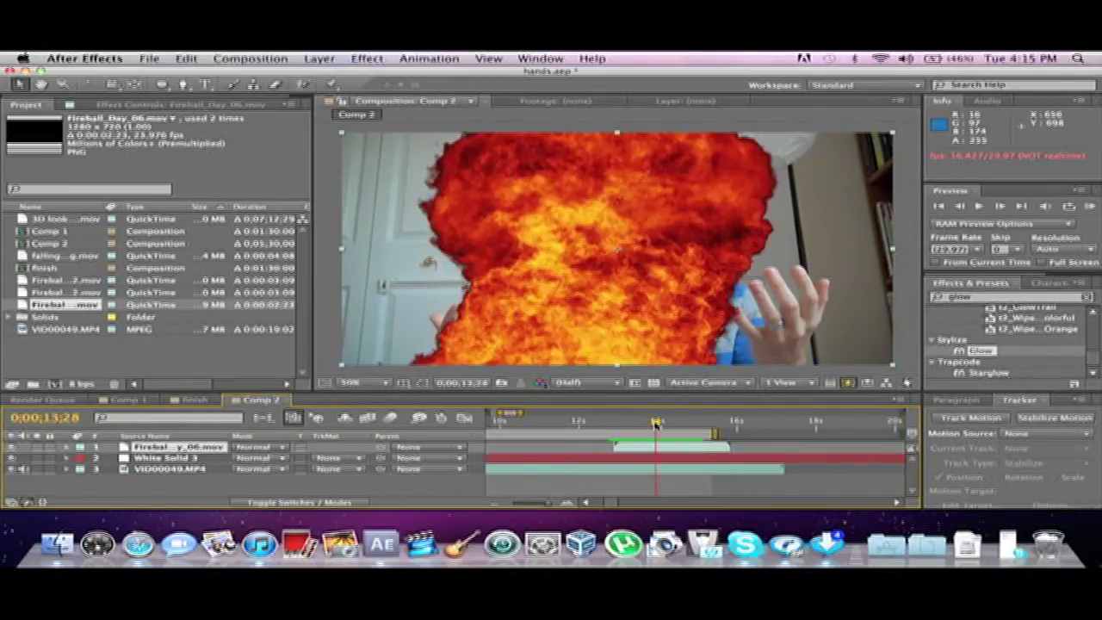
left_click(209, 458)
left_click(213, 447)
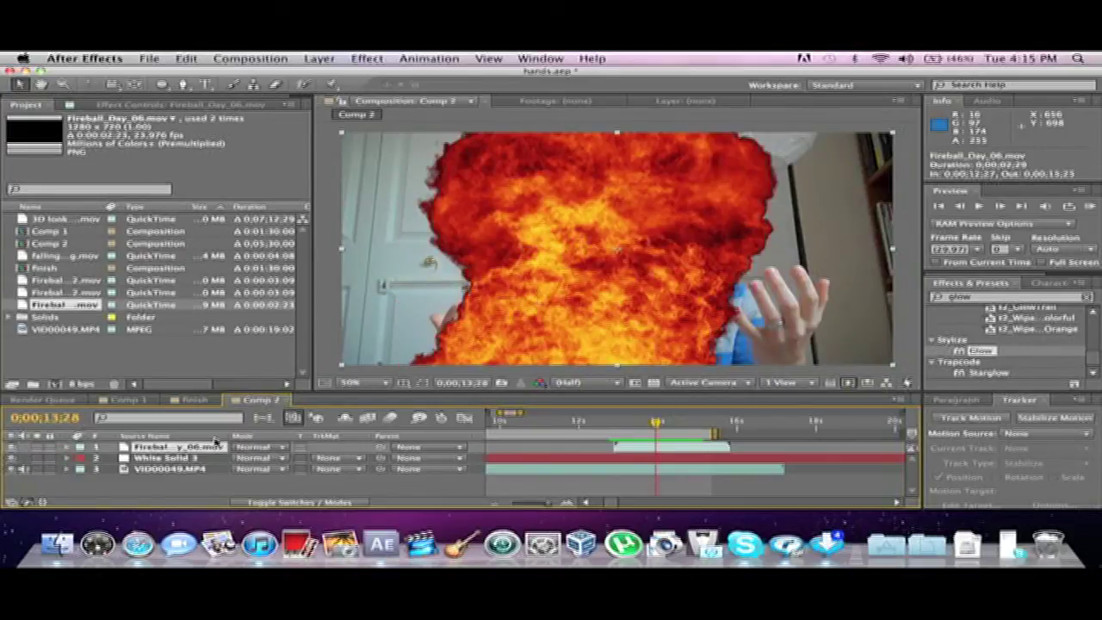
left_click(368, 59)
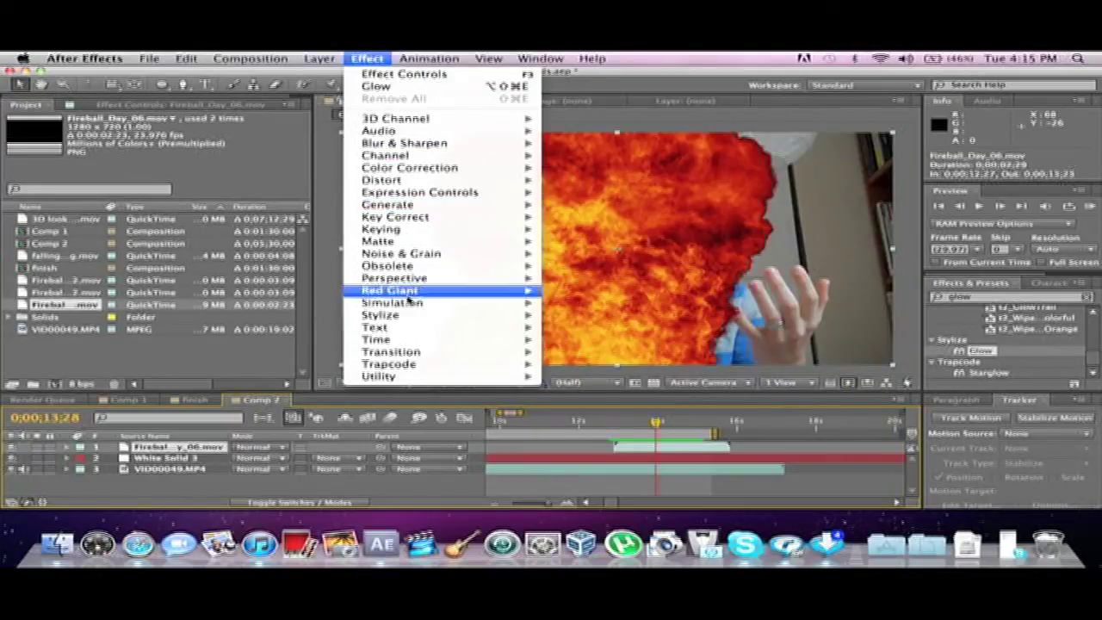
left_click(209, 450)
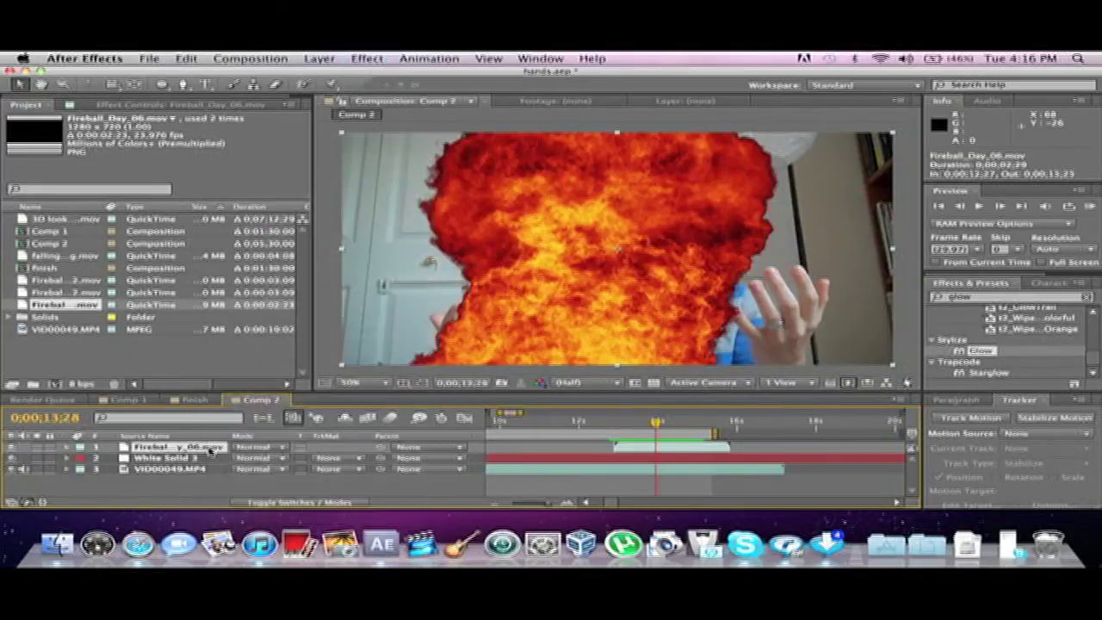
Step: Rename the Fireball_Day_06.mov layer as "fire ball"
right_click(207, 450)
left_click(286, 517)
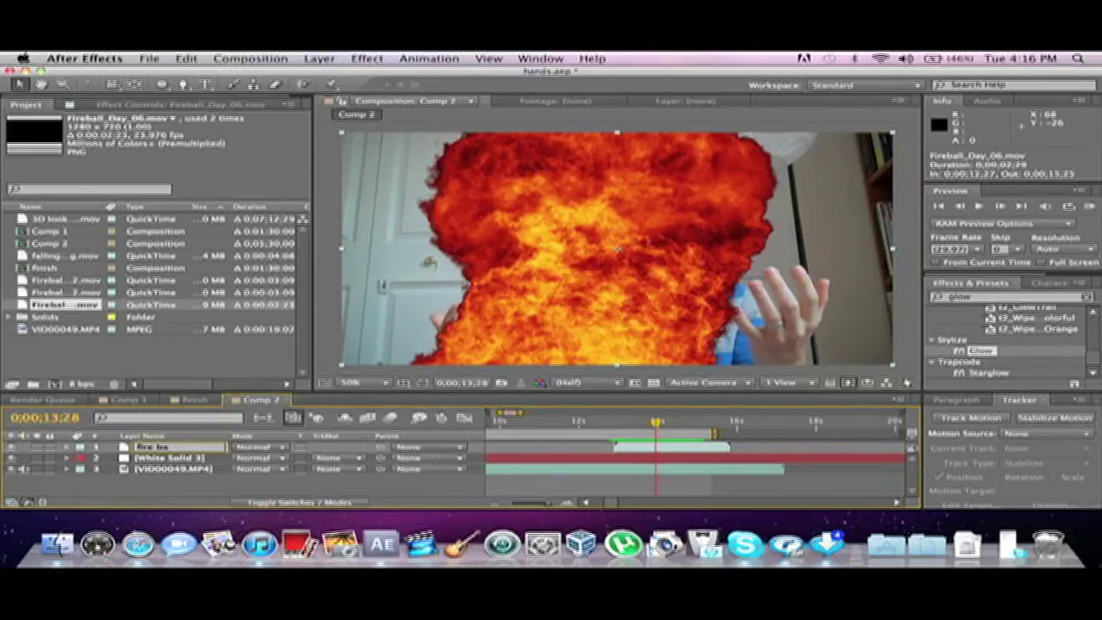
type("fire ball")
key("Return")
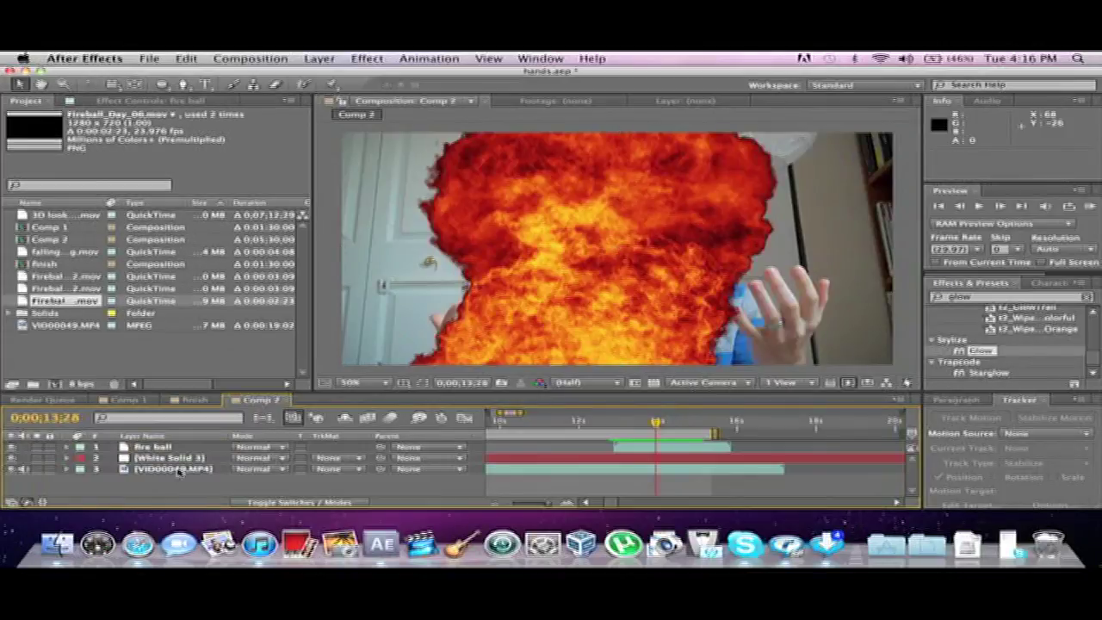
Step: Rename the VID00049.MP4 layer as "fotage"
right_click(170, 469)
left_click(210, 512)
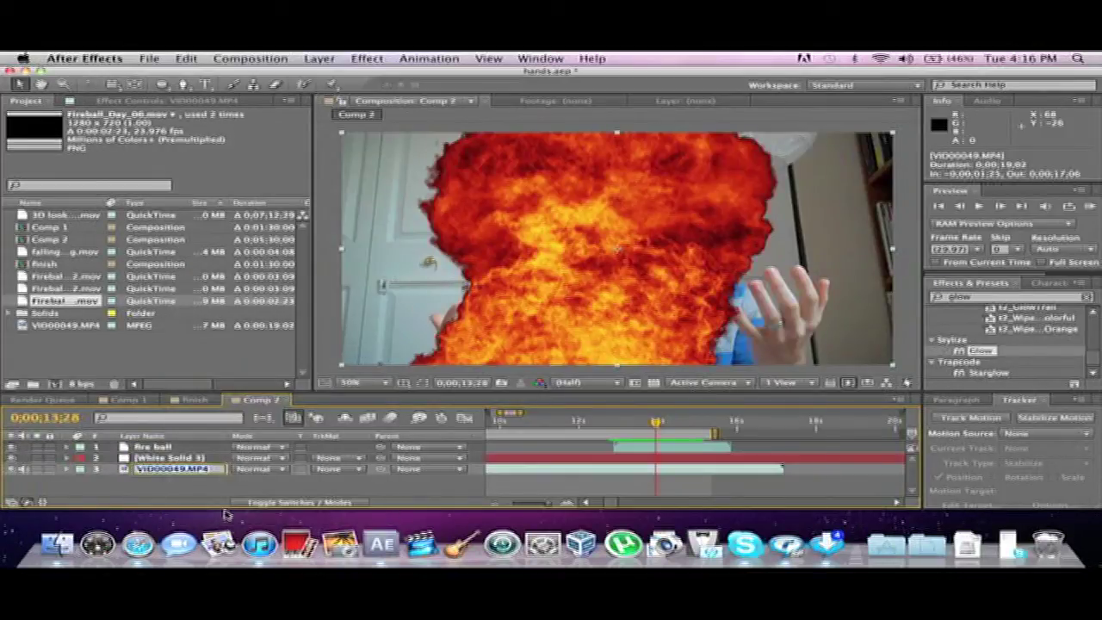
type("fa")
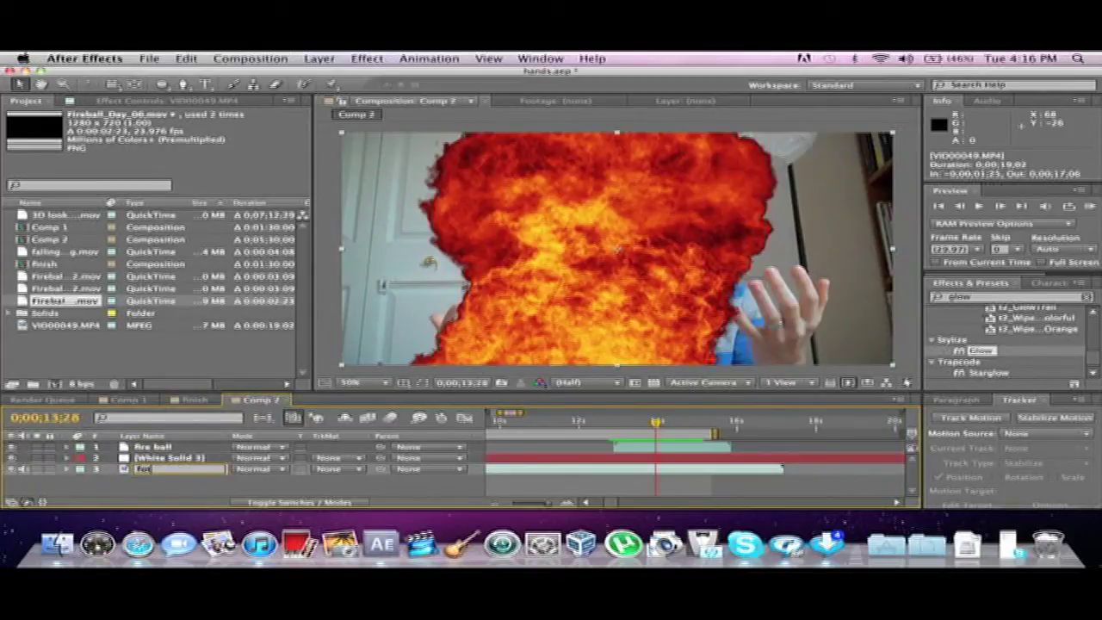
type("tage")
key("Return")
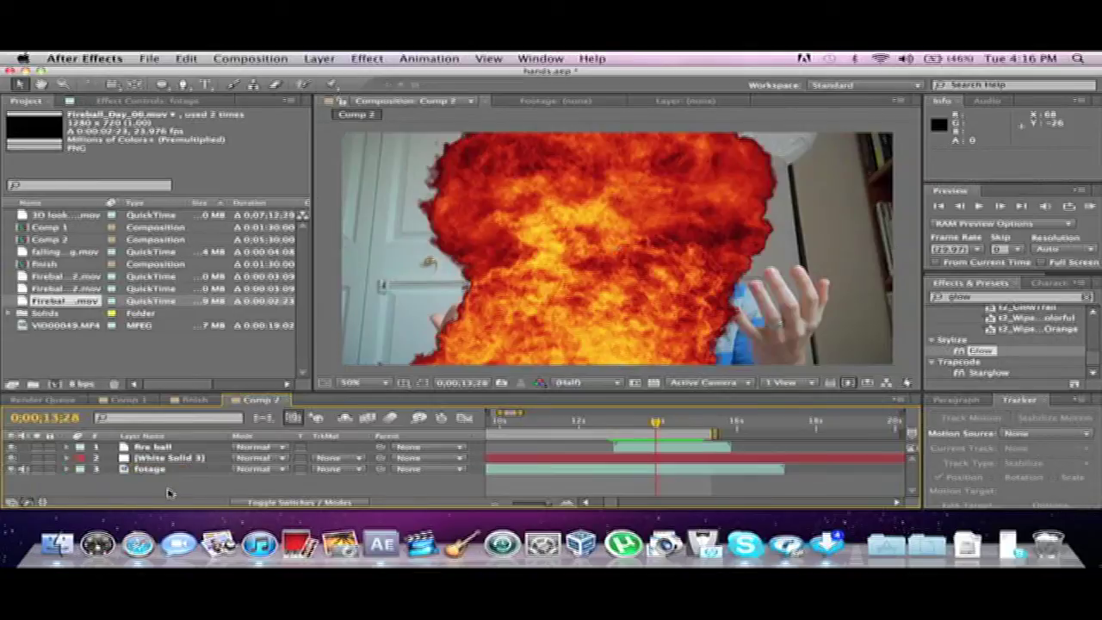
left_click(145, 470)
double_click(144, 470)
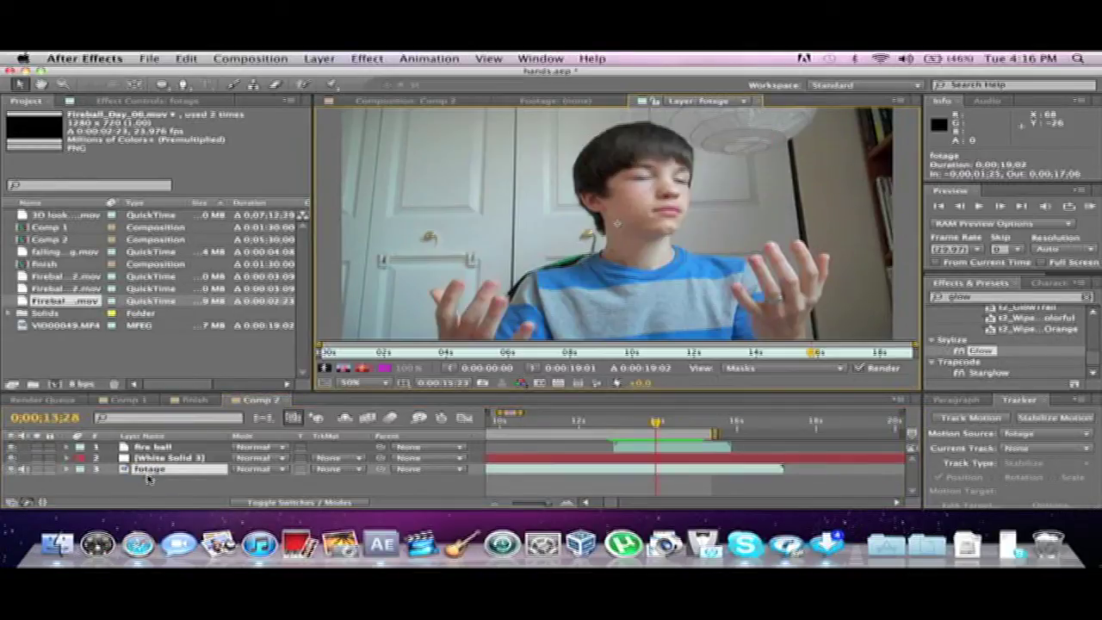
left_click(756, 102)
Step: Rename the White Solid 3 layer as "effect"
left_click(155, 458)
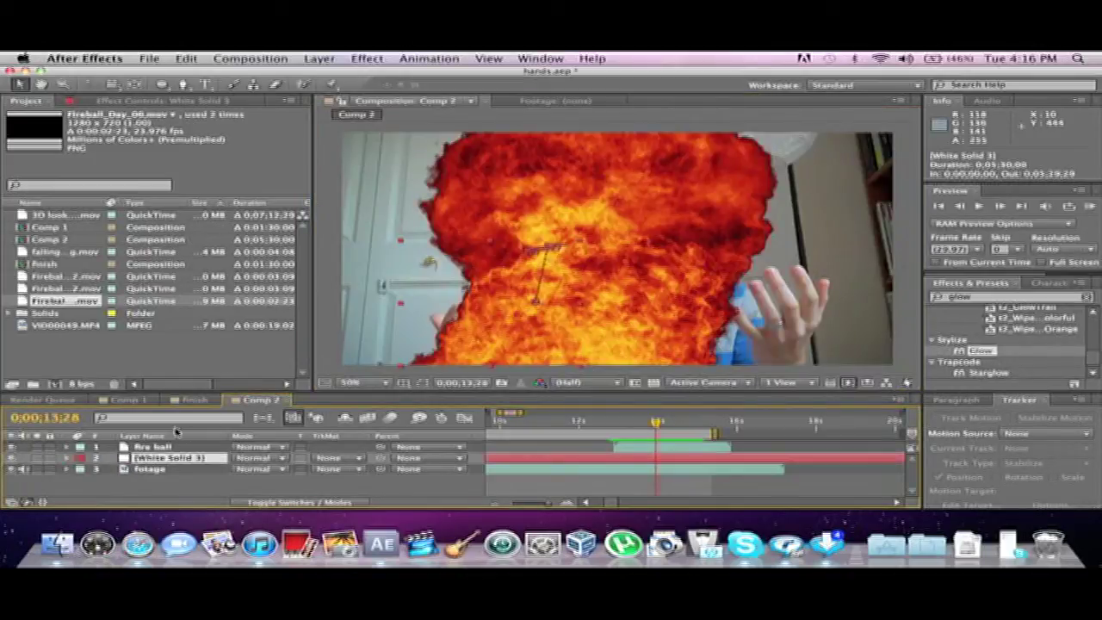
right_click(169, 461)
left_click(281, 510)
type("ef")
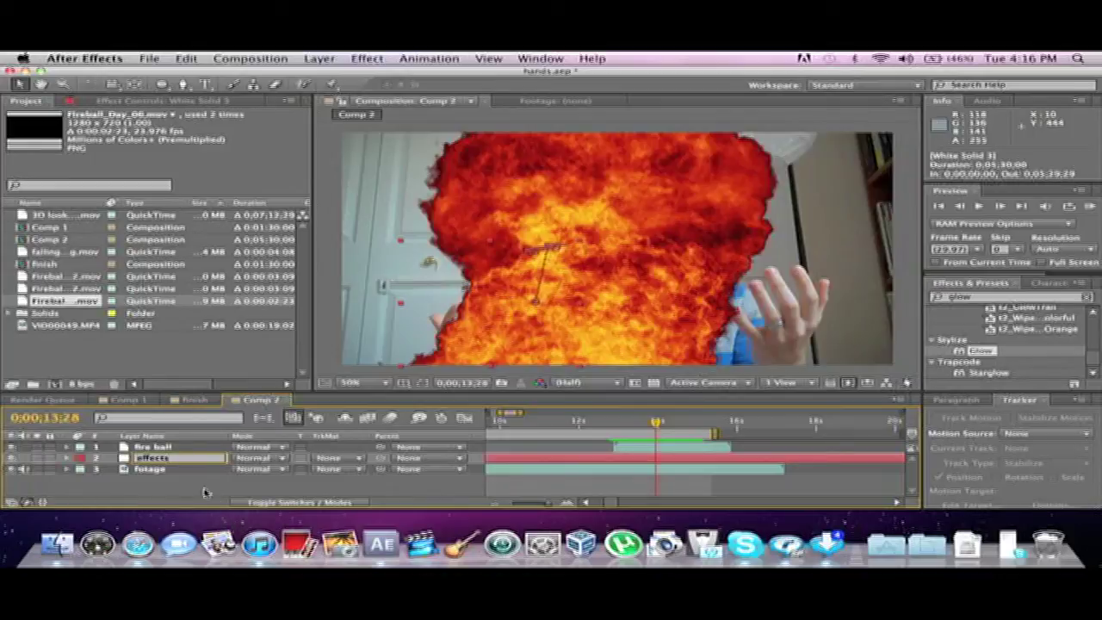
type("fect")
left_click(184, 482)
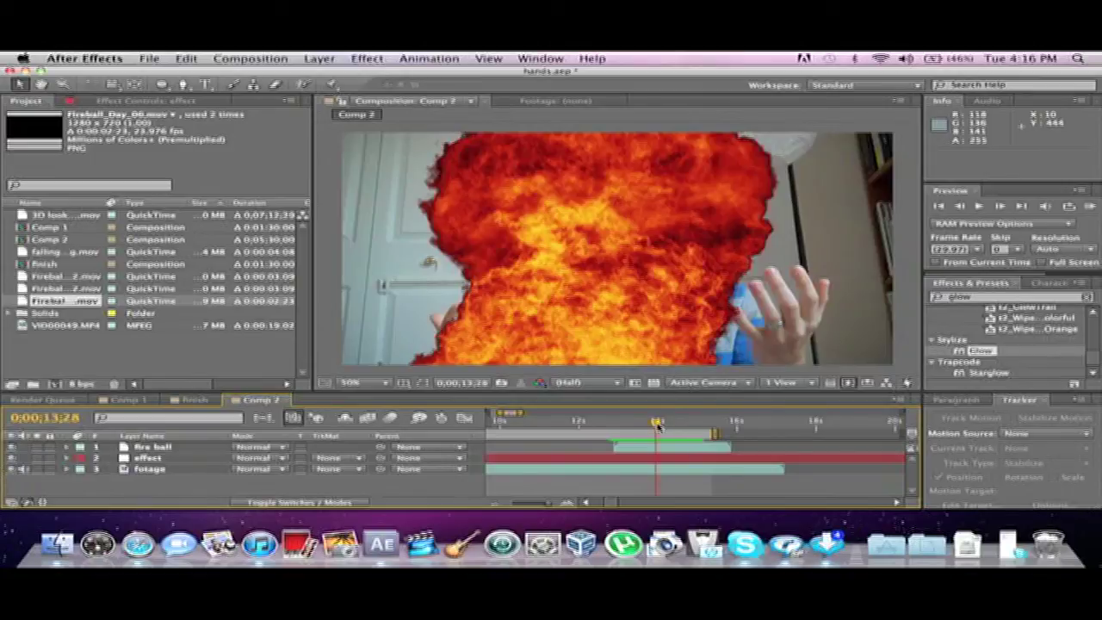
Step: Apply the Levels color correction effect to the fire ball layer
left_click(164, 449)
left_click(366, 57)
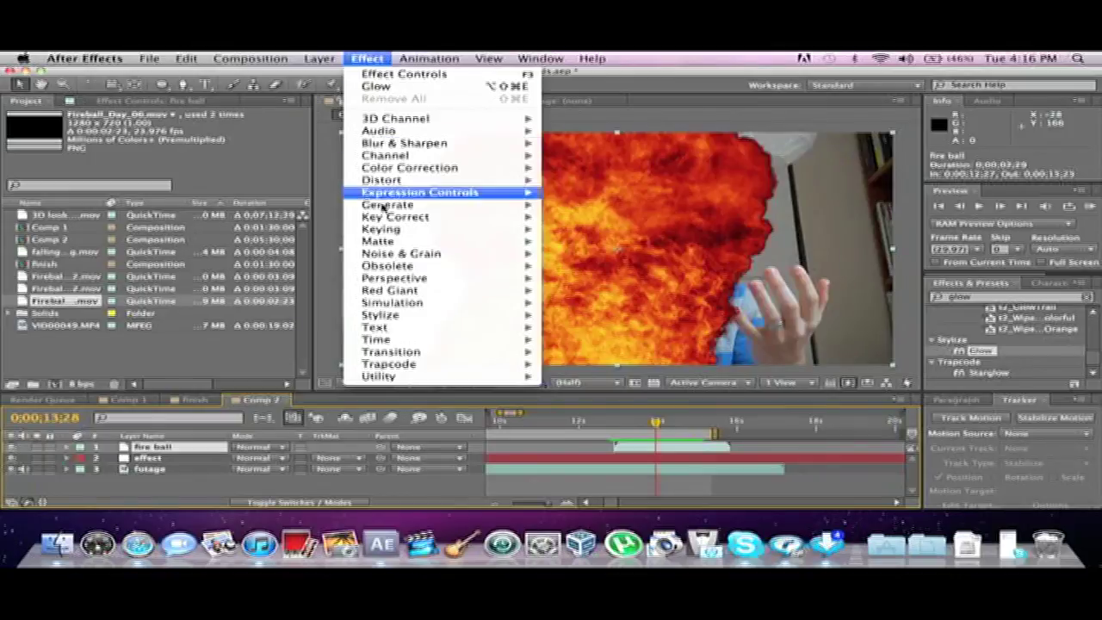
mouse_move(398, 170)
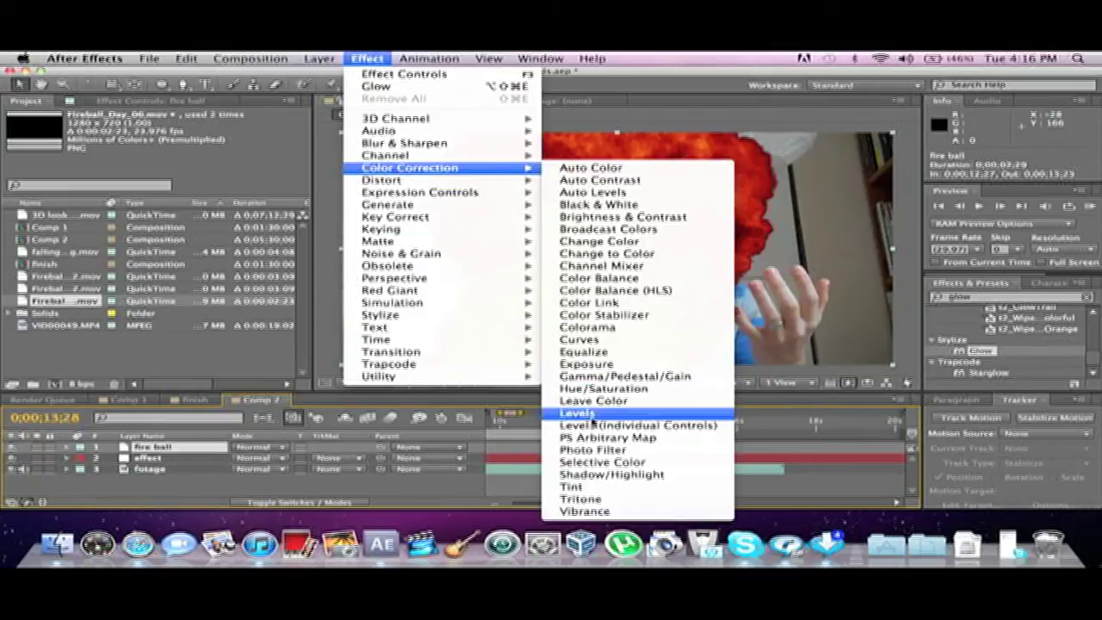
left_click(592, 414)
Step: Set the Blue Input White of the fire ball layer's Levels effect to 0
left_click(194, 135)
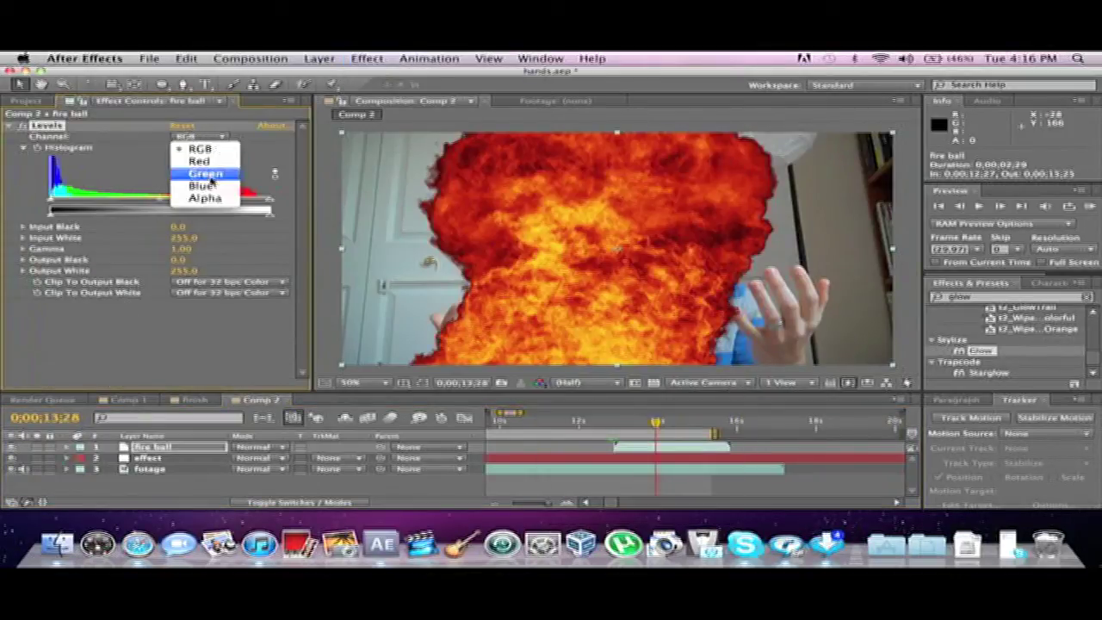
left_click(205, 163)
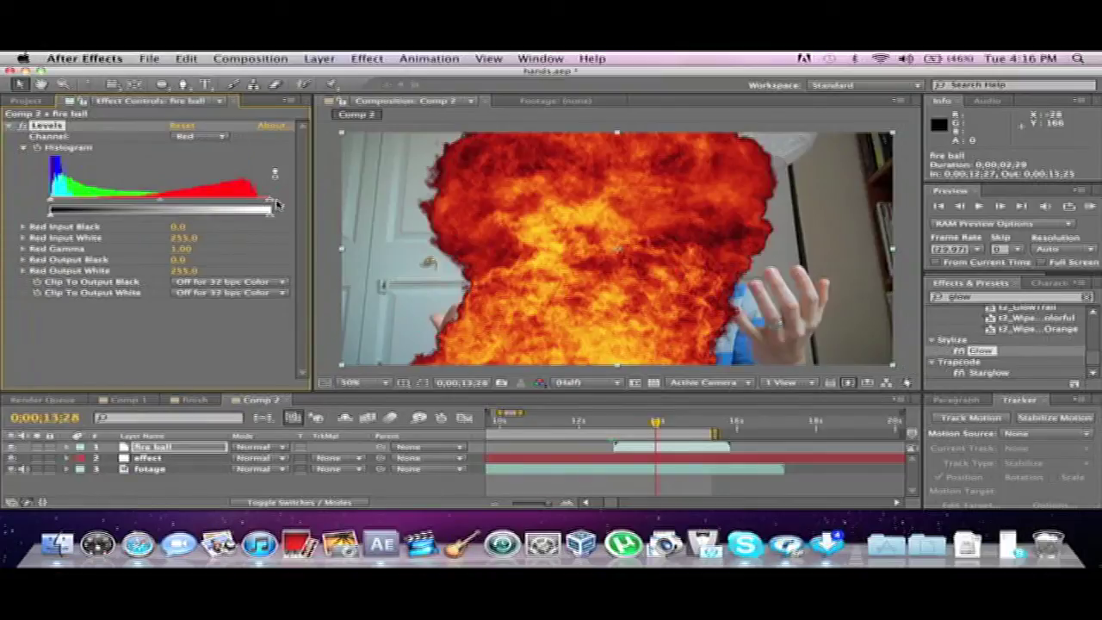
mouse_move(273, 205)
left_mouse_down()
mouse_move(172, 206)
mouse_move(270, 206)
left_mouse_up()
left_click(222, 135)
left_click(211, 187)
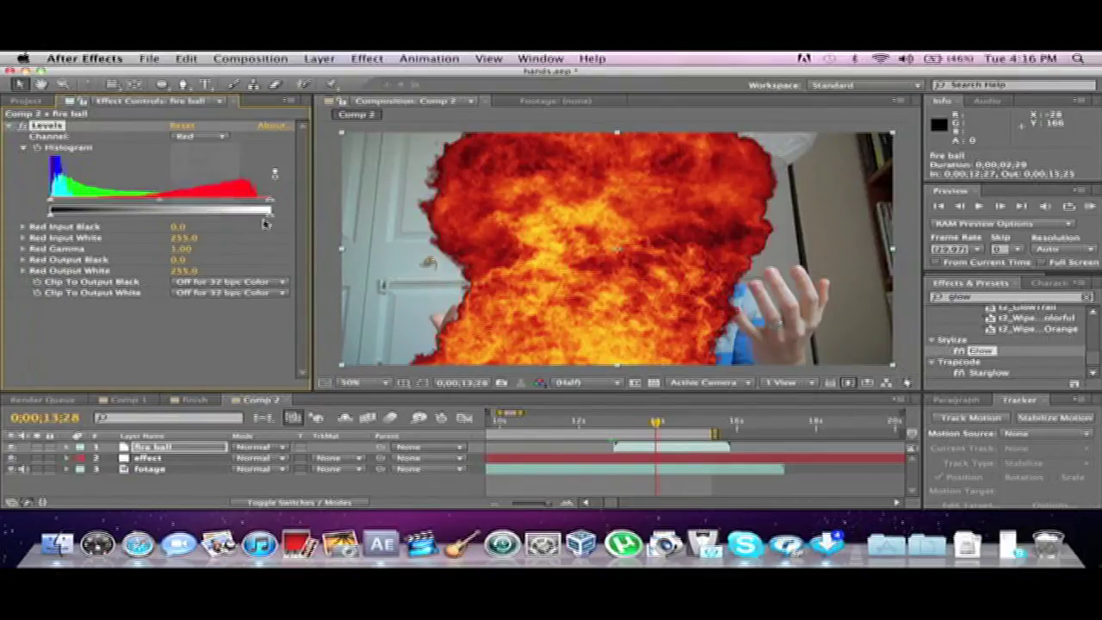
left_click_drag(208, 206, 2, 205)
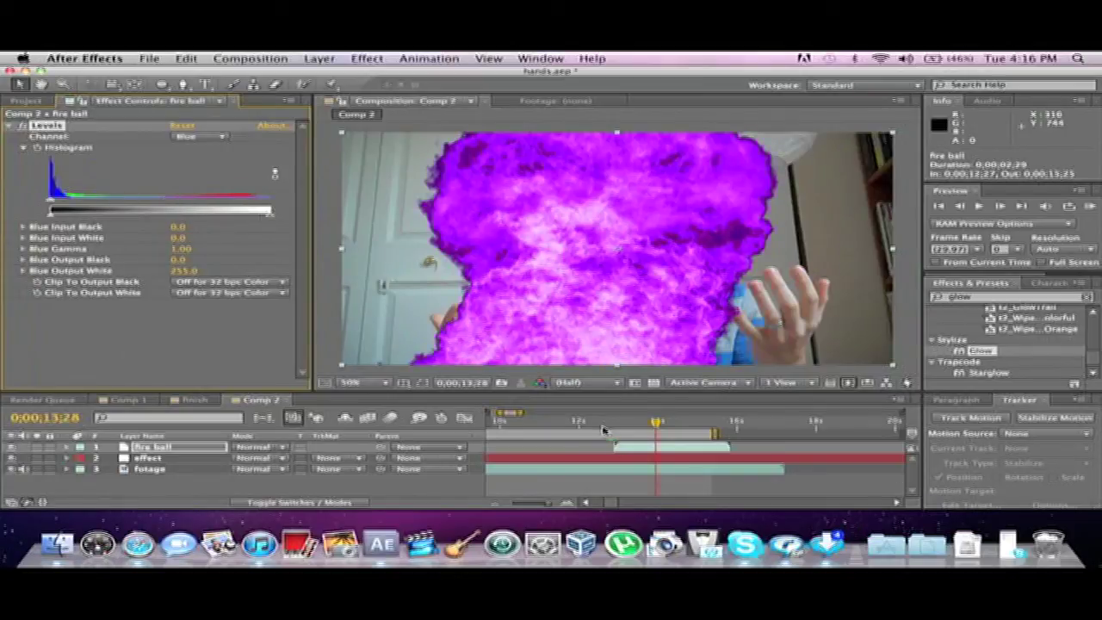
Step: Check the explosion at 0;00;13;17 and set the Red Input White of its Levels effect to 180
left_click_drag(600, 428, 641, 423)
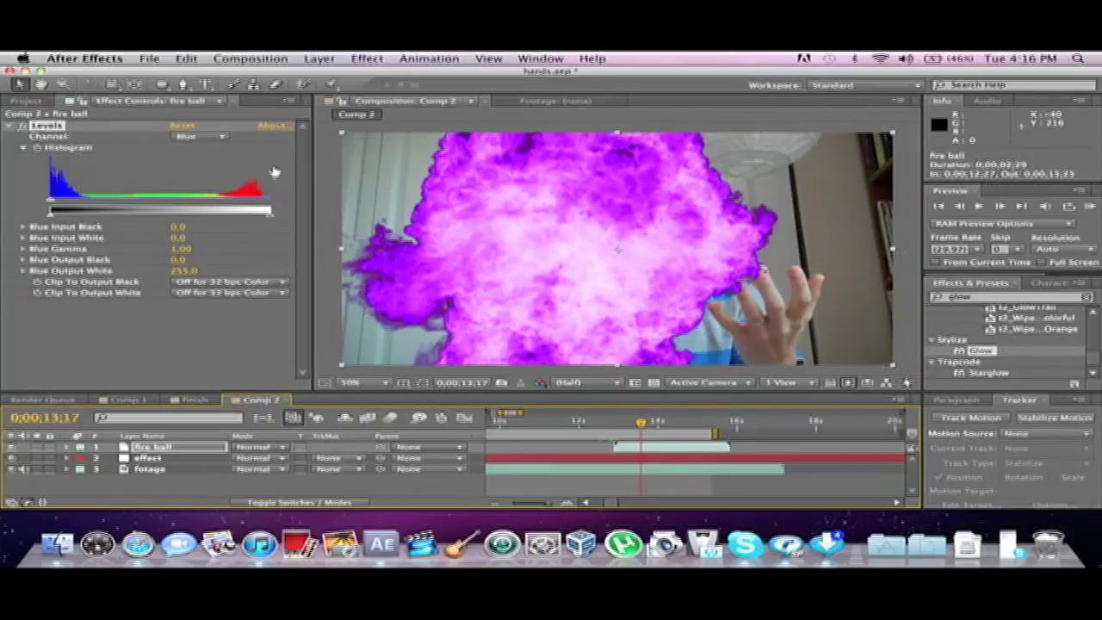
left_click(217, 136)
left_click(218, 160)
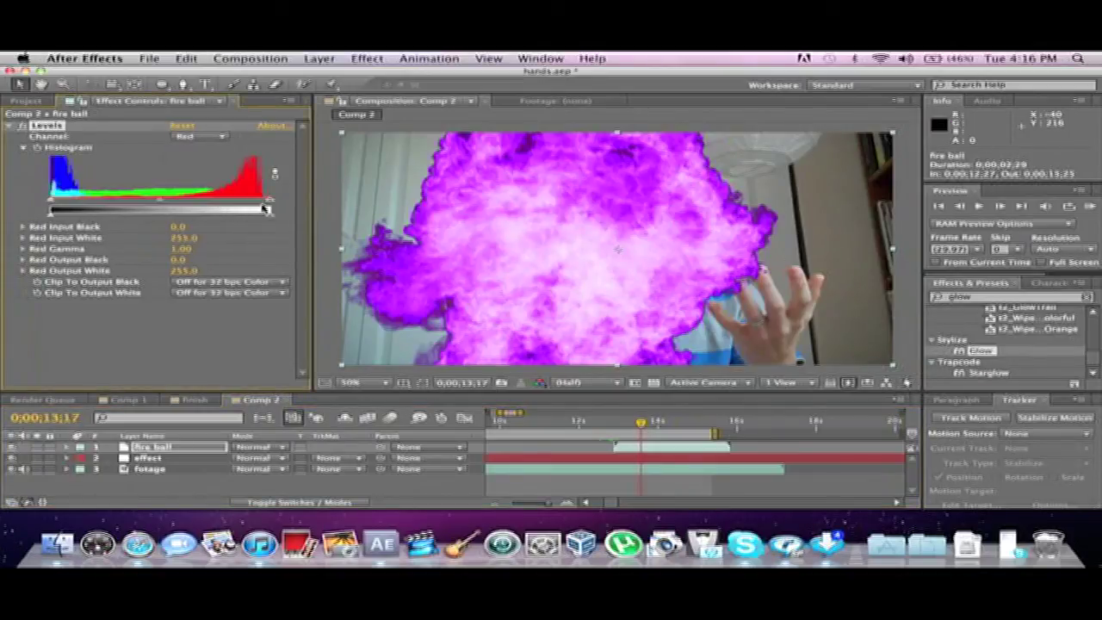
left_click_drag(221, 207, 205, 204)
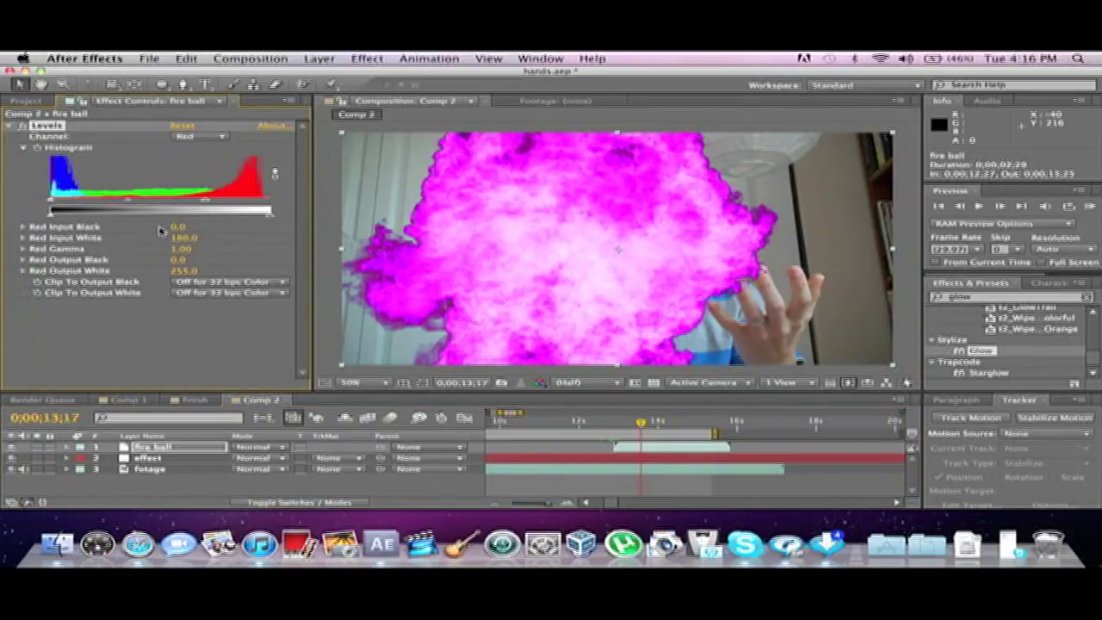
Step: Draw a closed Pen tool mask on the fire ball layer, from above the raised hand up across the boy's face
left_click(162, 85)
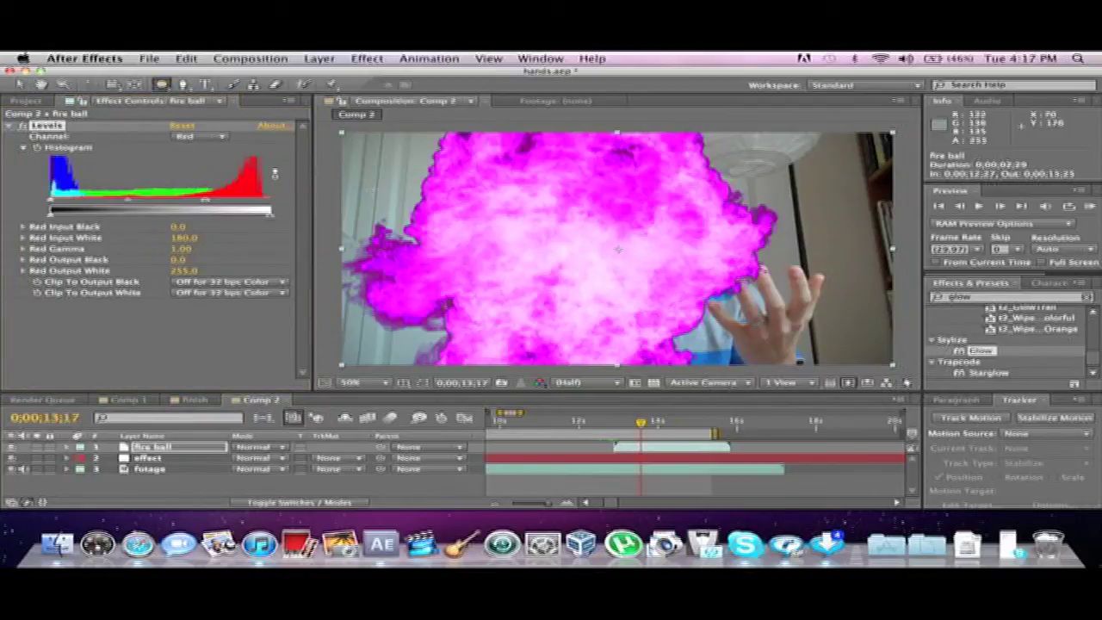
left_click(183, 84)
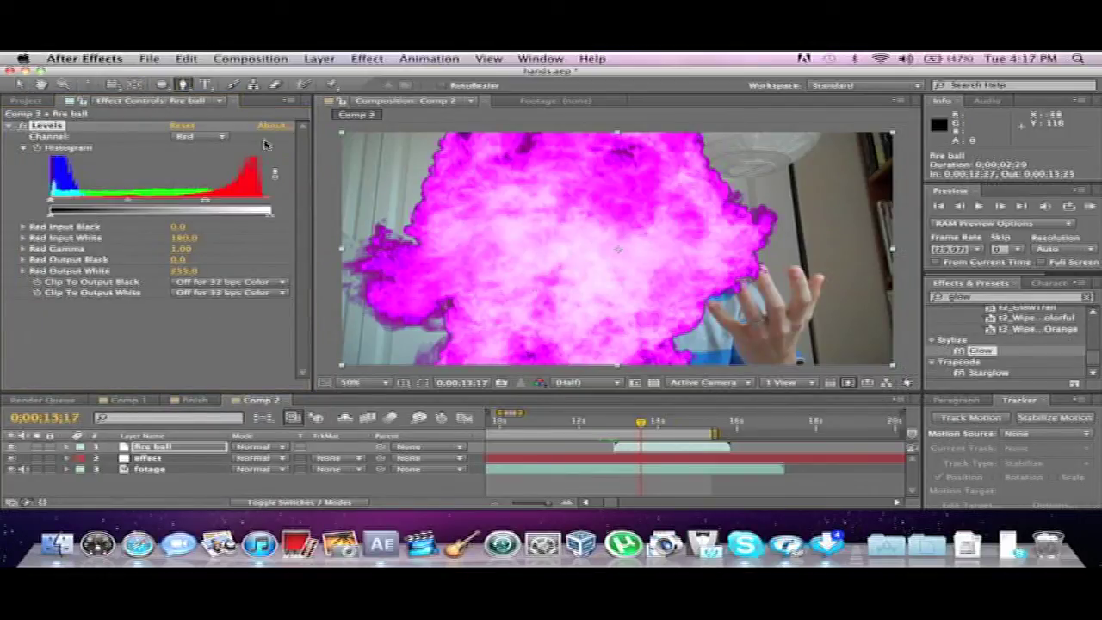
left_click(440, 252)
left_click(534, 334)
left_click(605, 318)
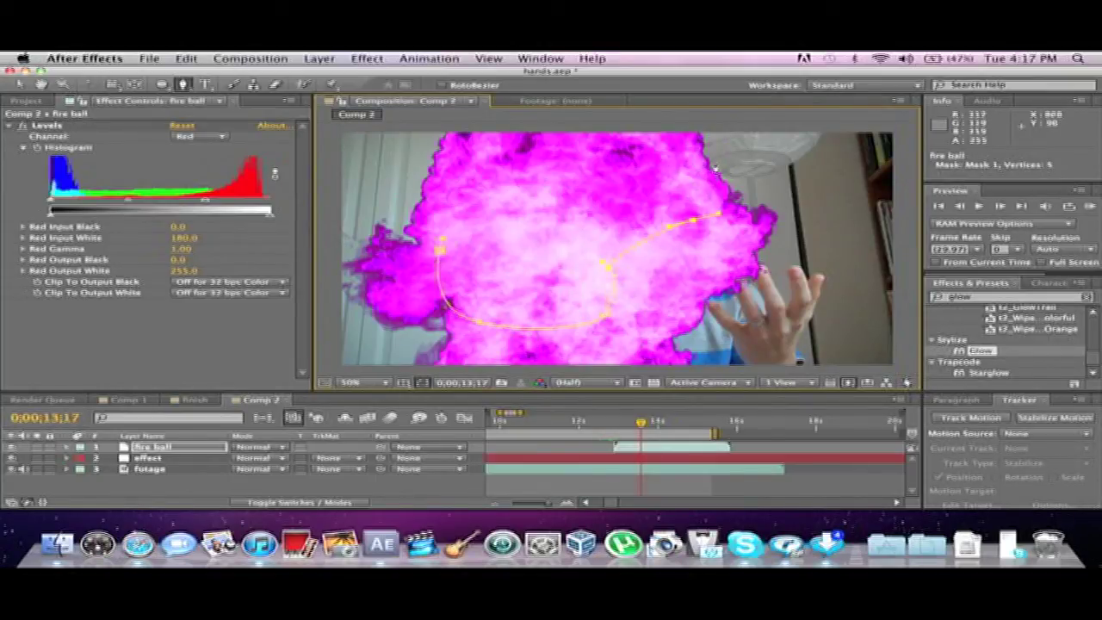
left_click(779, 142)
left_click(648, 140)
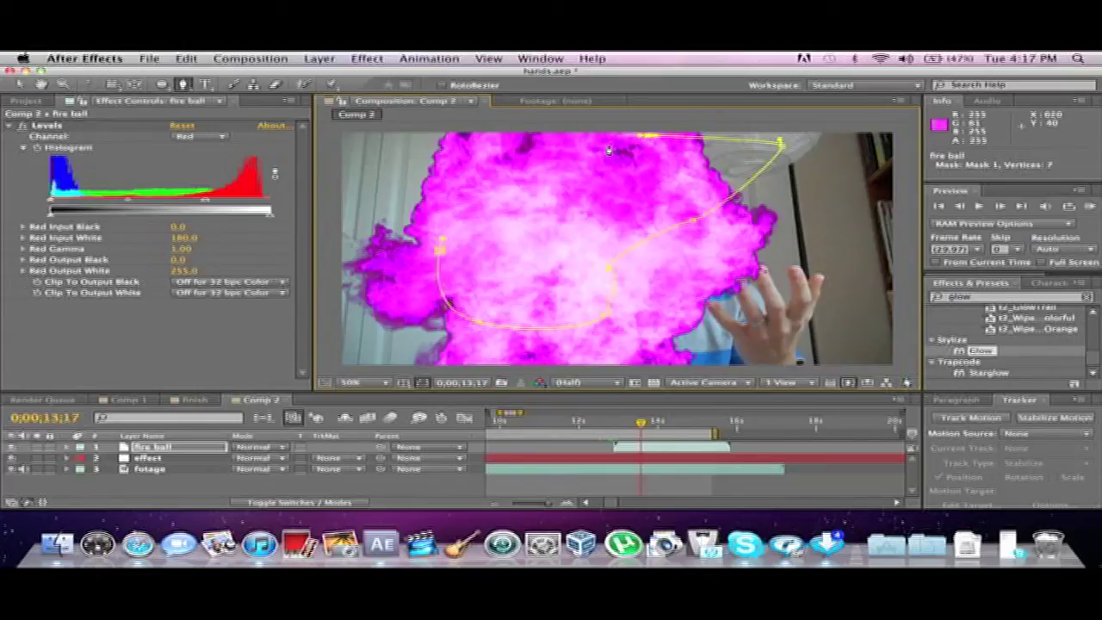
key("super+z")
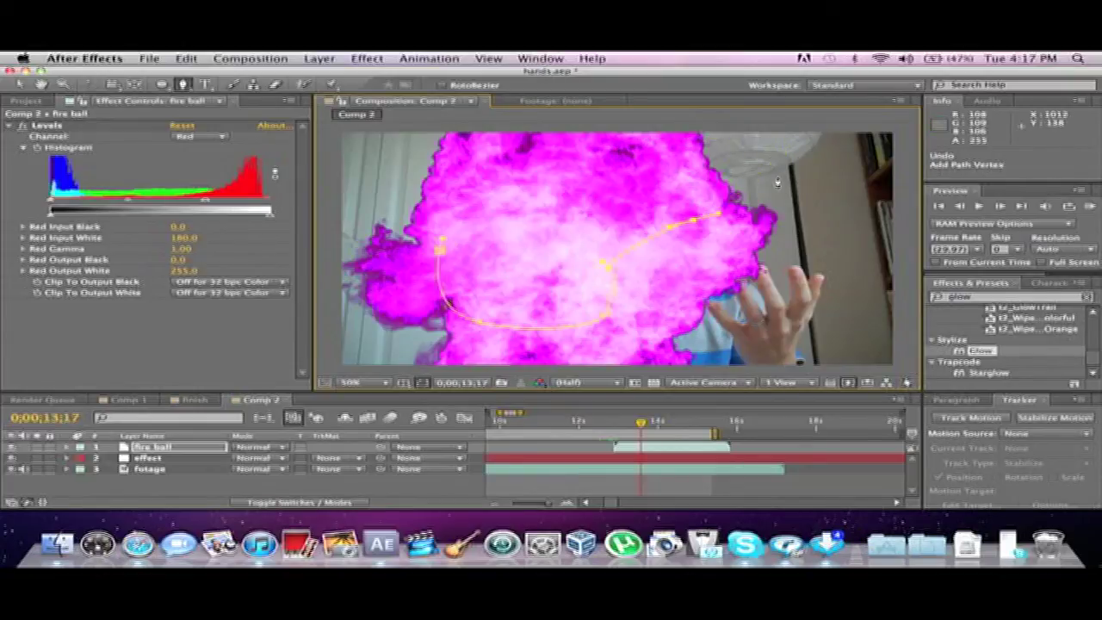
left_click(775, 177)
left_click(552, 167)
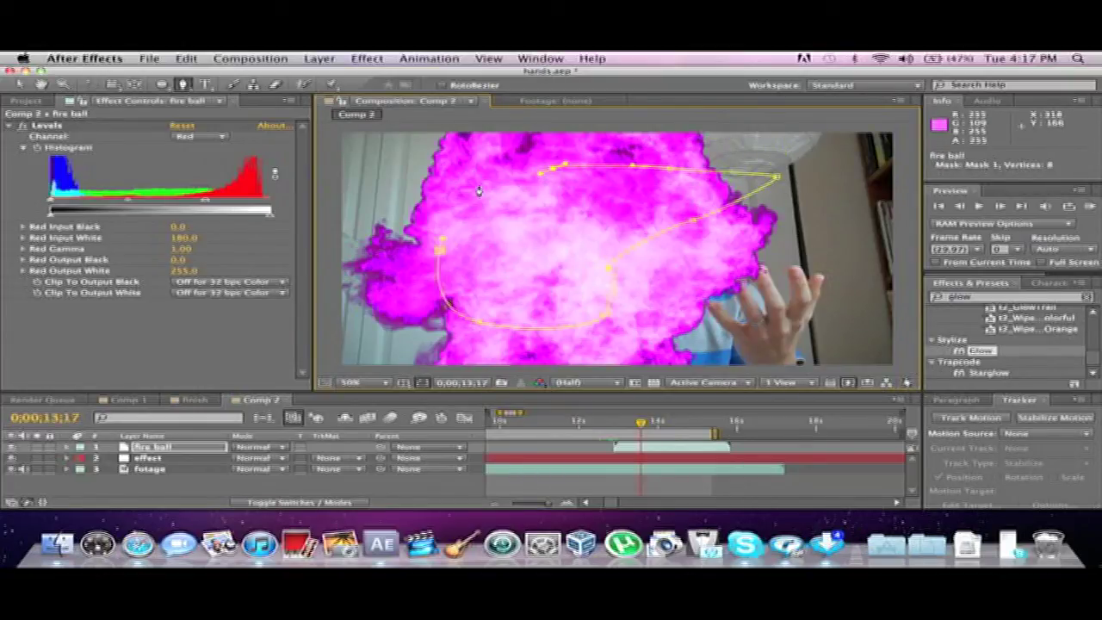
left_click_drag(457, 195, 455, 199)
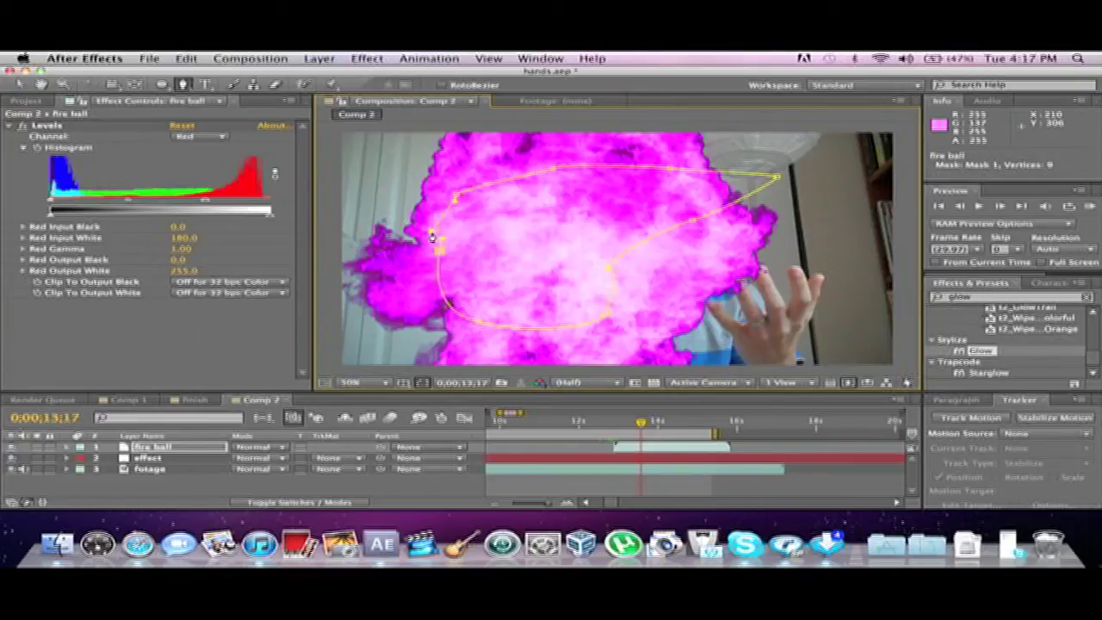
left_click(438, 253)
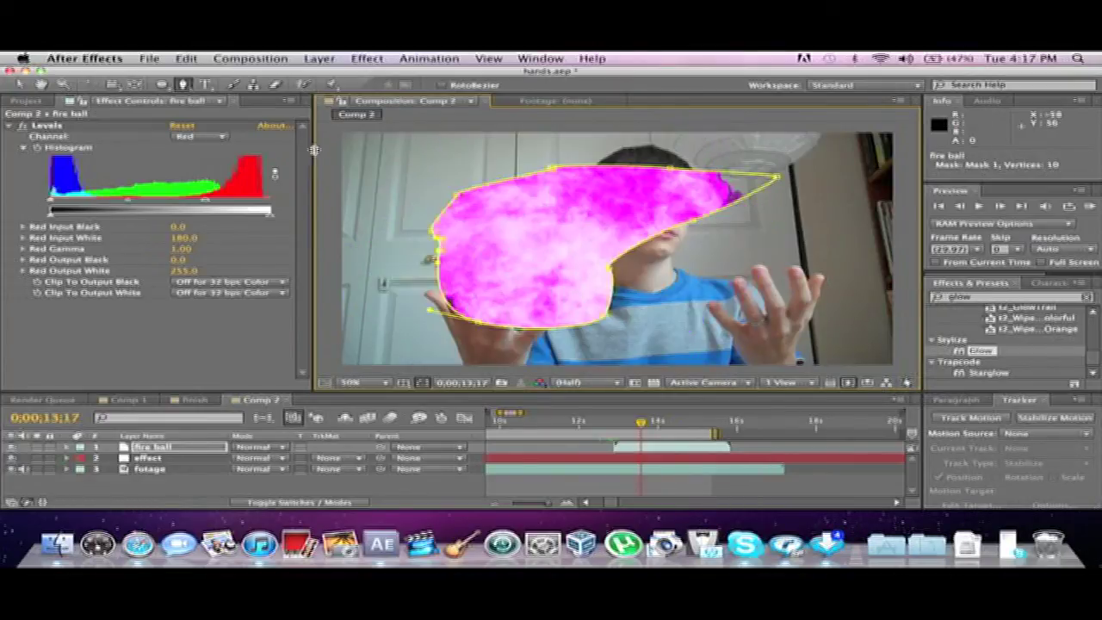
Step: At 0;00;13;01, move the masked fire ball layer over the glowing force field, to position 560, 322
left_click(18, 83)
mouse_move(640, 424)
left_mouse_down()
mouse_move(616, 425)
mouse_move(638, 451)
mouse_move(619, 427)
left_mouse_up()
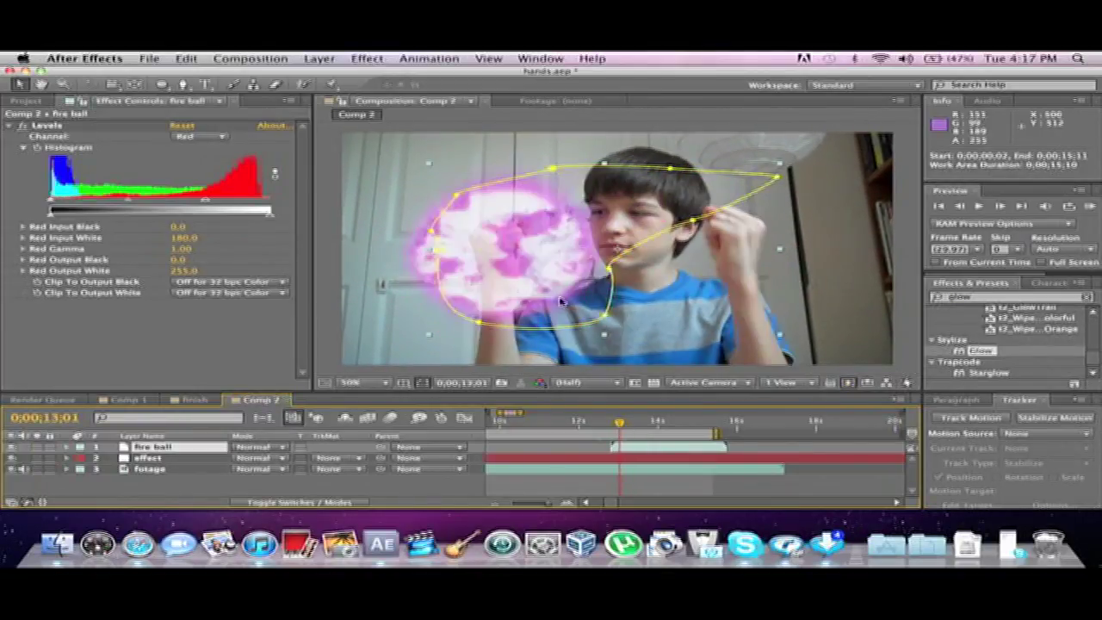
left_click_drag(558, 309, 522, 283)
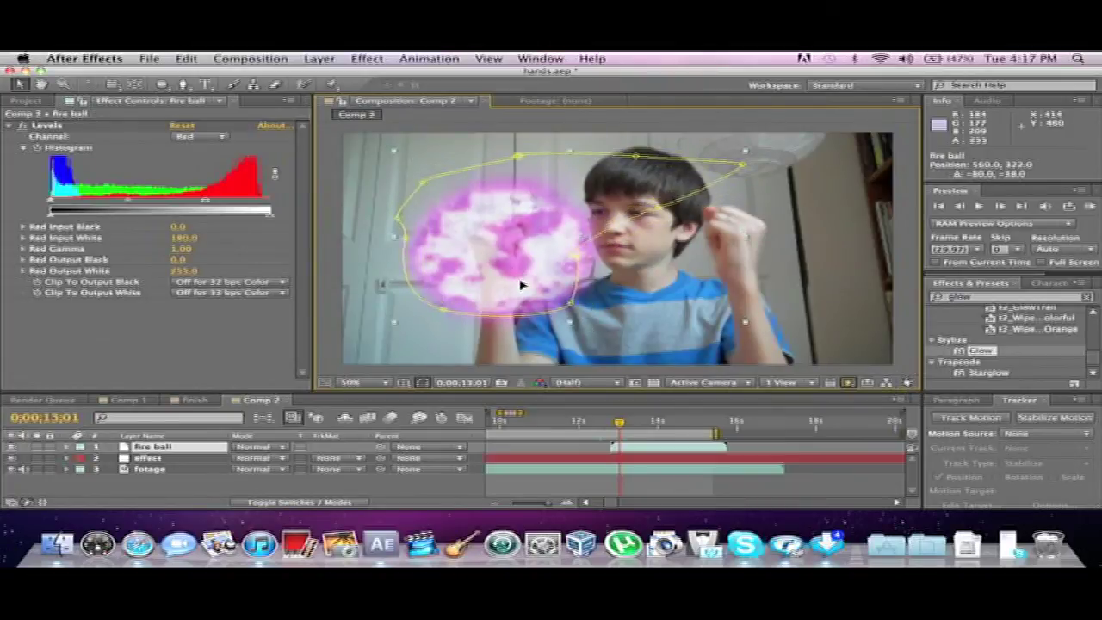
Step: Soften the edges of the fire ball layer's mask by setting Mask Feather to 148 pixels
left_click_drag(619, 427, 644, 425)
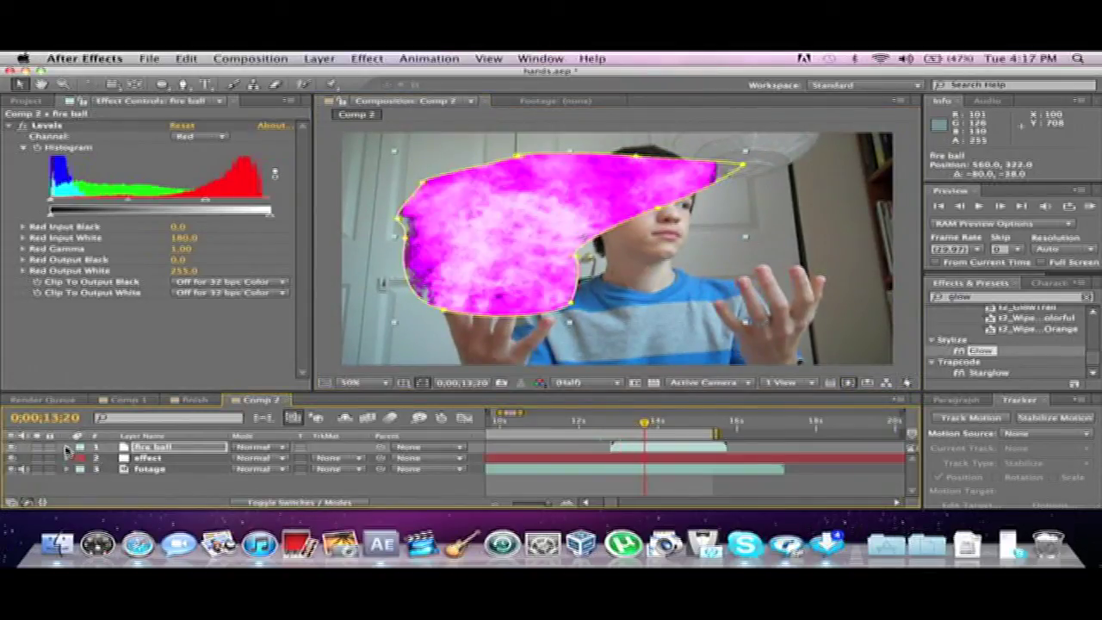
left_click(67, 449)
left_click(82, 458)
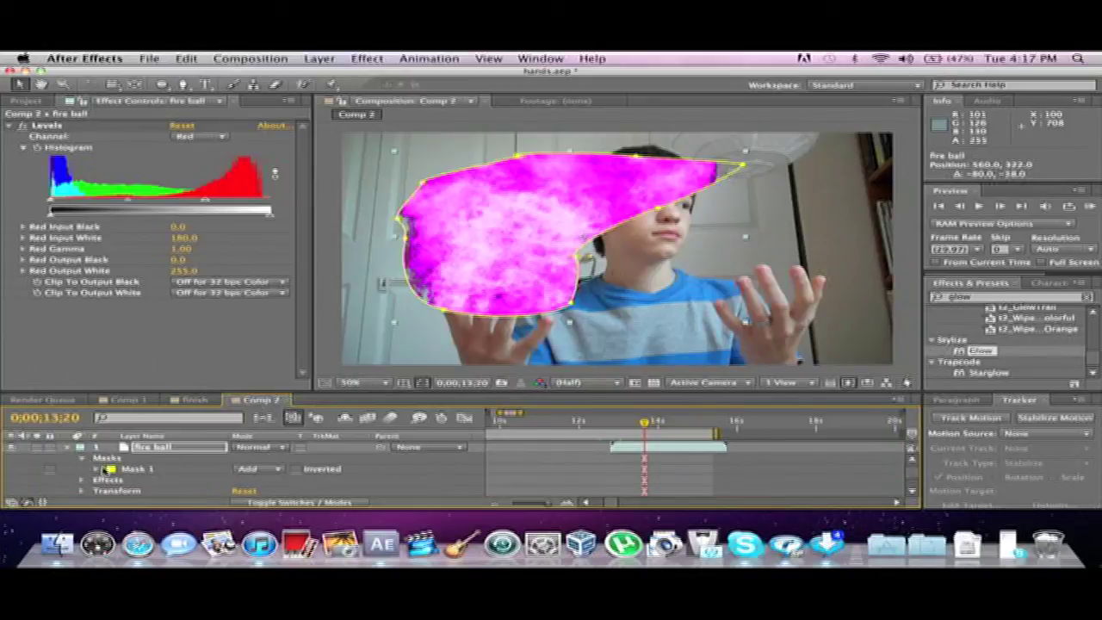
left_click(147, 480)
left_click(96, 470)
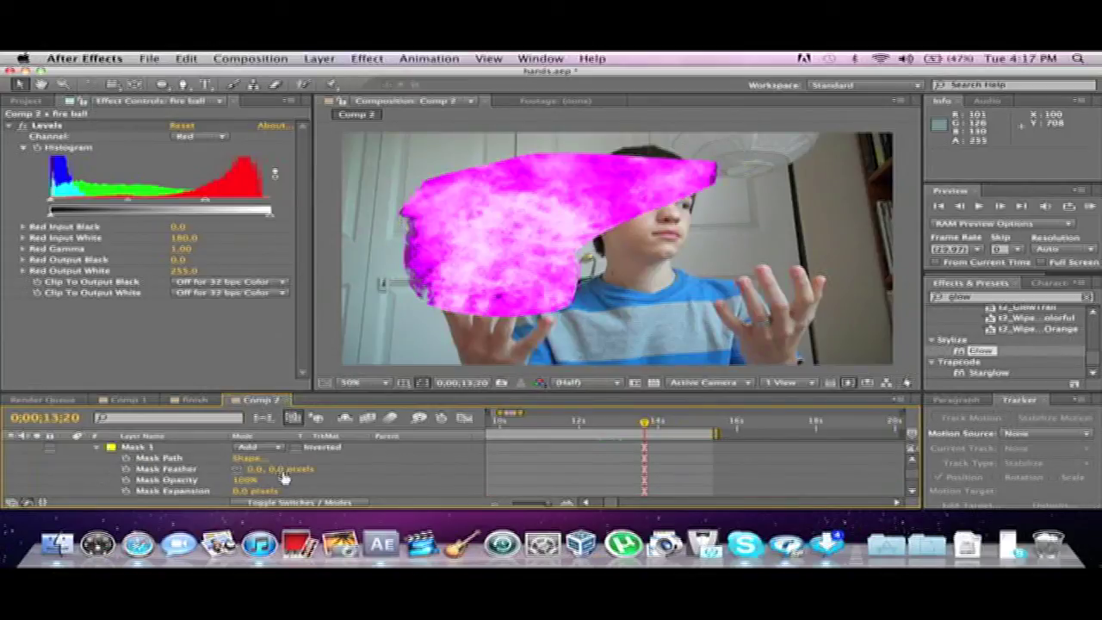
left_click_drag(281, 470, 419, 479)
left_click(336, 346)
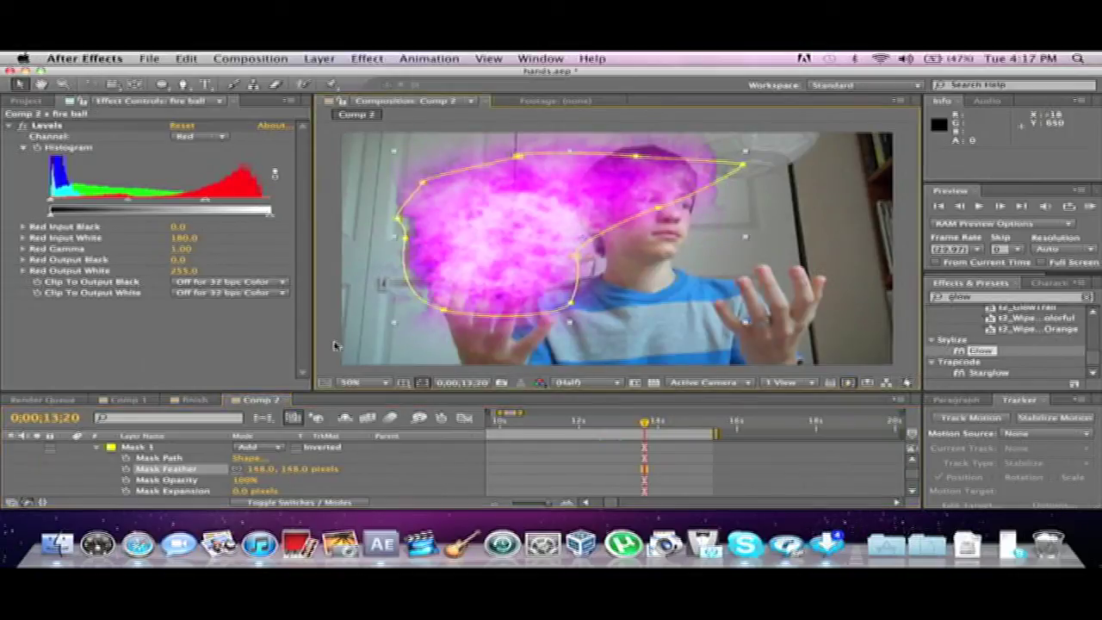
left_click(335, 378)
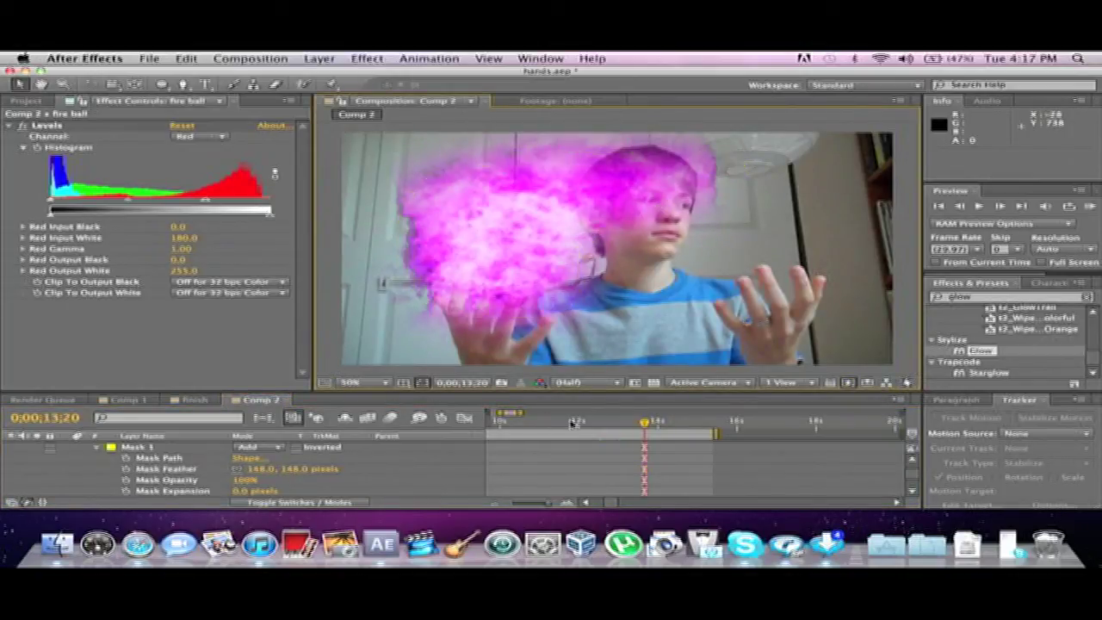
Step: Preview the composition from about 0;00;11;07 to examine the transition from the force field into the explosion
left_click(548, 422)
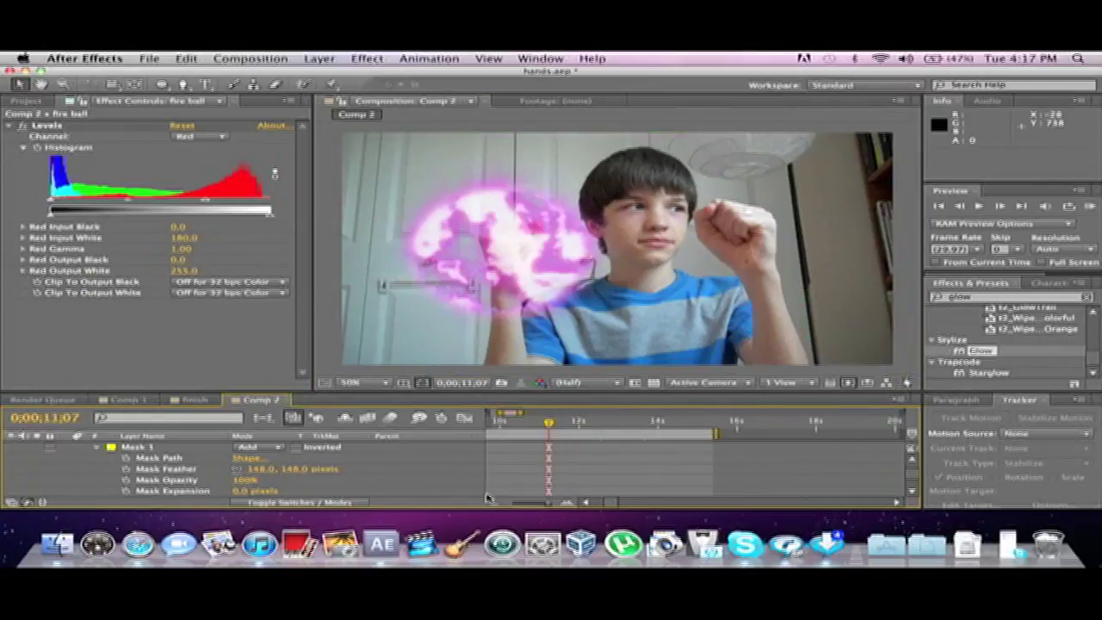
left_click(495, 502)
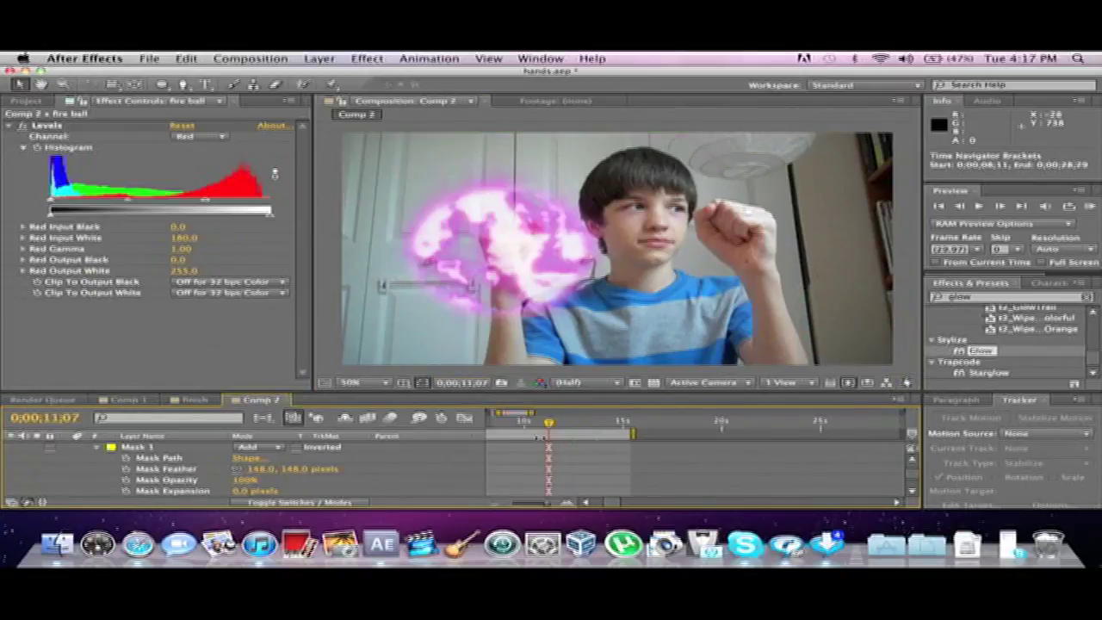
key("space")
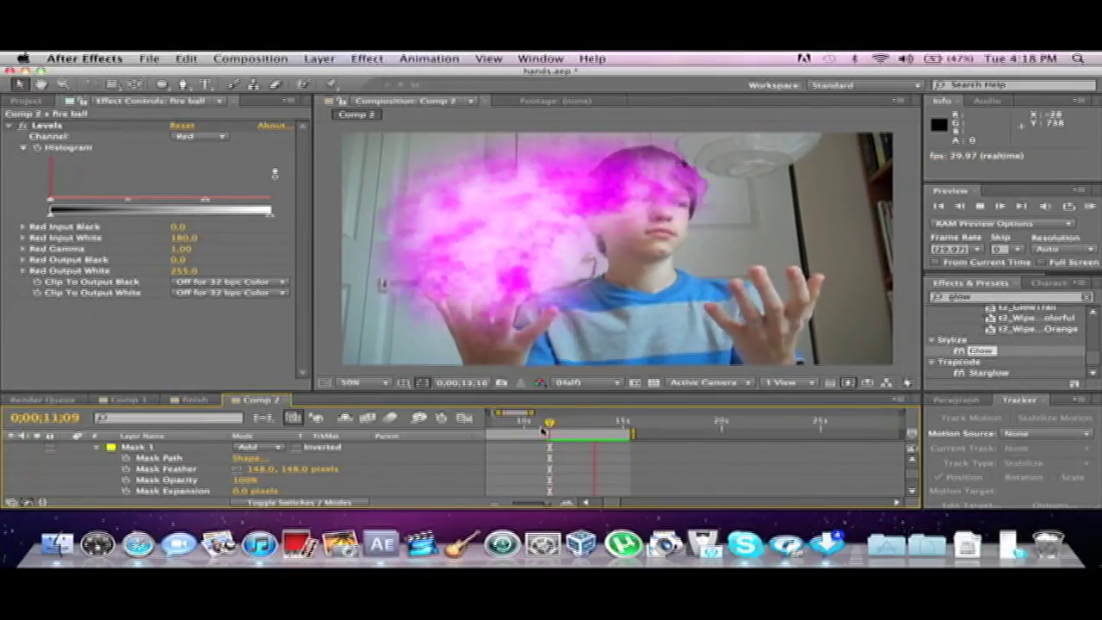
scroll(199, 465, "up", 2)
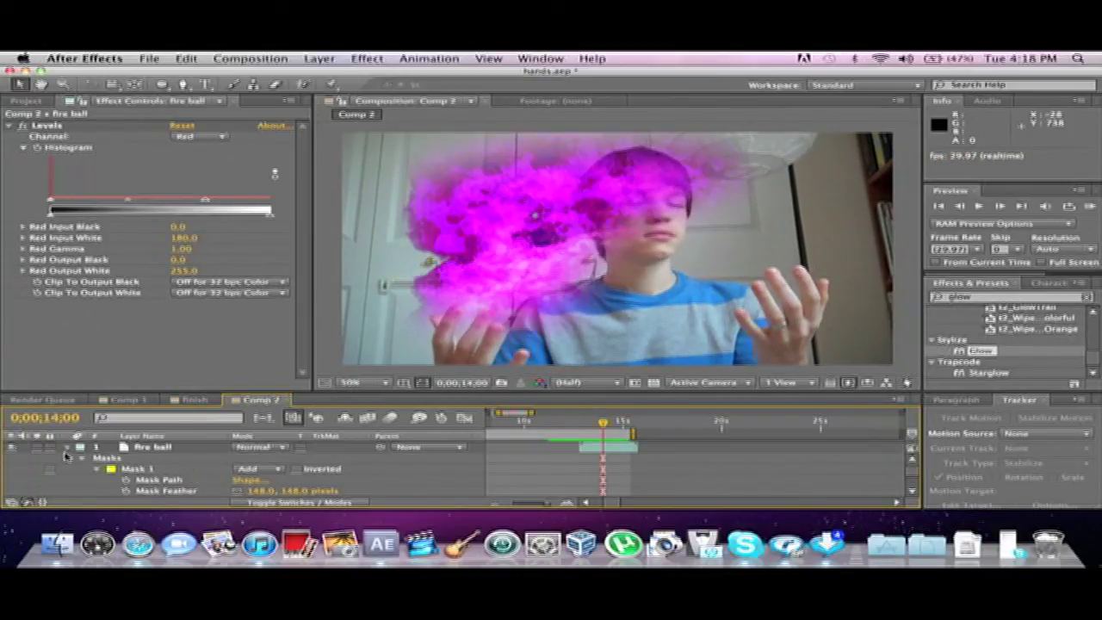